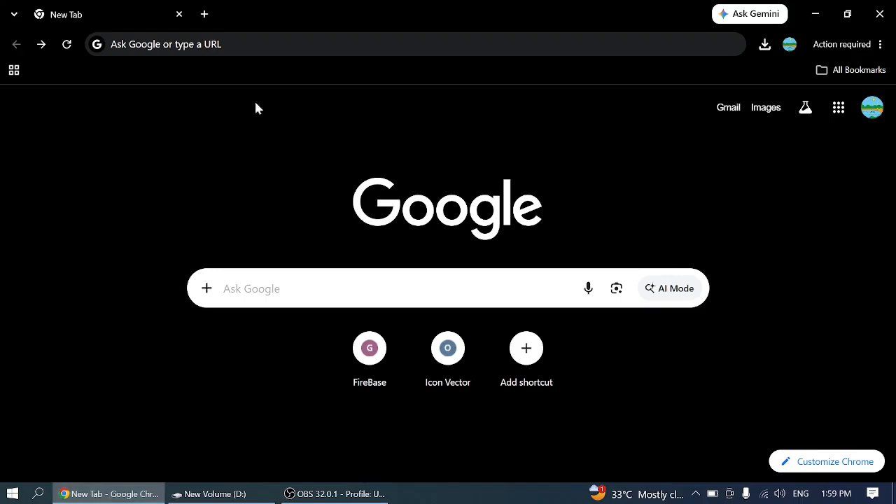
# - Search the web for "react native environment setup" and open React Native's "Set Up Your Environment" guide
pyautogui.hotkey('ctrl', 'l')
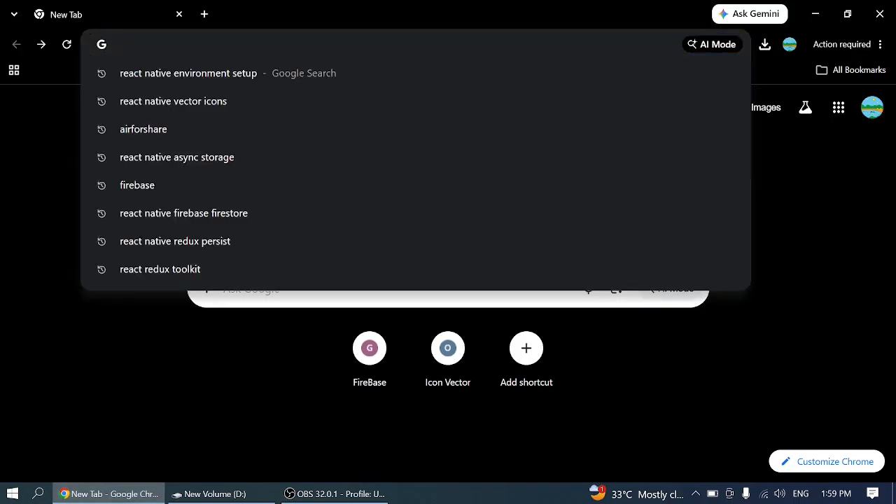
pyautogui.write('react')
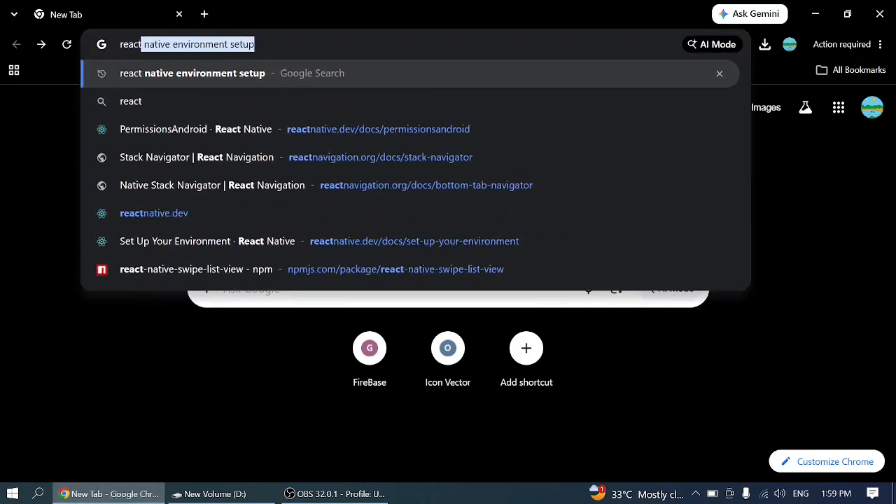
pyautogui.press('Right')
pyautogui.press('Return')
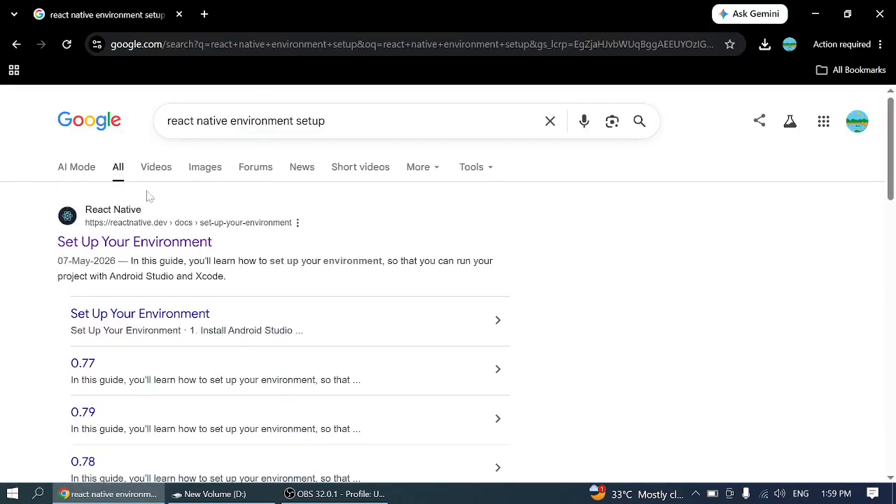
pyautogui.click(180, 240)
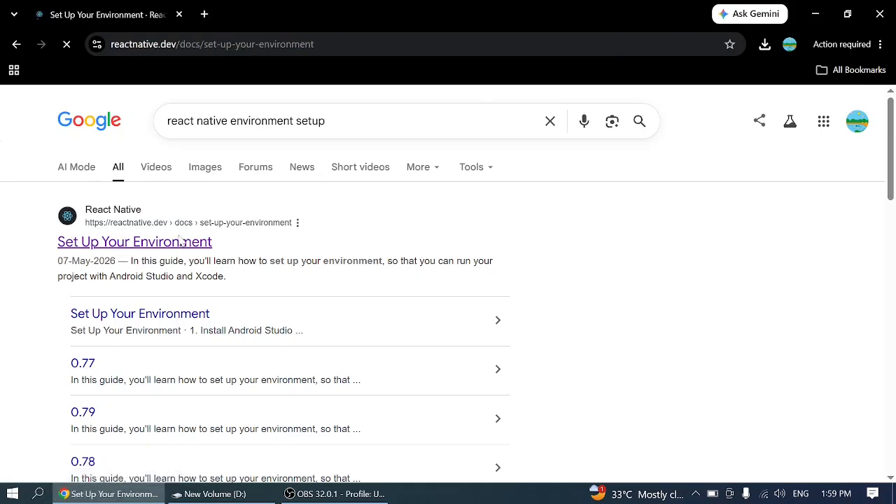
# - Review the guide's Development OS, Target OS and "Node, JDK" sections for the Windows and Android setup
pyautogui.scroll(-4, 366, 280)
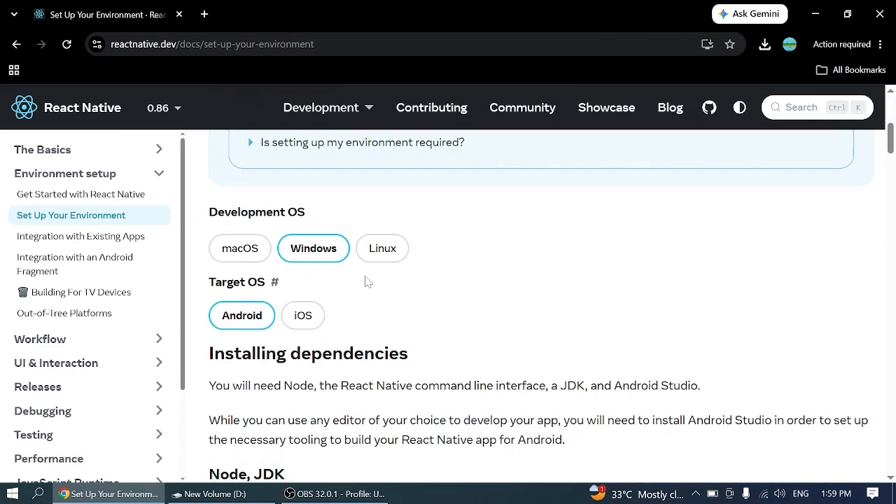
pyautogui.moveTo(210, 213); pyautogui.dragTo(305, 212)
pyautogui.click(307, 213)
pyautogui.scroll(-1, 356, 290)
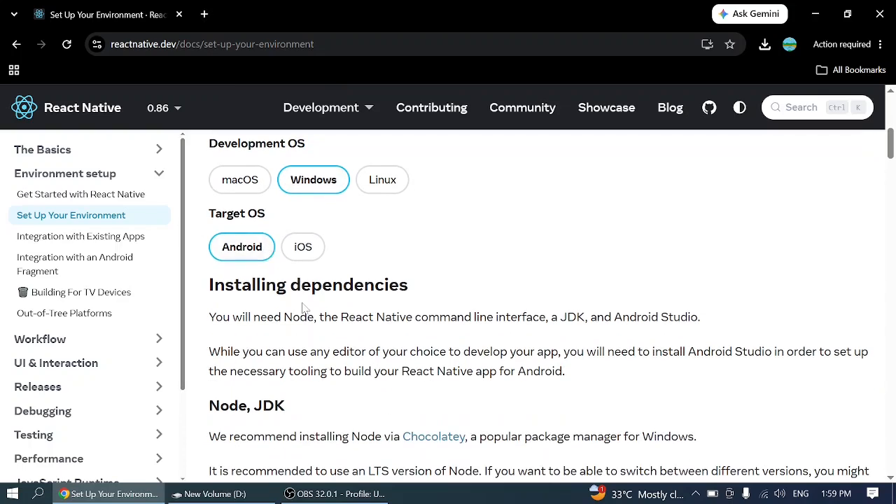
pyautogui.scroll(-2, 300, 312)
pyautogui.scroll(-1, 280, 297)
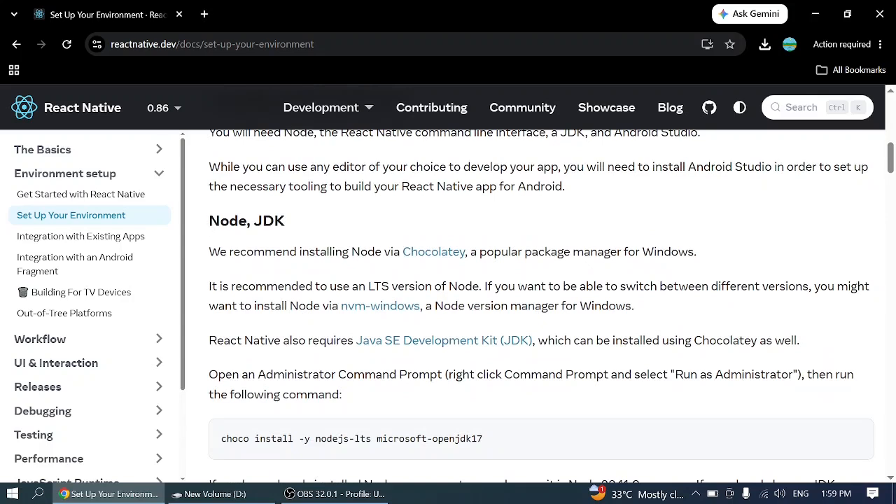
pyautogui.moveTo(207, 223); pyautogui.dragTo(287, 222)
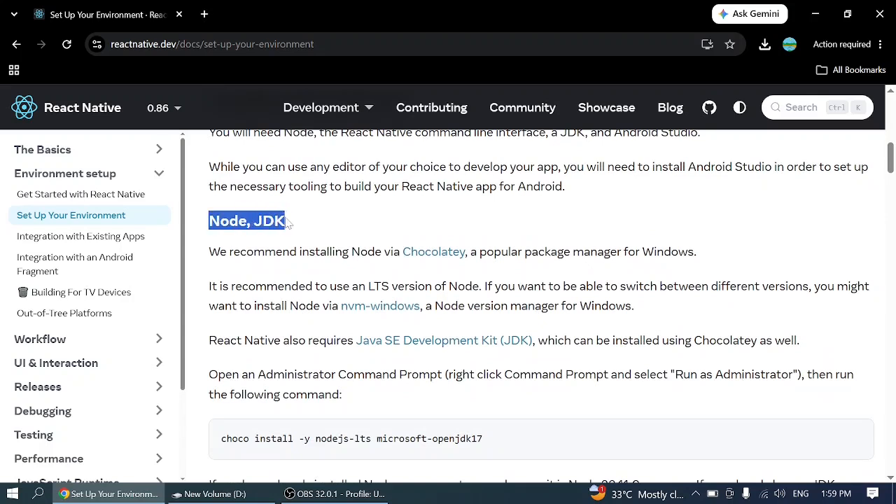
pyautogui.click(288, 223)
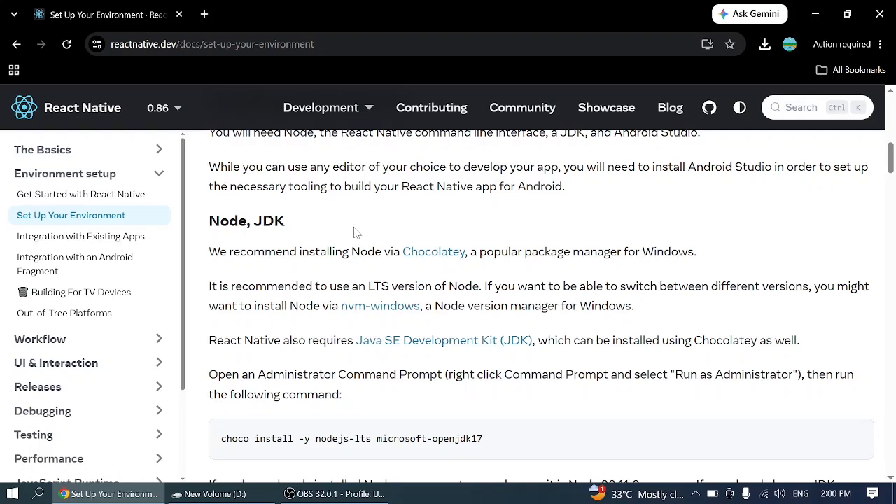
# - Open the Chocolatey installation page linked in the guide and copy its PowerShell install command
pyautogui.click(437, 256)
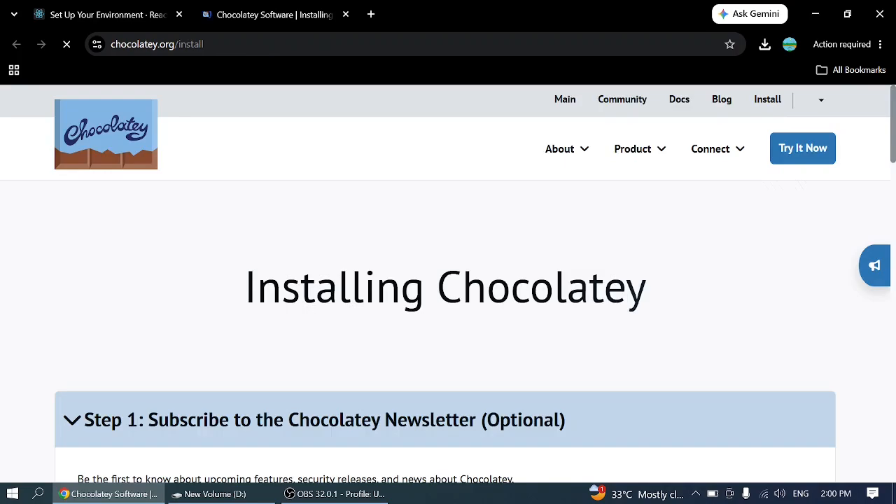
pyautogui.scroll(-4, 418, 264)
pyautogui.scroll(-10, 418, 266)
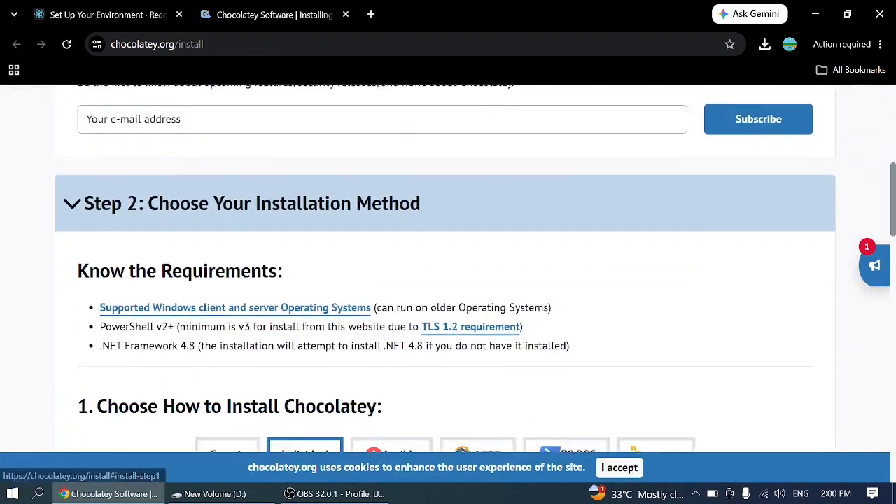
pyautogui.scroll(-4, 420, 265)
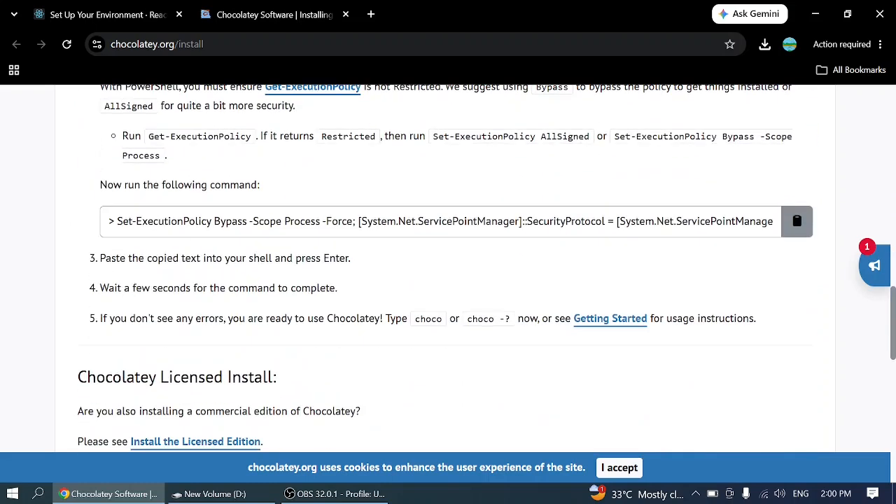
pyautogui.click(798, 227)
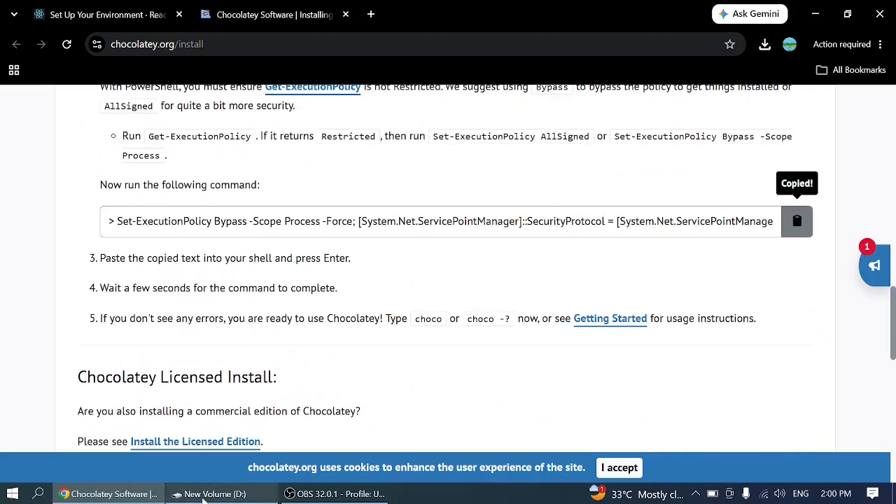
# - Run the copied Chocolatey install command in Windows PowerShell as administrator, and close PowerShell when it finishes
pyautogui.click(12, 493)
pyautogui.write('power')
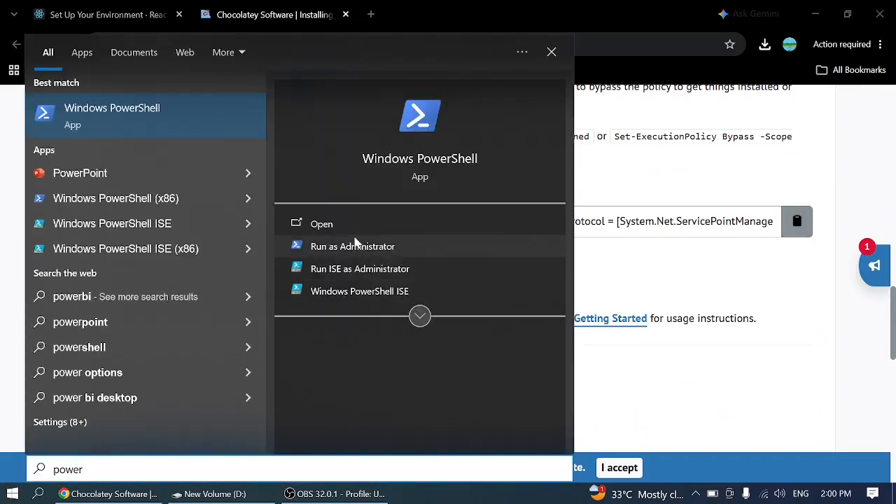
pyautogui.click(384, 252)
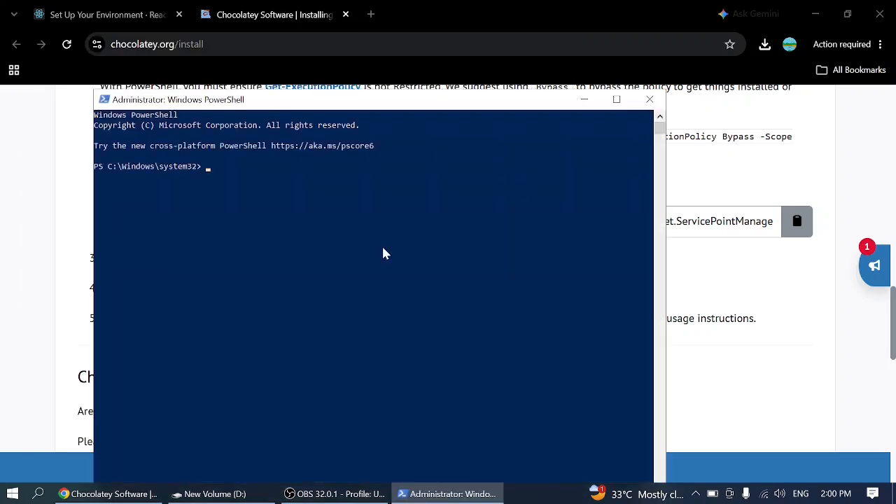
pyautogui.hotkey('ctrl', 'v')
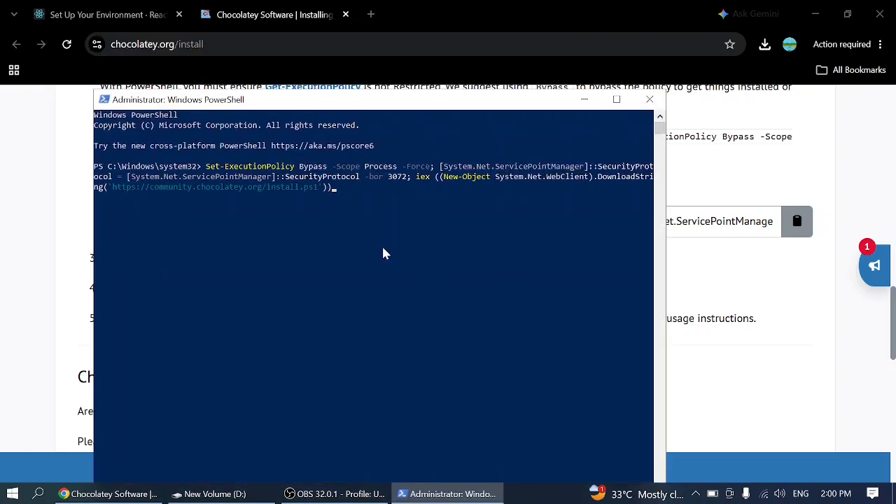
pyautogui.press('Return')
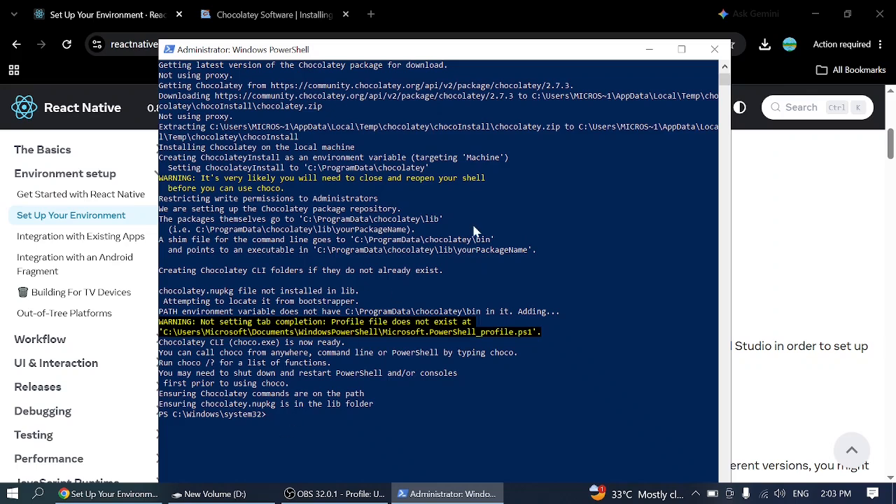
pyautogui.click(710, 49)
# - Check the Chocolatey installation by running choco in a new administrator PowerShell session, and close the session
pyautogui.click(12, 494)
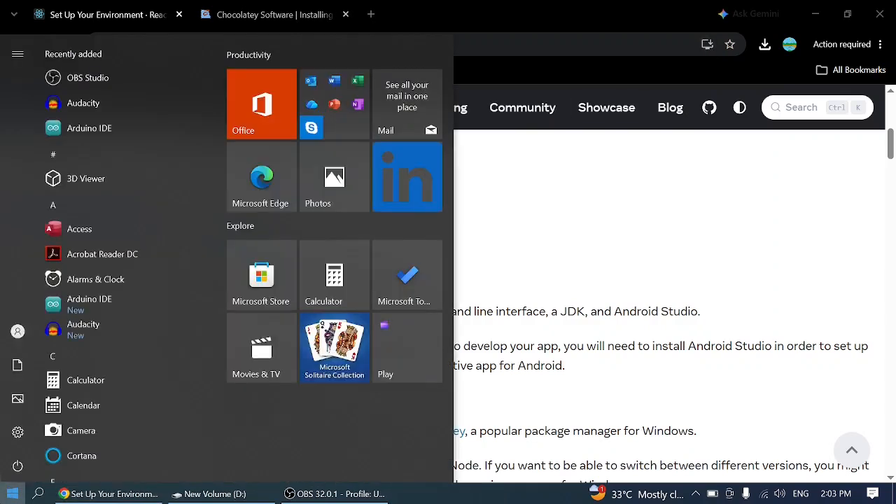
pyautogui.write('power')
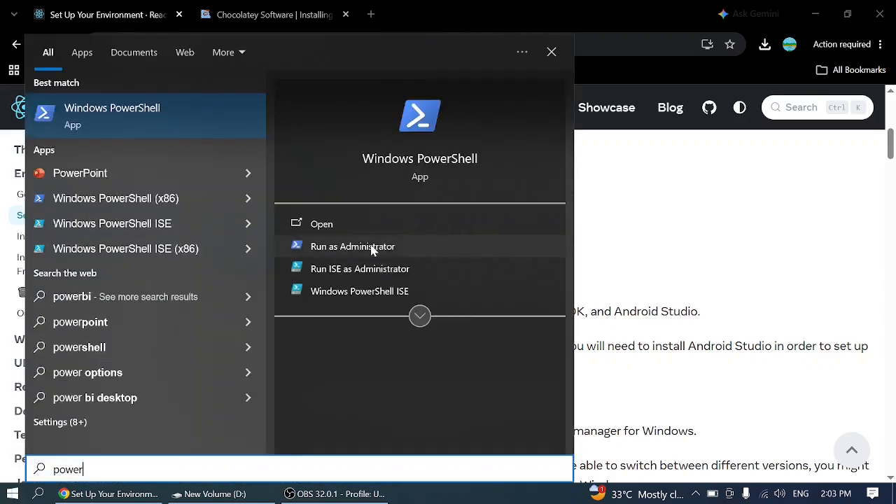
pyautogui.click(371, 247)
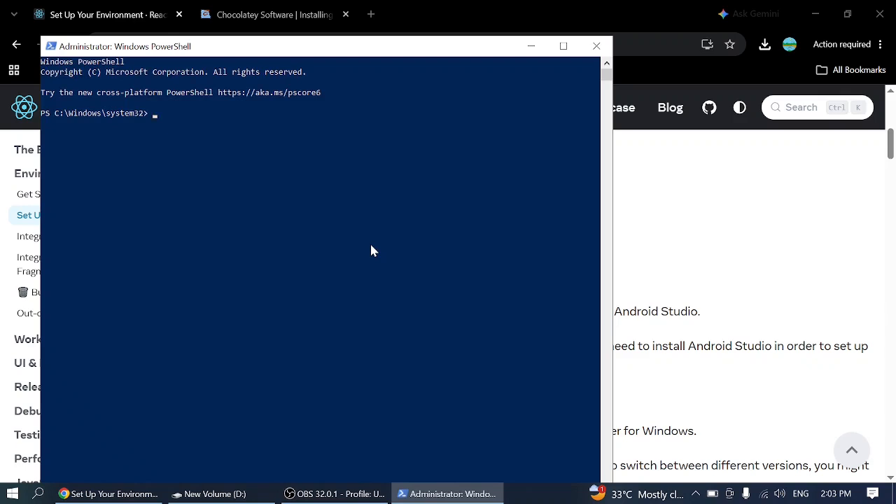
pyautogui.write('choco')
pyautogui.press('Return')
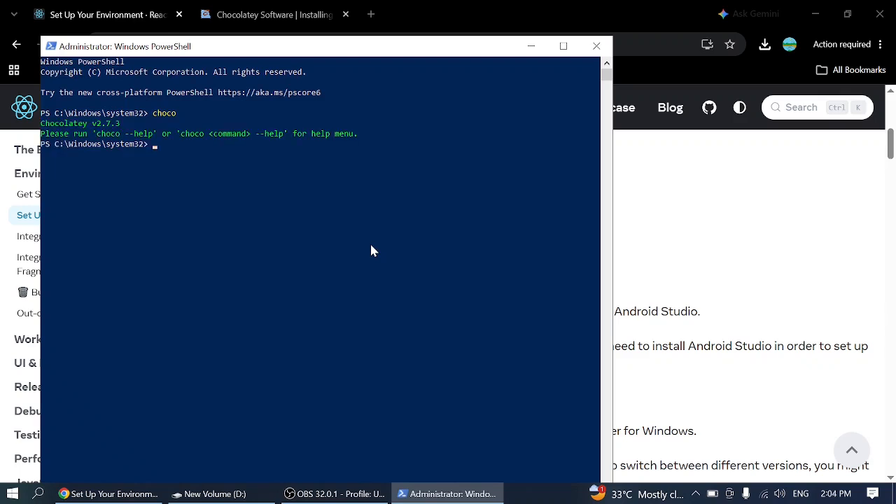
pyautogui.moveTo(121, 121); pyautogui.dragTo(58, 128)
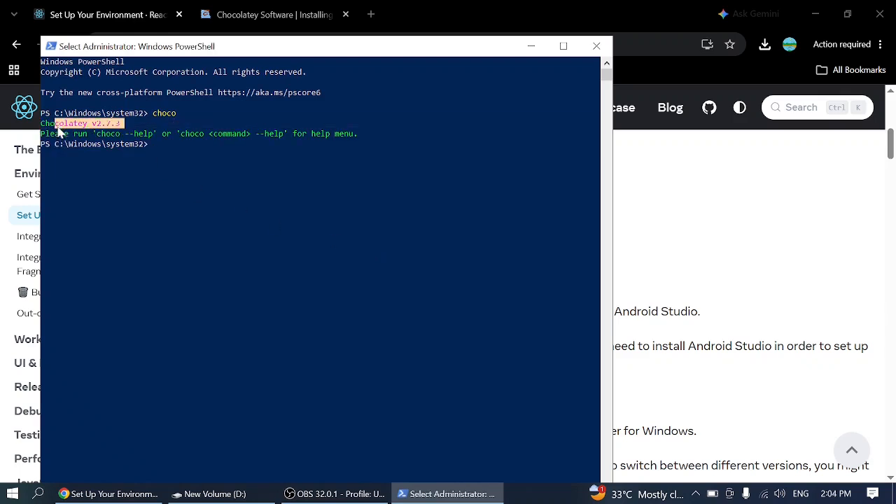
pyautogui.click(58, 128)
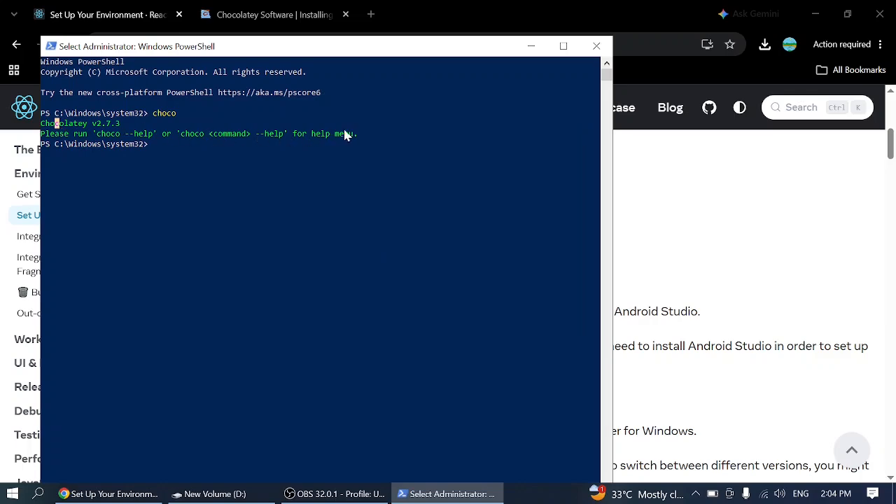
pyautogui.click(596, 45)
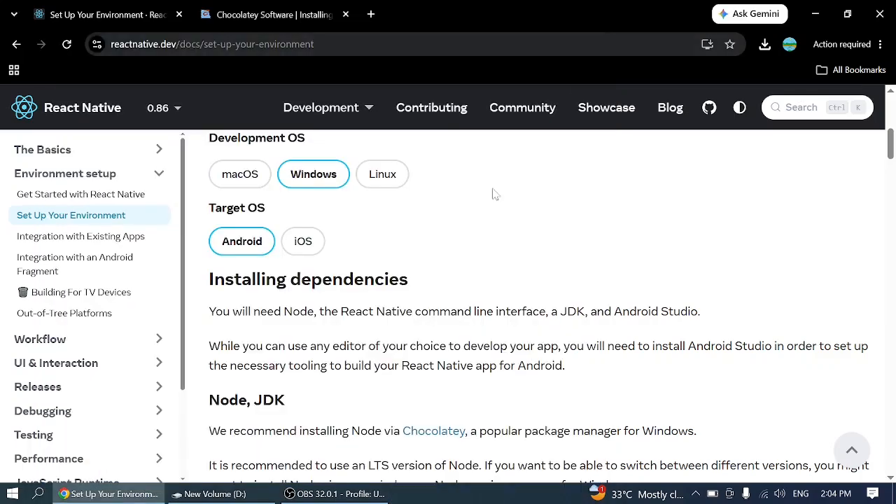
# - Copy the command "choco install -y nodejs-lts microsoft-openjdk17" from the guide's "Node, JDK" section
pyautogui.scroll(-3, 413, 305)
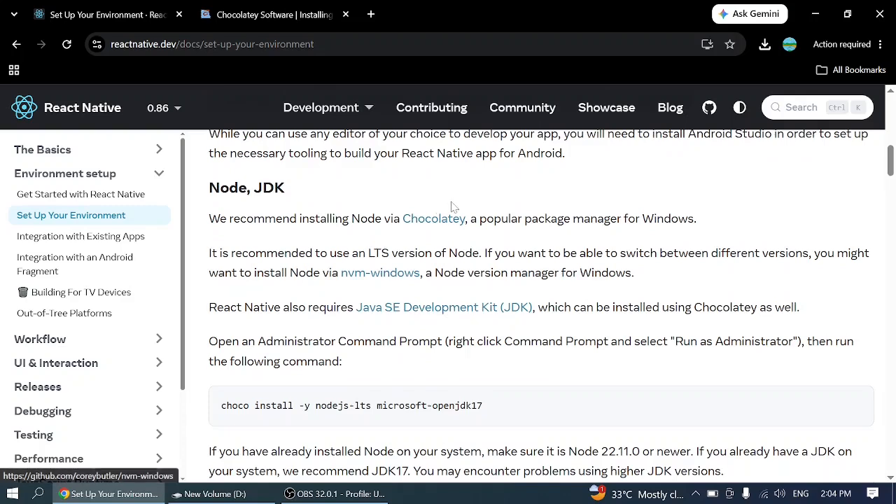
pyautogui.scroll(-2, 452, 206)
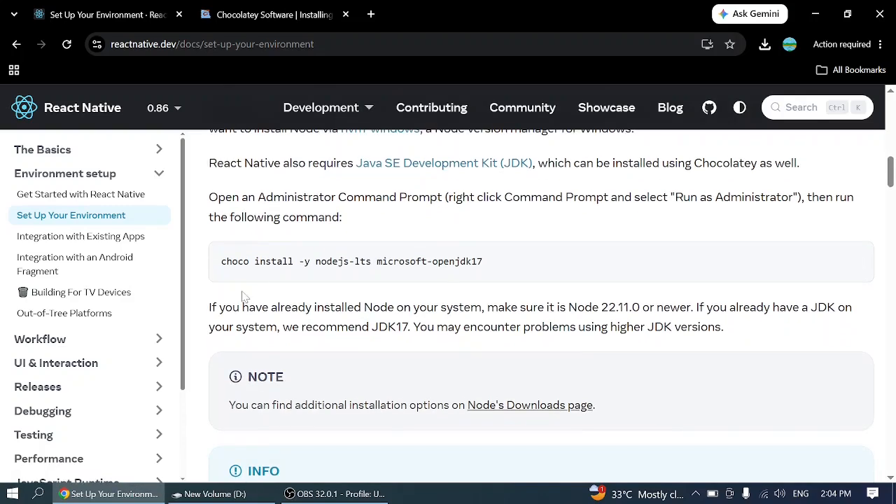
pyautogui.moveTo(221, 261); pyautogui.dragTo(444, 261)
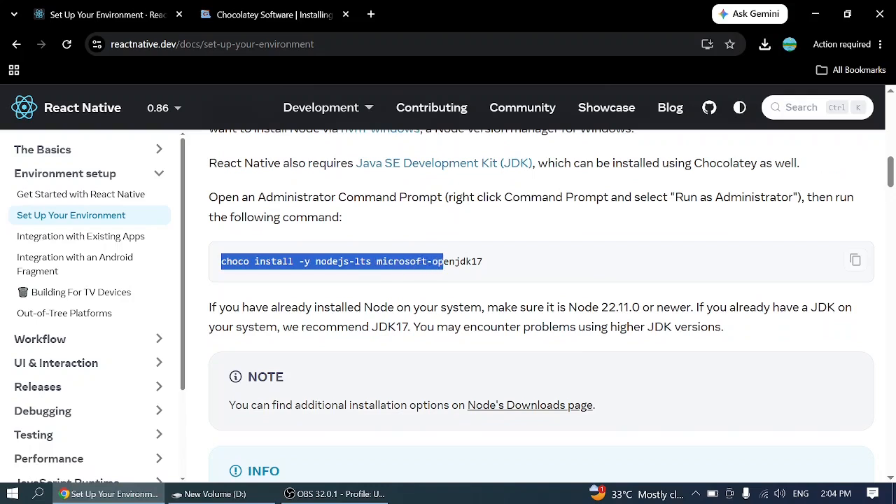
pyautogui.click(560, 273)
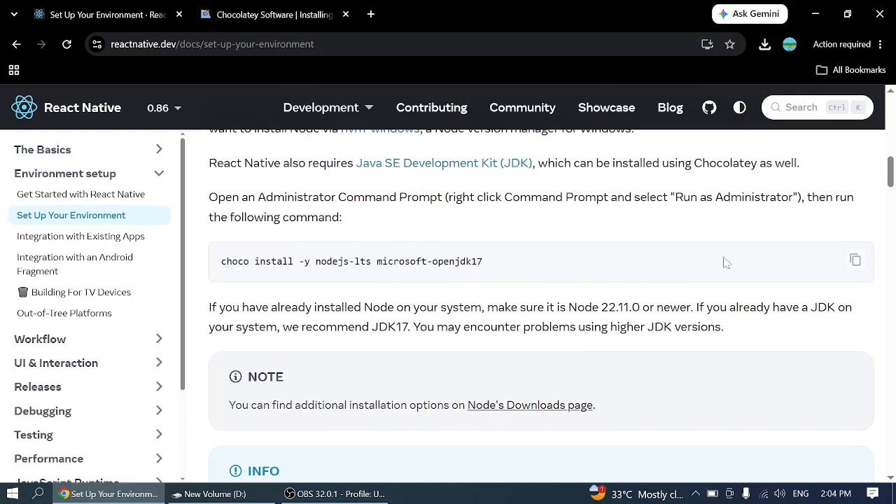
pyautogui.click(855, 261)
# - Run "choco install -y nodejs-lts microsoft-openjdk17" in Command Prompt as administrator, and close it once the installation finishes
pyautogui.click(11, 493)
pyautogui.write('cmd')
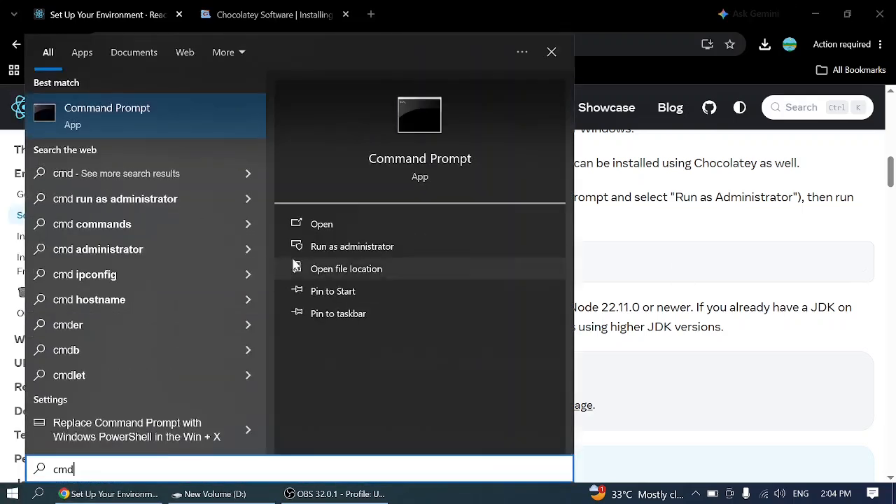
pyautogui.click(358, 249)
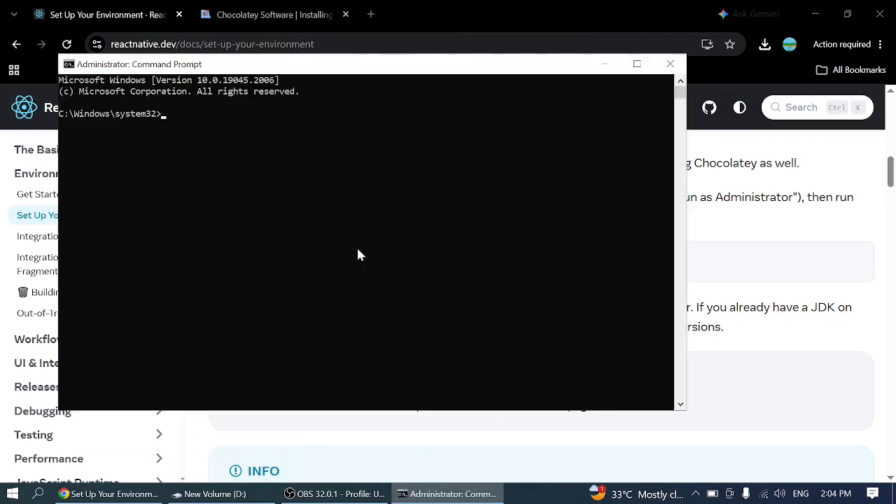
pyautogui.hotkey('ctrl', 'v')
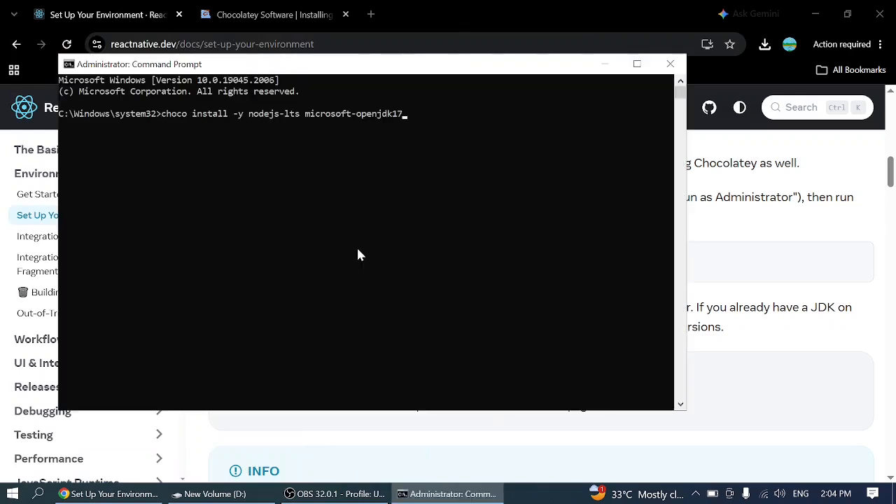
pyautogui.press('Return')
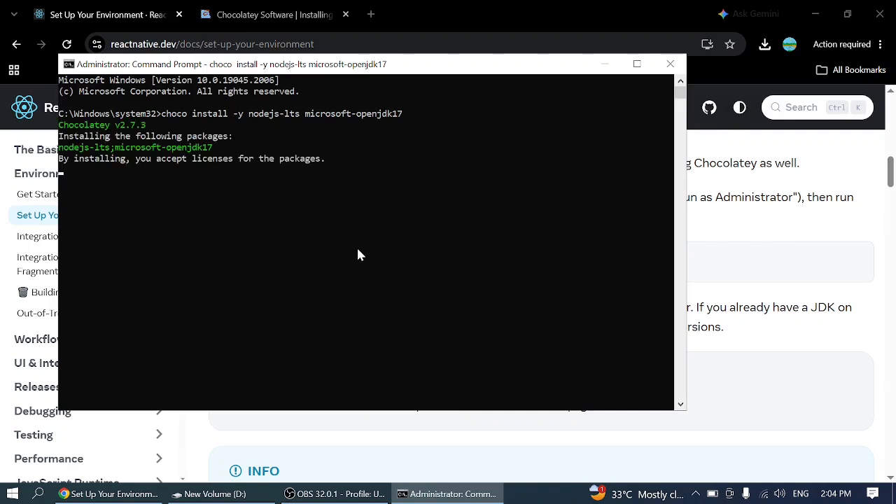
pyautogui.moveTo(328, 496)
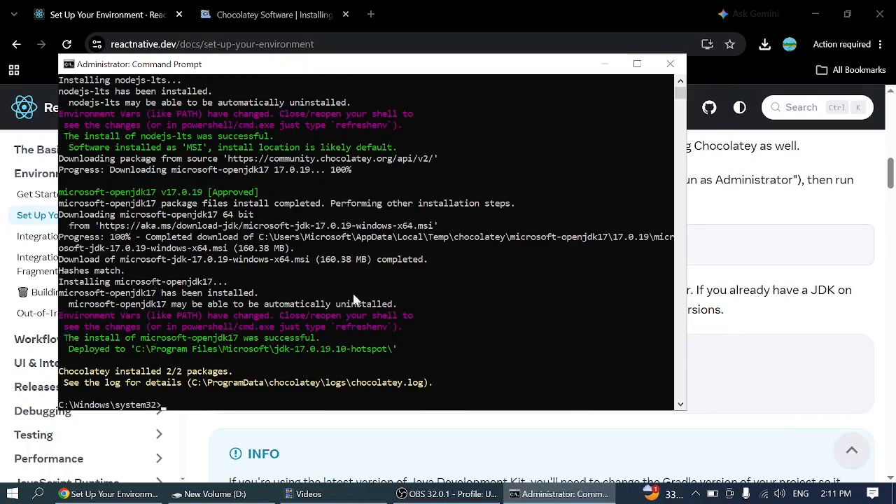
pyautogui.click(669, 64)
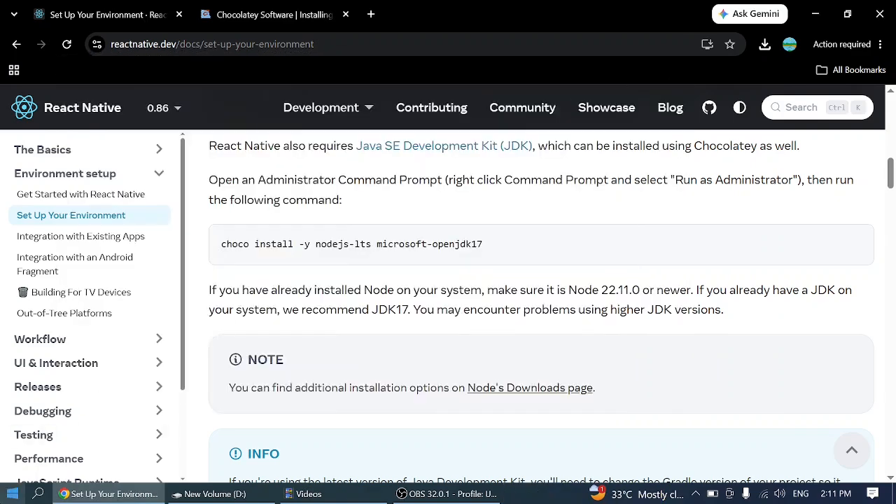
# - Check the installed Node.js version by running node -v in Command Prompt as administrator
pyautogui.click(12, 493)
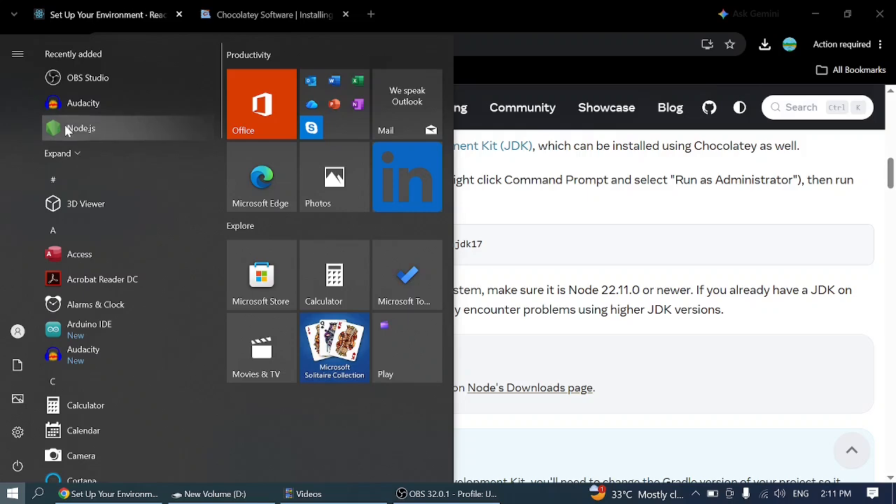
pyautogui.write('cmd')
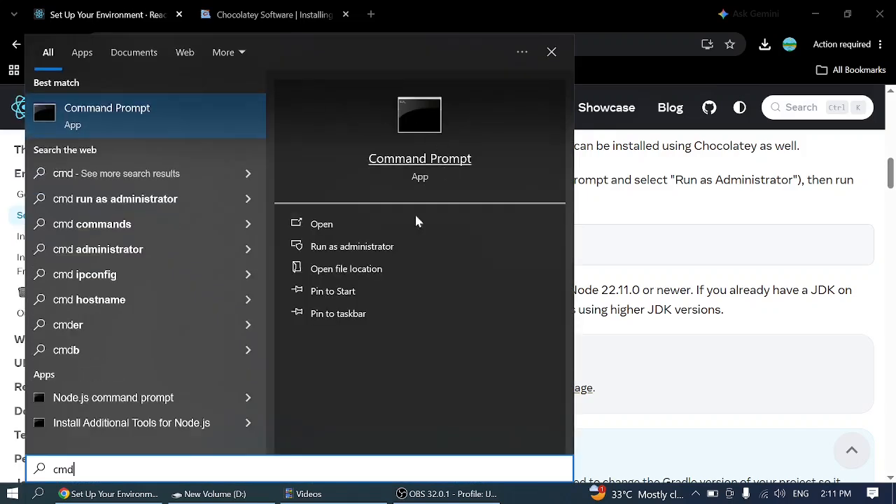
pyautogui.click(355, 250)
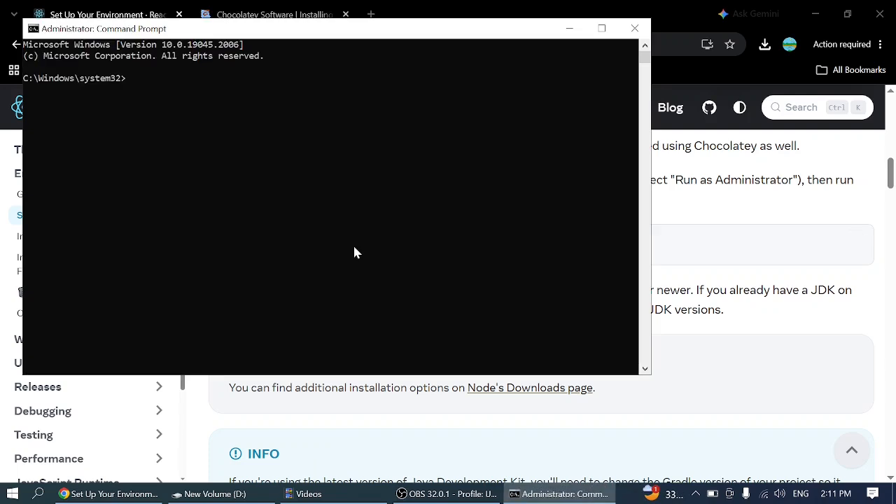
pyautogui.write('node -v')
pyautogui.press('Return')
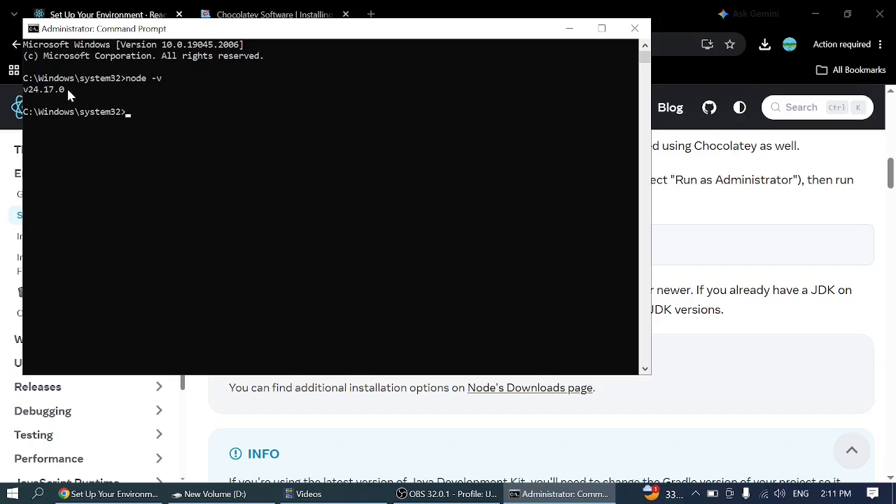
pyautogui.moveTo(66, 89); pyautogui.dragTo(30, 92)
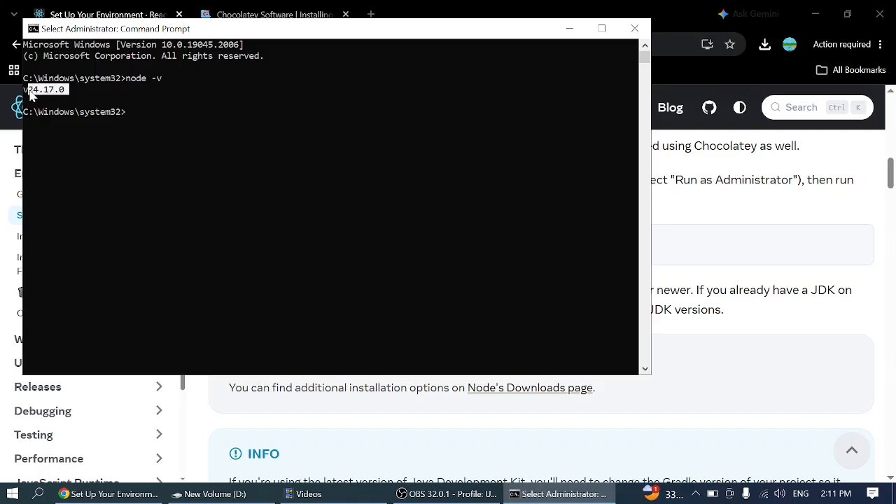
pyautogui.click(96, 90)
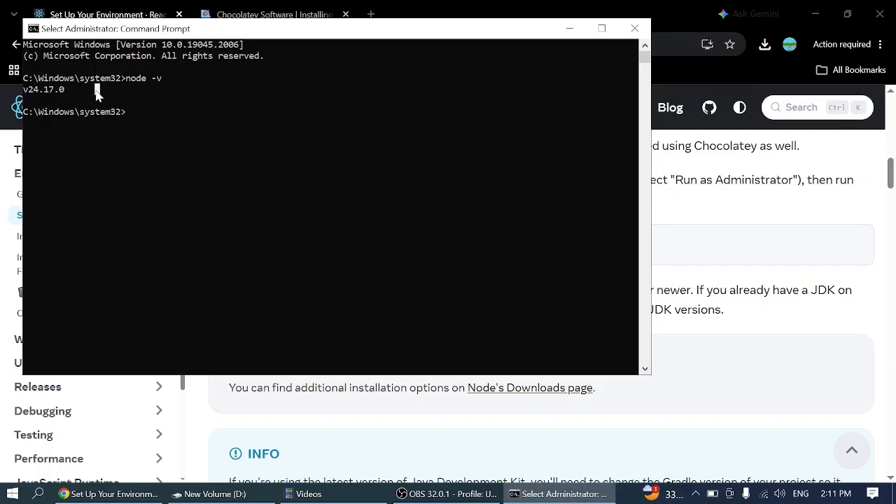
# - Check the installed Java version with java -version, and close Command Prompt
pyautogui.click(148, 122)
pyautogui.write('java -')
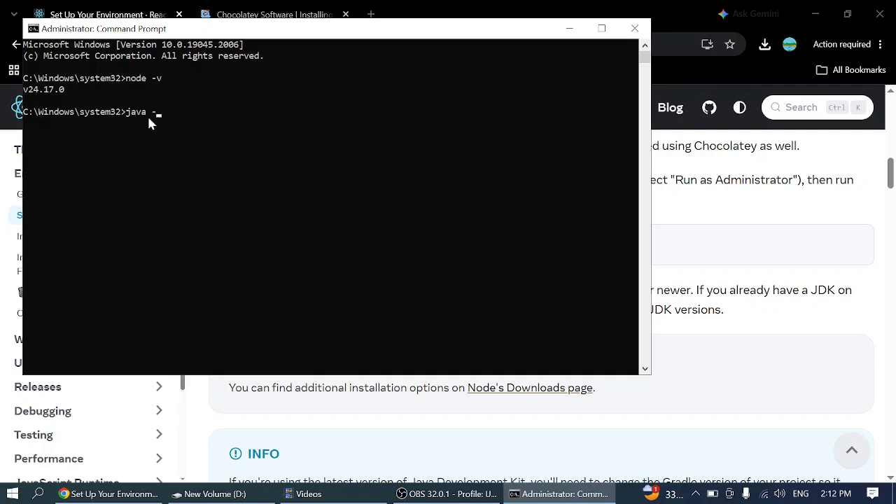
pyautogui.write('version')
pyautogui.press('Return')
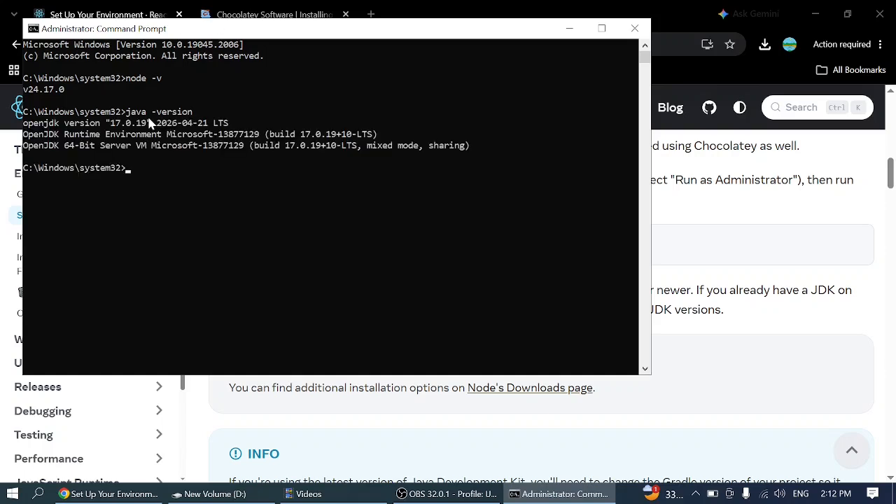
pyautogui.moveTo(472, 156); pyautogui.dragTo(211, 144)
pyautogui.click(211, 144)
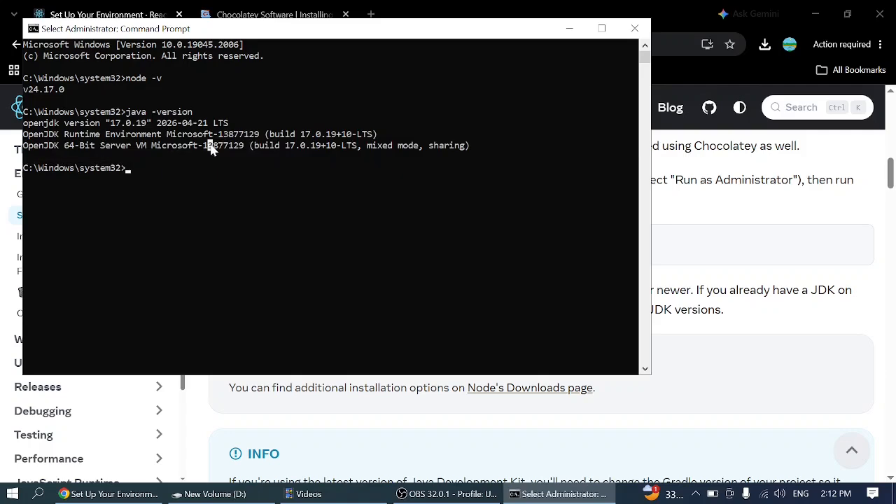
pyautogui.click(635, 28)
# - Open the Android Studio download page linked in the guide's "Install Android Studio" section
pyautogui.scroll(-3, 418, 270)
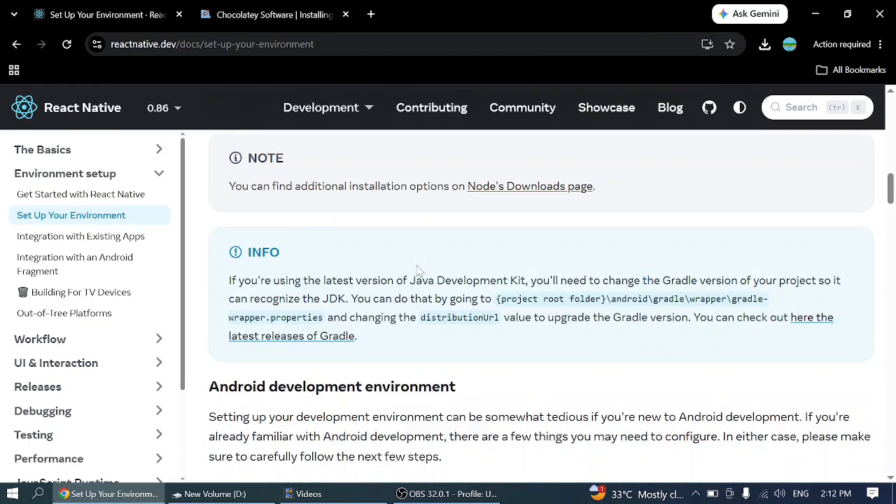
pyautogui.scroll(-3, 418, 270)
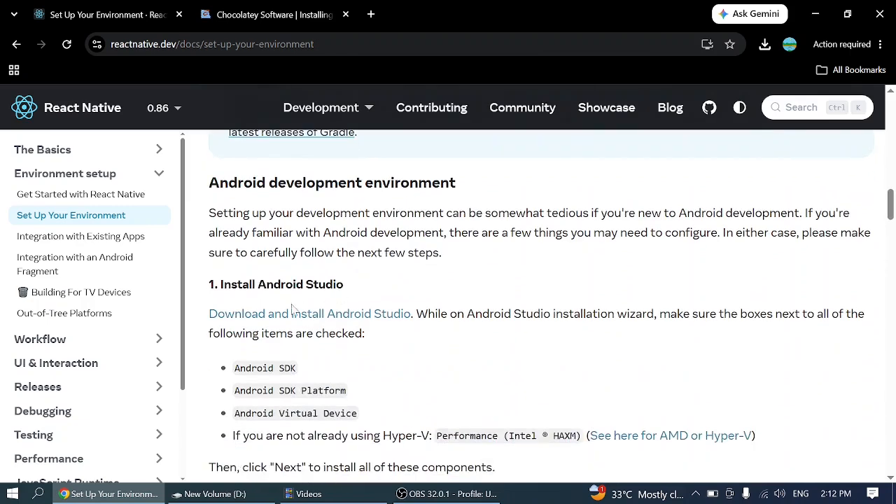
pyautogui.moveTo(218, 284); pyautogui.dragTo(355, 286)
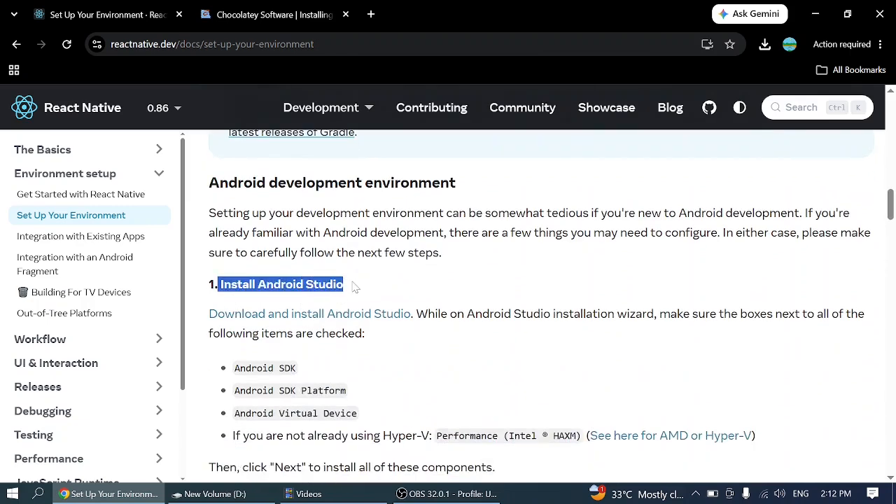
pyautogui.click(355, 286)
pyautogui.scroll(-1, 355, 286)
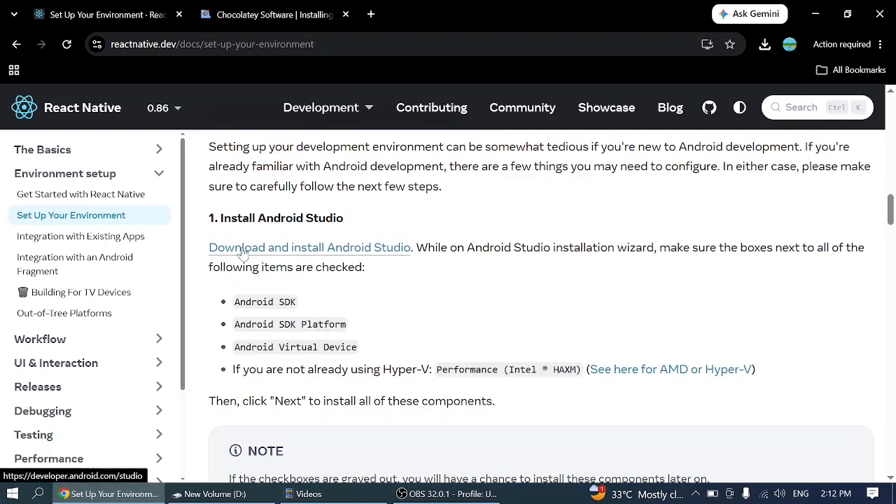
pyautogui.click(242, 252)
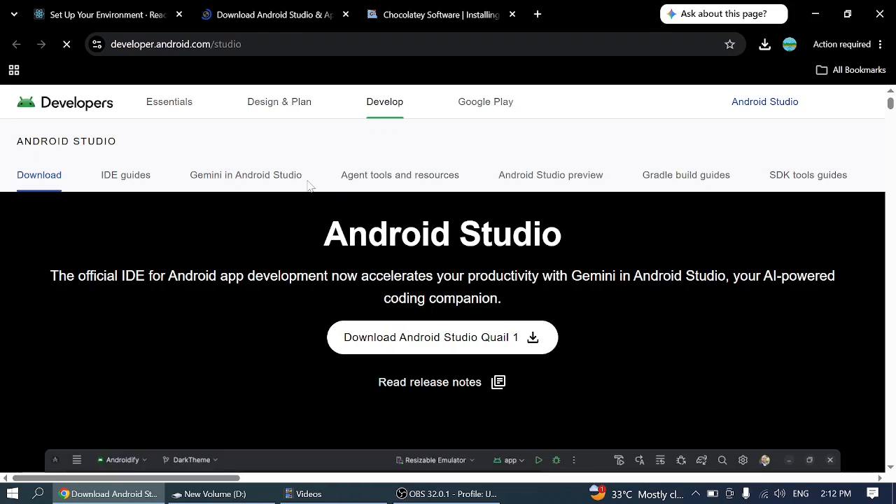
# - Open the Android Studio Quail 1 download terms, agree to them, and close the download page
pyautogui.click(479, 339)
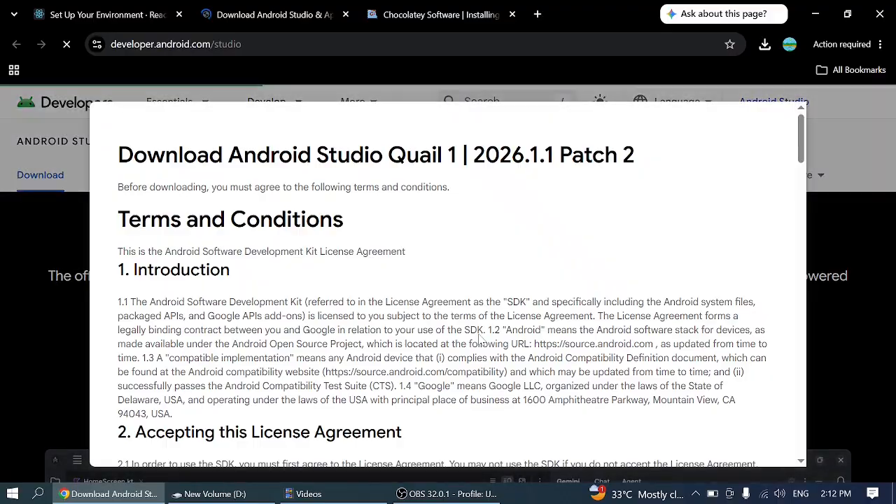
pyautogui.scroll(-3, 306, 240)
pyautogui.scroll(-15, 305, 240)
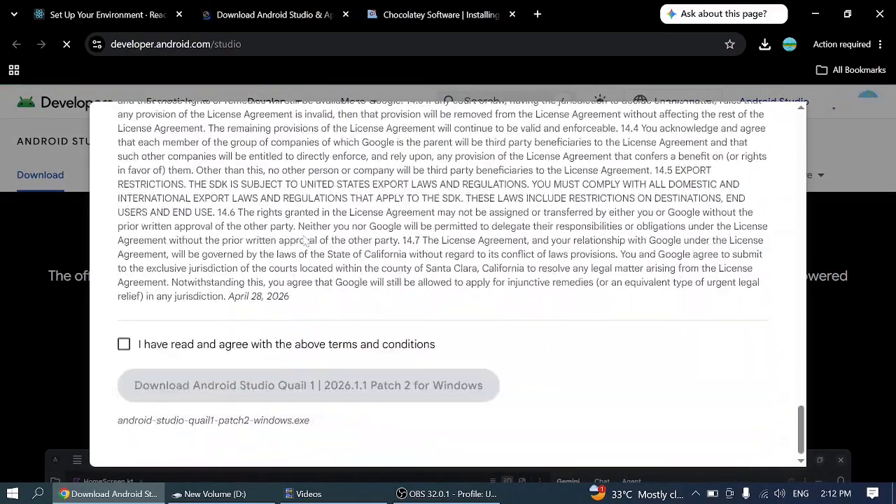
pyautogui.click(123, 347)
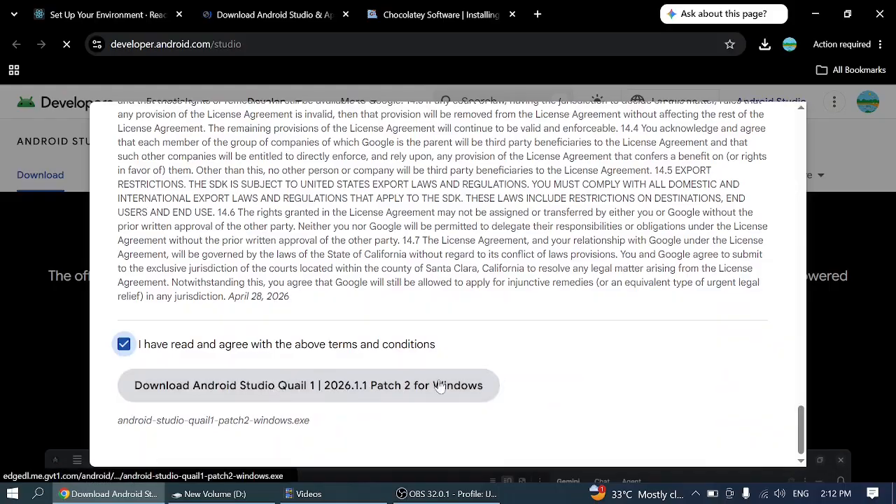
pyautogui.scroll(20, 650, 271)
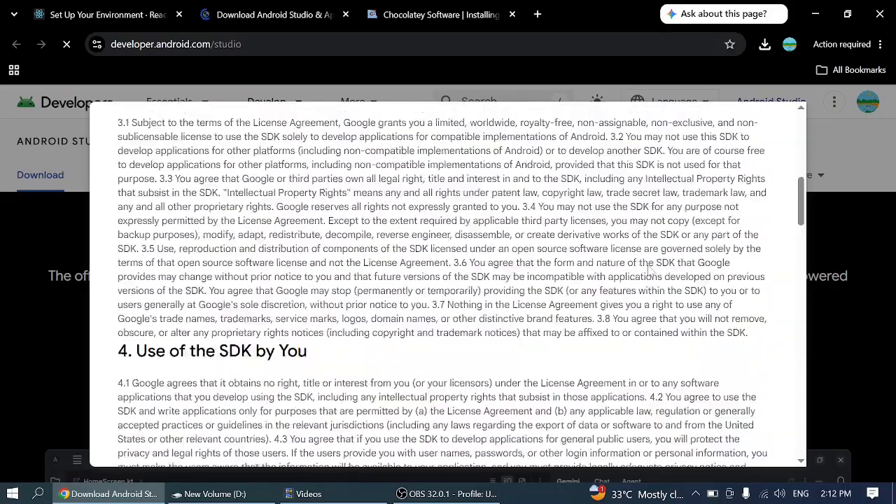
pyautogui.click(346, 15)
# - Launch the android-studio-panda4-patch1-windows installer from the studio folder on drive D
pyautogui.click(816, 15)
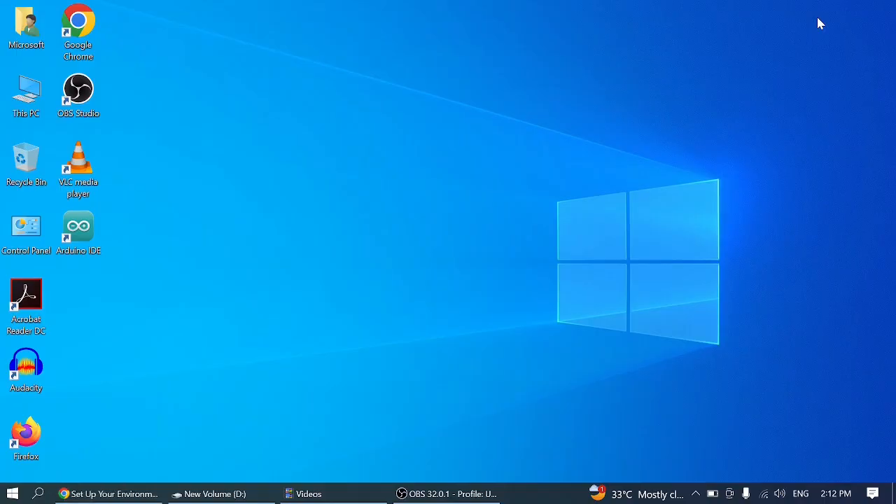
pyautogui.click(448, 496)
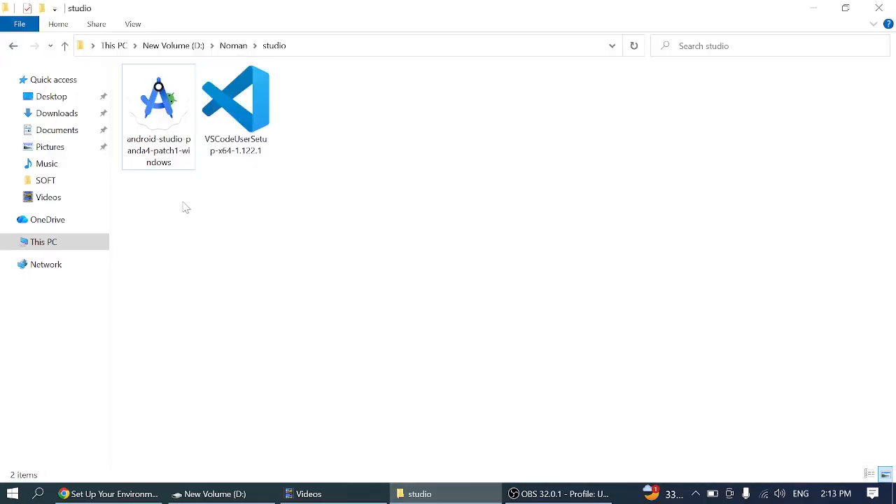
pyautogui.click(165, 126)
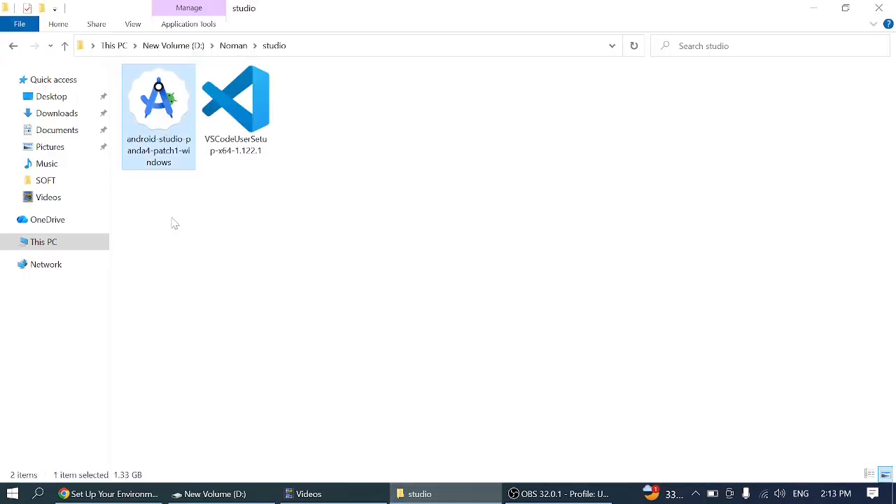
pyautogui.click(174, 223)
pyautogui.click(165, 140)
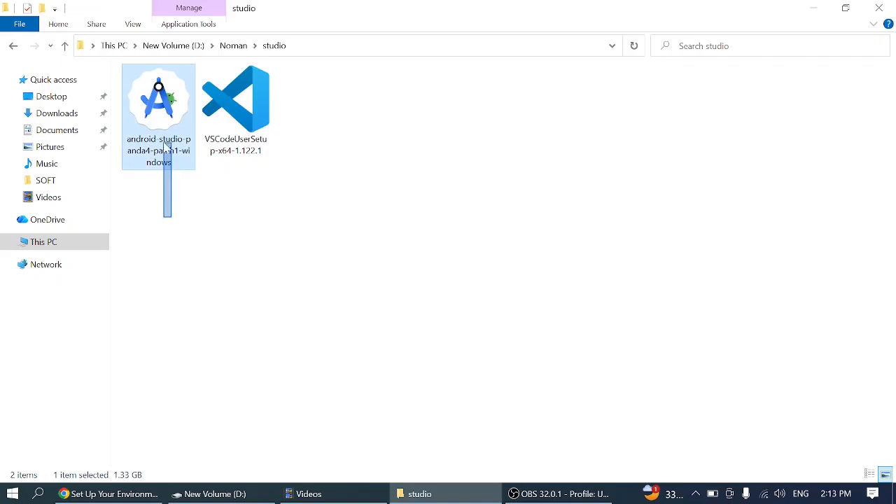
pyautogui.click(238, 139)
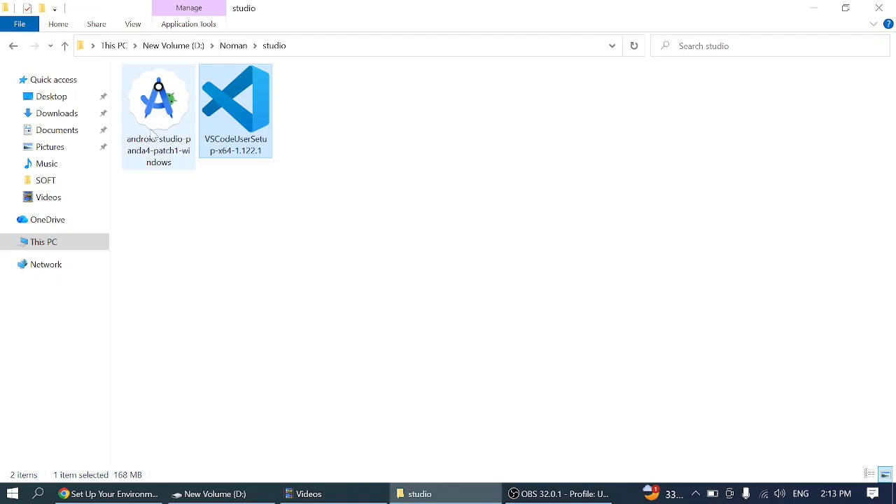
pyautogui.click(153, 133)
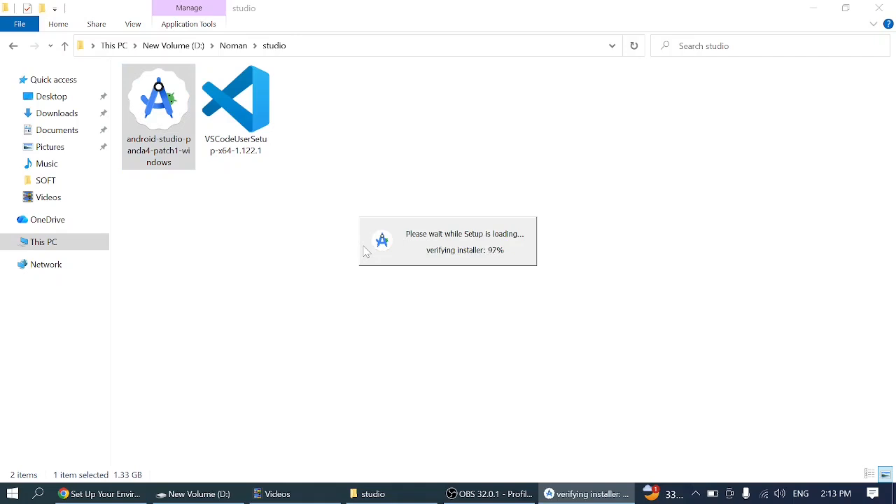
# - Examine the guide's list of components required in the Android Studio installation wizard, and return to the installer
pyautogui.click(130, 490)
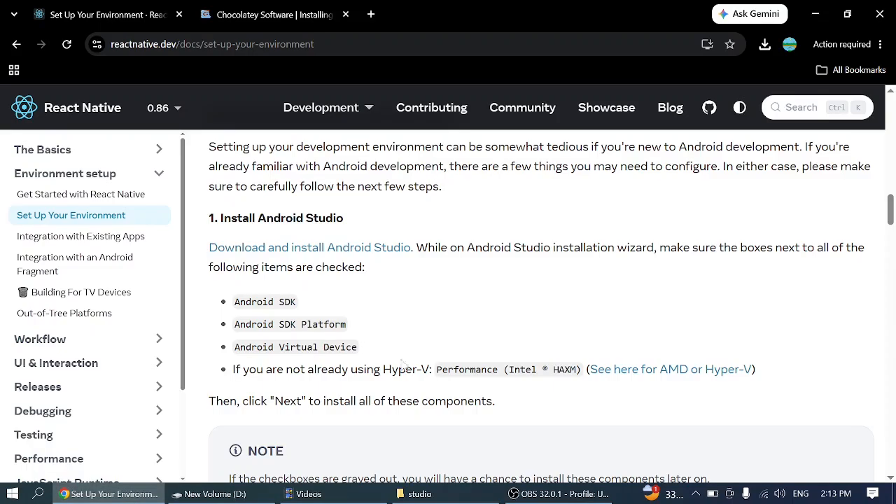
pyautogui.scroll(-1, 402, 363)
pyautogui.scroll(1, 413, 359)
pyautogui.scroll(-1, 423, 355)
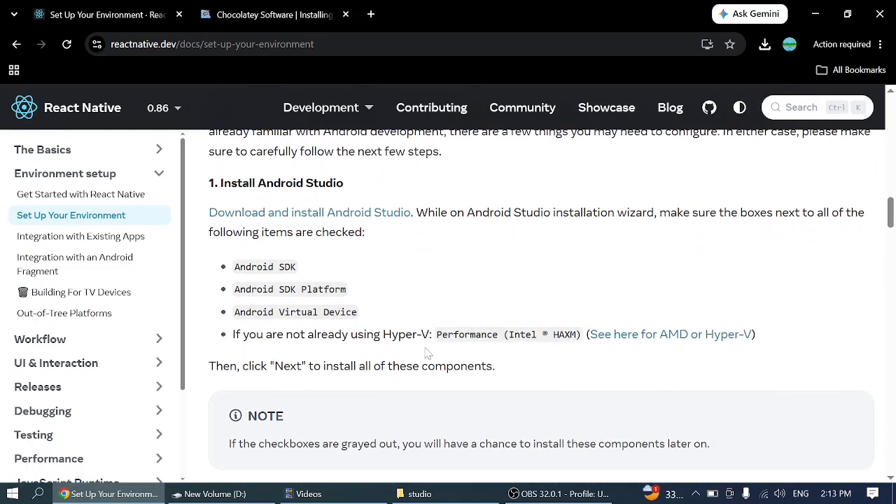
pyautogui.scroll(-1, 427, 354)
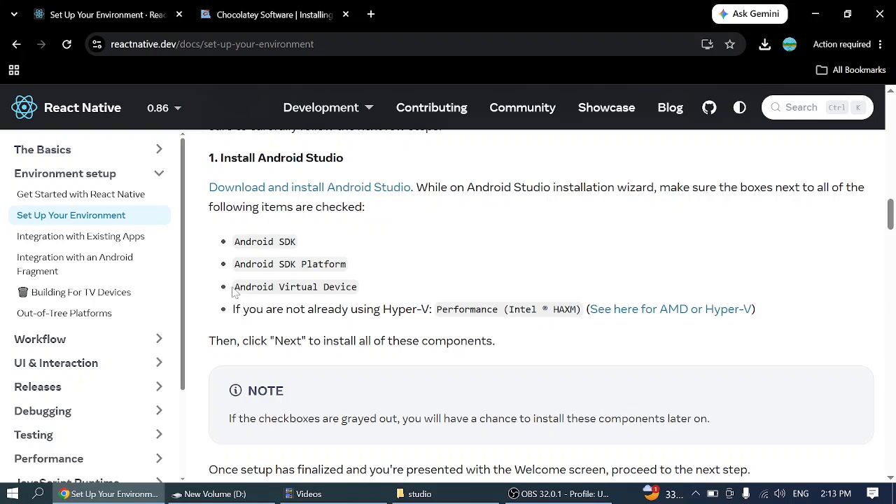
pyautogui.moveTo(234, 292); pyautogui.dragTo(362, 297)
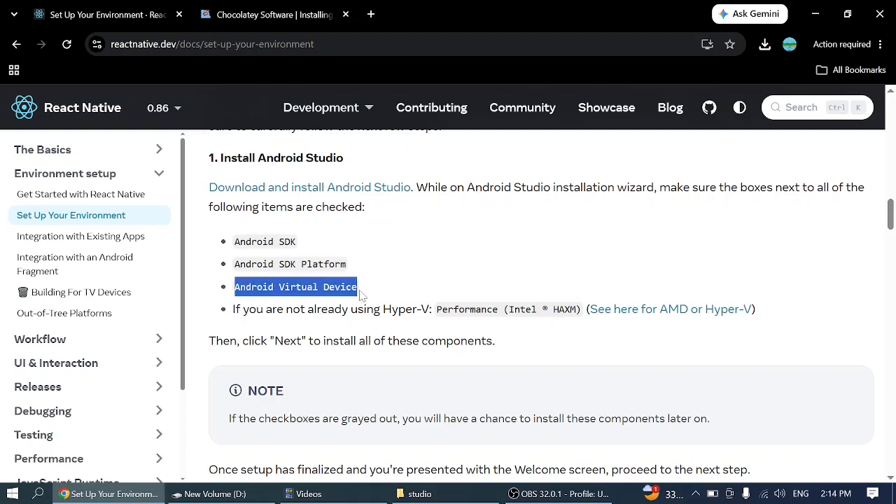
pyautogui.click(819, 14)
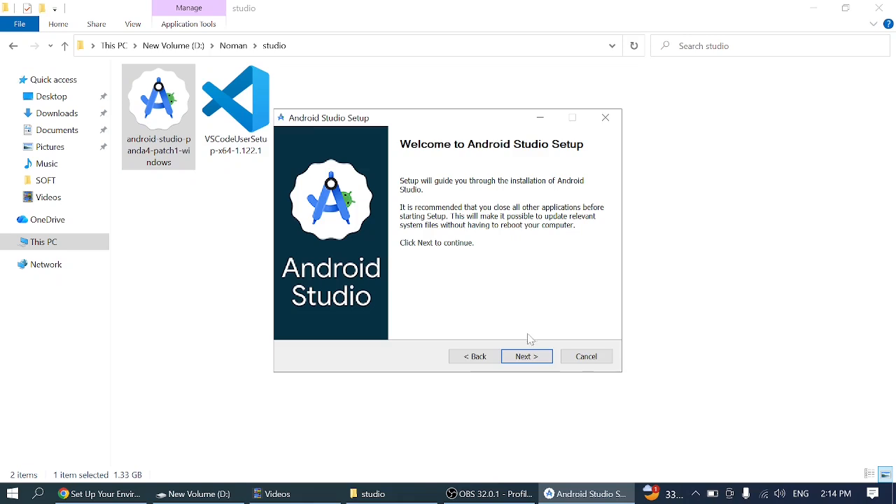
# - Install Android Studio without the Android Virtual Device component in C:\Program Files\Android\Android Studio, keeping the Start Menu folder "Android Studio"
pyautogui.click(527, 358)
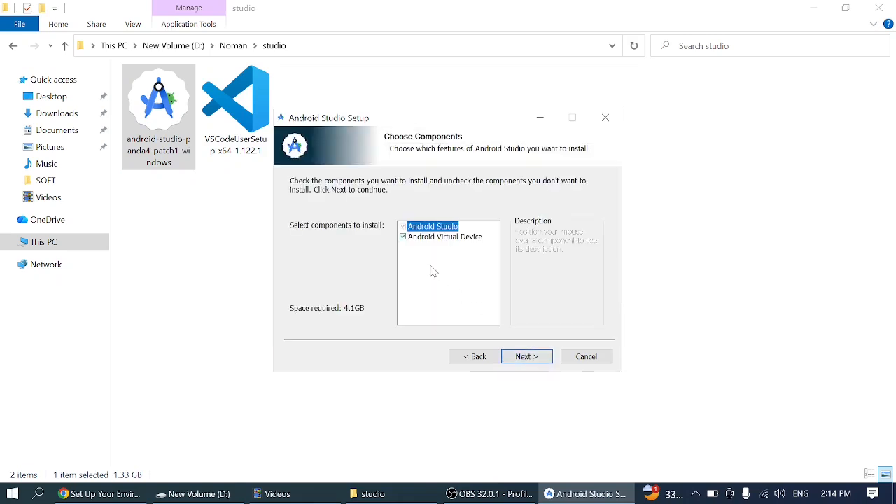
pyautogui.moveTo(405, 242)
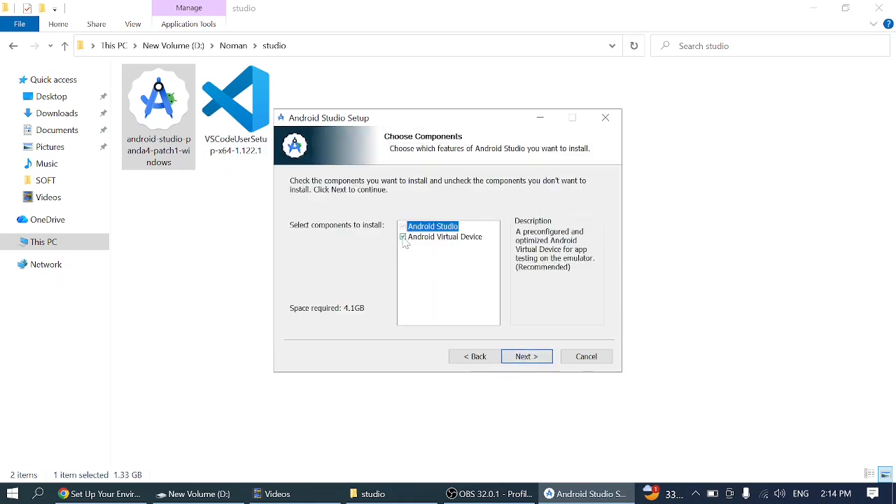
pyautogui.click(403, 237)
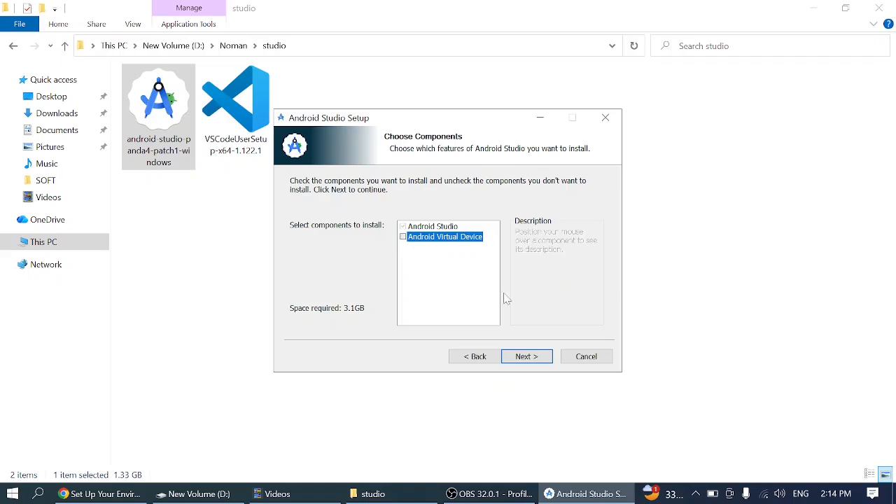
pyautogui.click(529, 360)
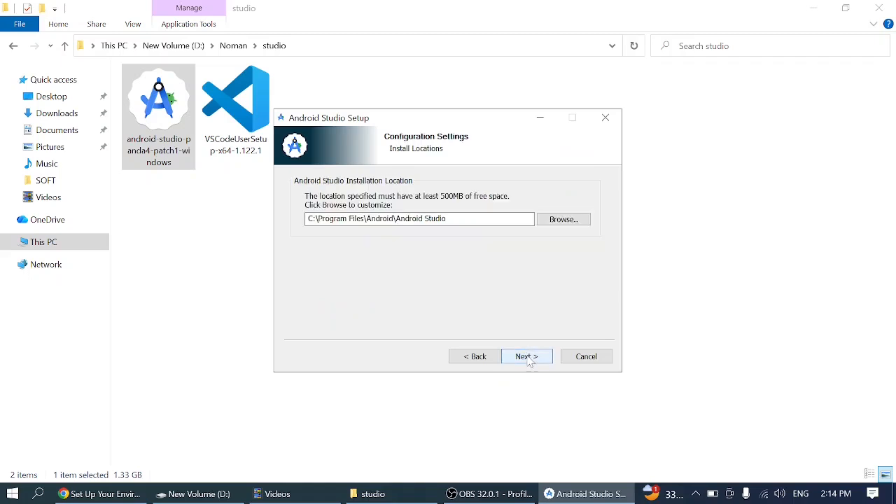
pyautogui.click(522, 359)
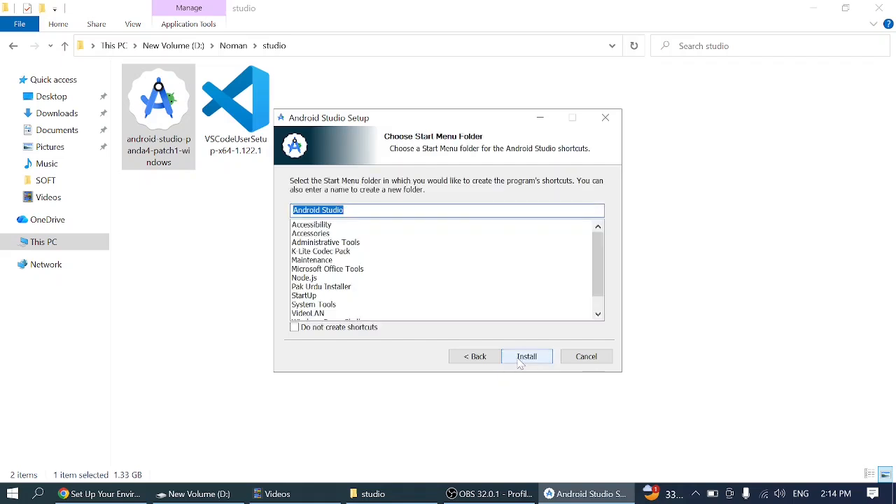
pyautogui.click(530, 360)
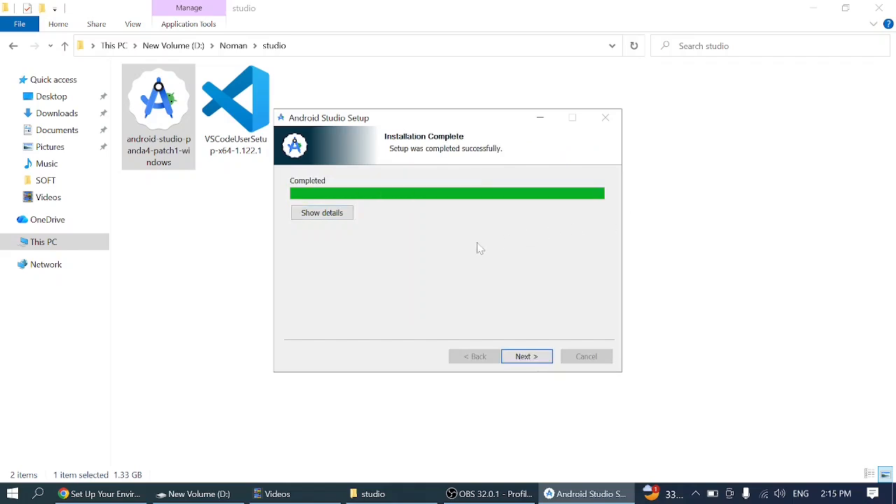
# - Finish the Android Studio installer with the option to start Android Studio enabled
pyautogui.click(521, 357)
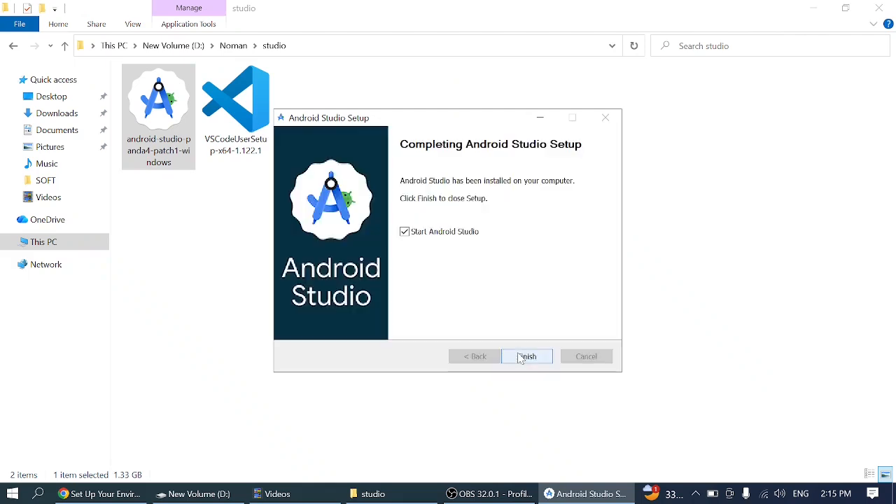
pyautogui.click(520, 358)
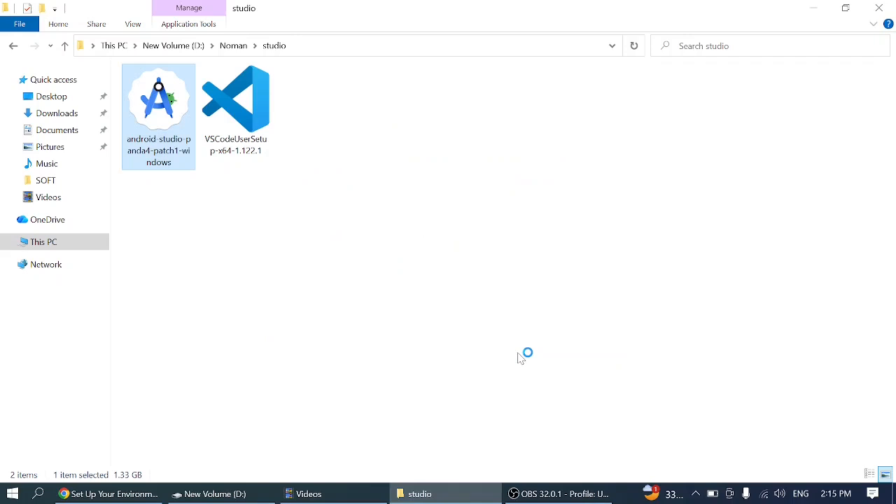
# - Switch to Chrome and examine the guide's section on installing the Android SDK, then minimize the browser
pyautogui.click(112, 494)
pyautogui.scroll(-4, 546, 283)
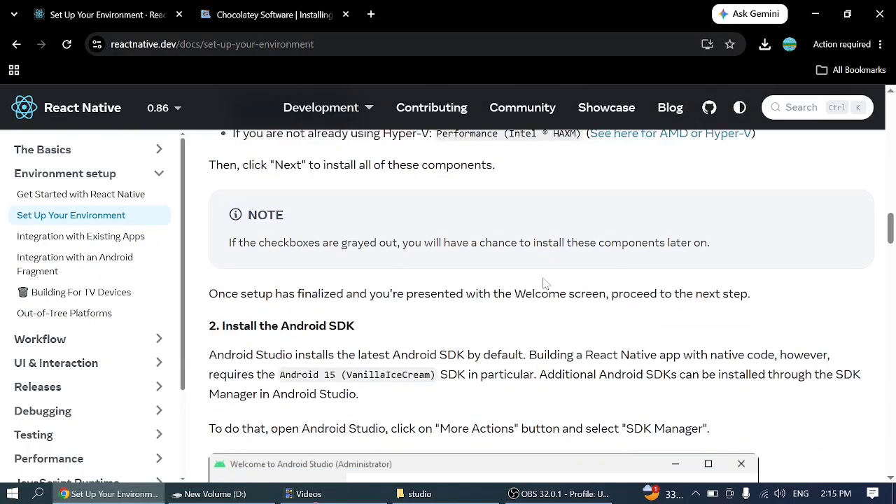
pyautogui.scroll(-2, 546, 284)
pyautogui.scroll(-2, 543, 284)
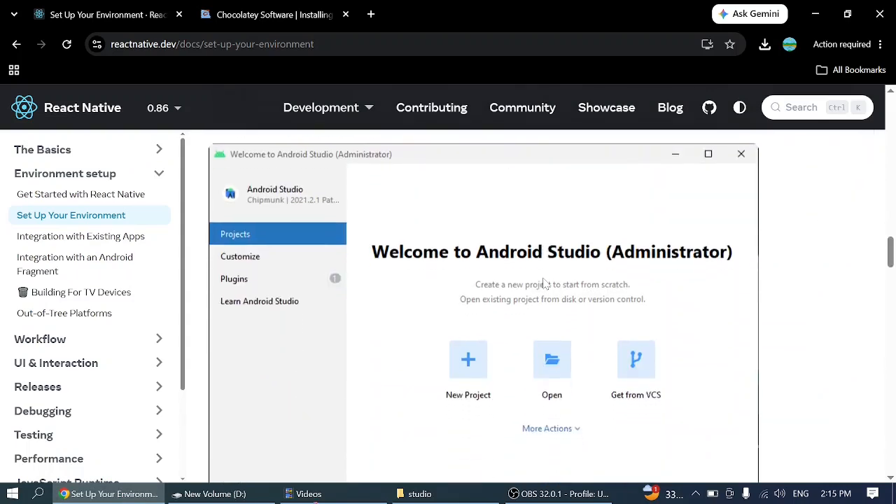
pyautogui.scroll(3, 544, 285)
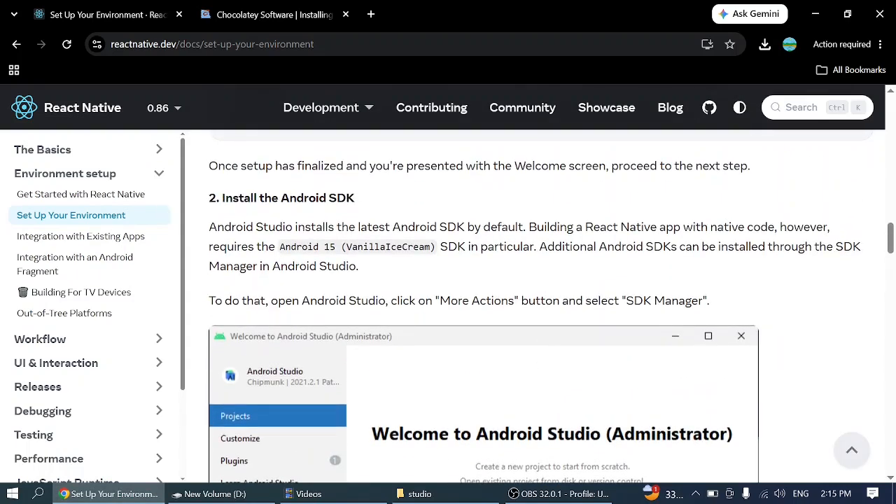
pyautogui.moveTo(222, 198); pyautogui.dragTo(362, 206)
pyautogui.scroll(-3, 372, 206)
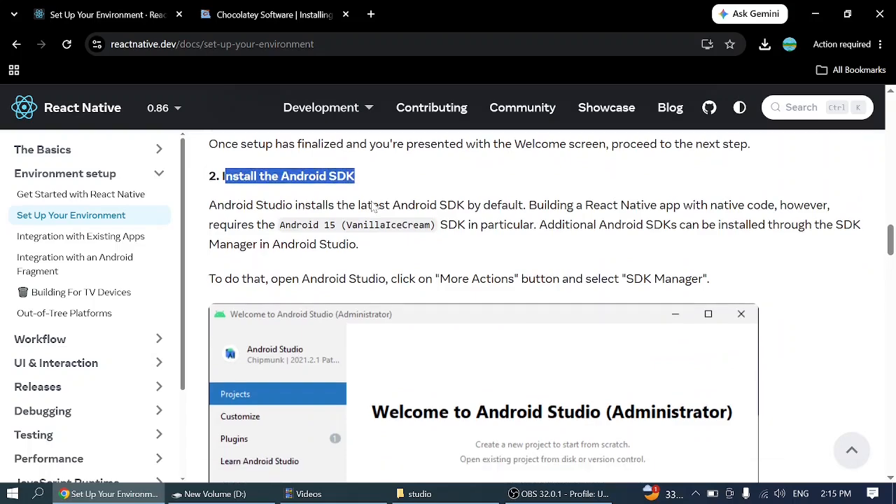
pyautogui.scroll(-2, 372, 206)
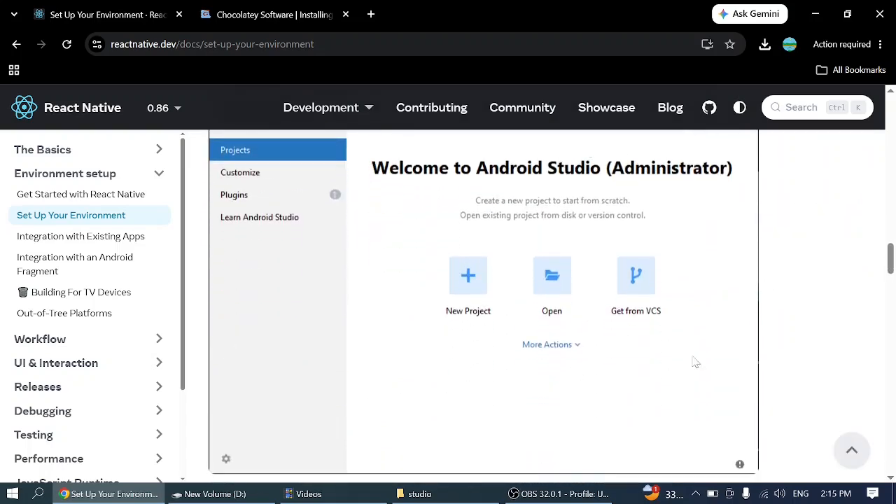
pyautogui.click(815, 15)
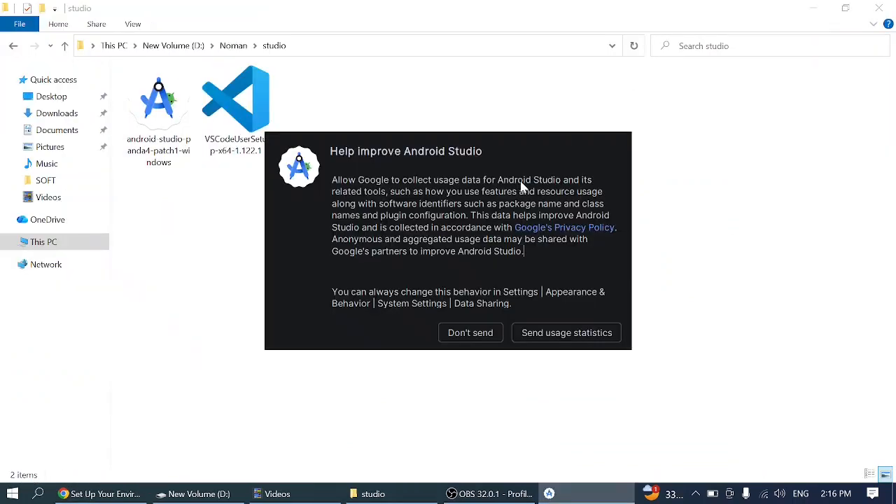
# - Decline sending usage statistics and set up Android Studio with the Standard install type and its default settings
pyautogui.click(464, 333)
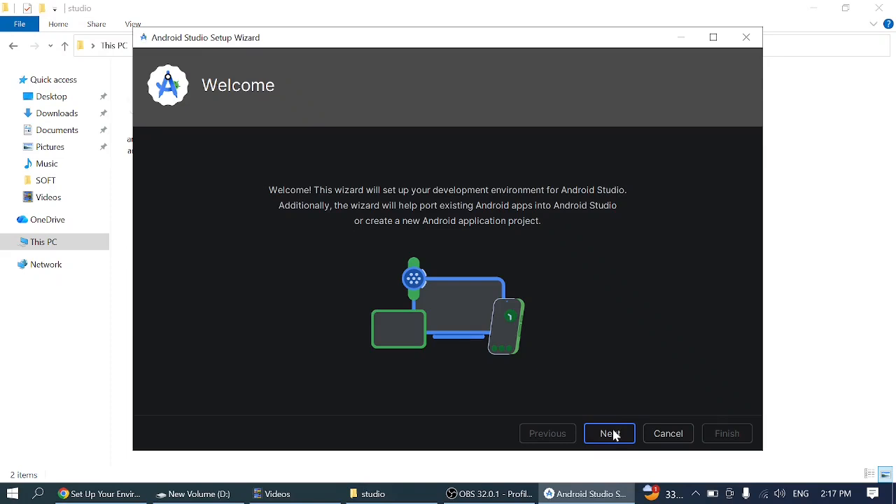
pyautogui.click(615, 435)
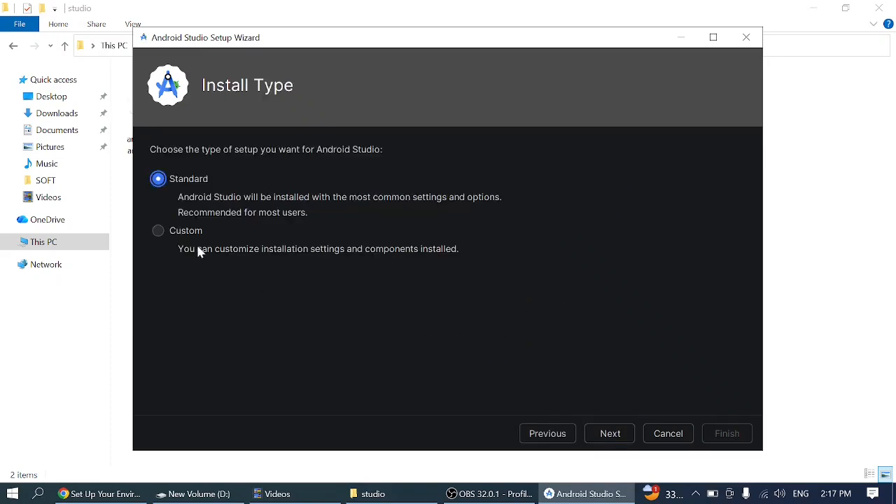
pyautogui.click(614, 435)
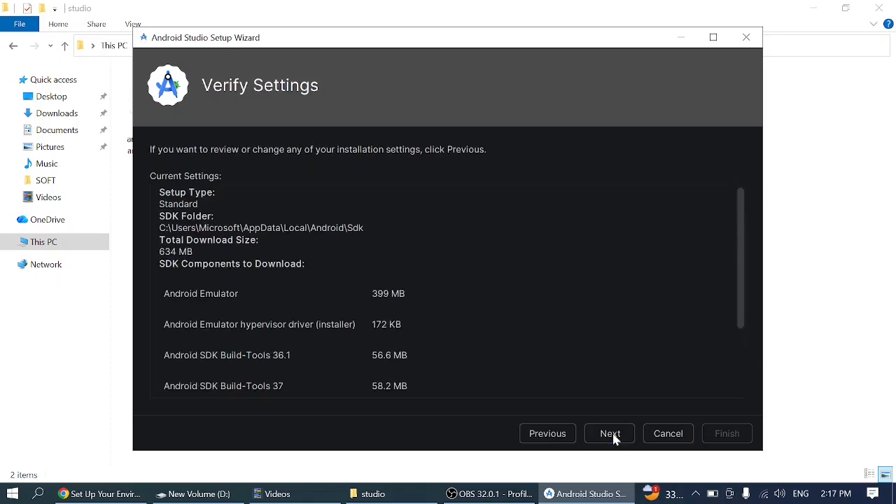
pyautogui.click(610, 434)
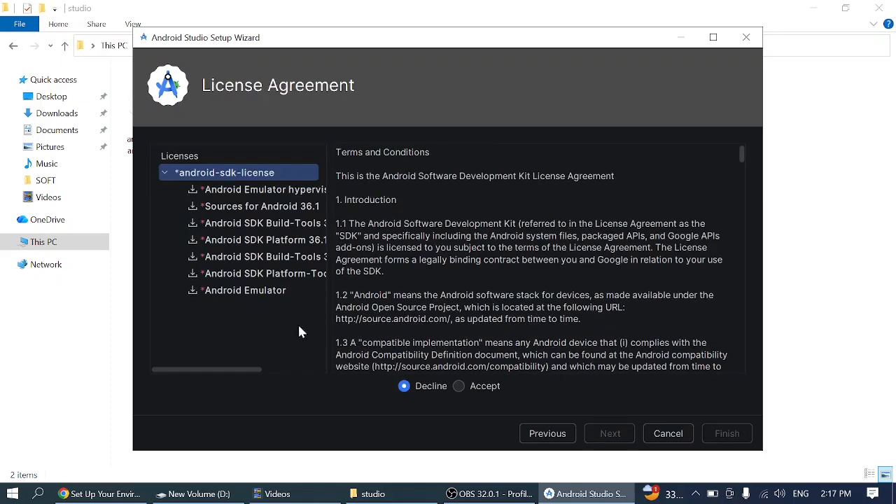
# - Accept the android-sdk-license, download the SDK components, and finish the setup wizard
pyautogui.click(458, 386)
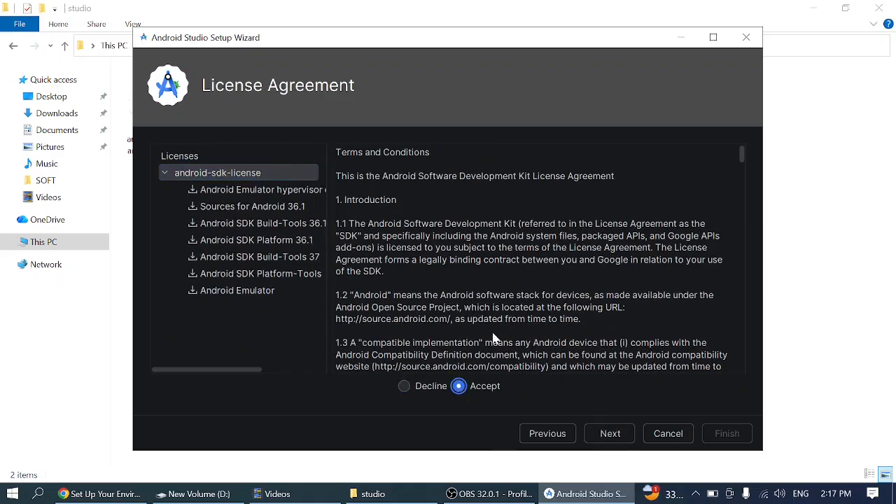
pyautogui.scroll(-15, 499, 322)
pyautogui.scroll(-10, 499, 329)
pyautogui.scroll(20, 518, 336)
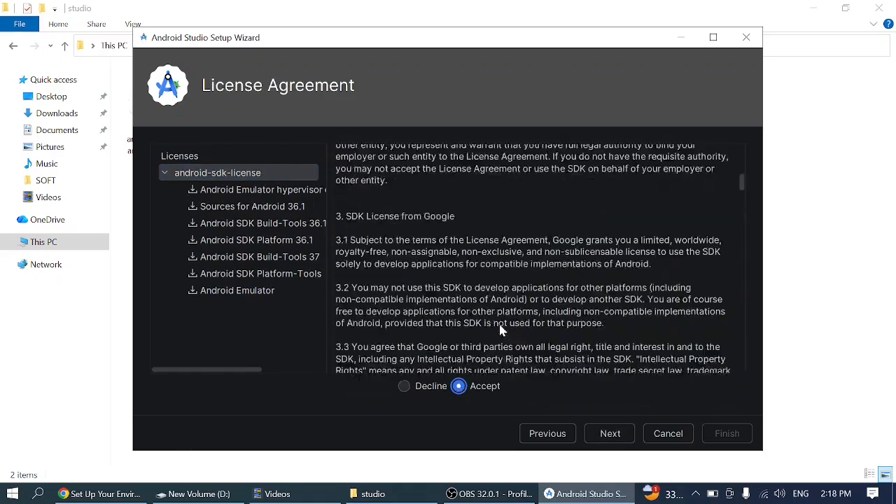
pyautogui.click(610, 434)
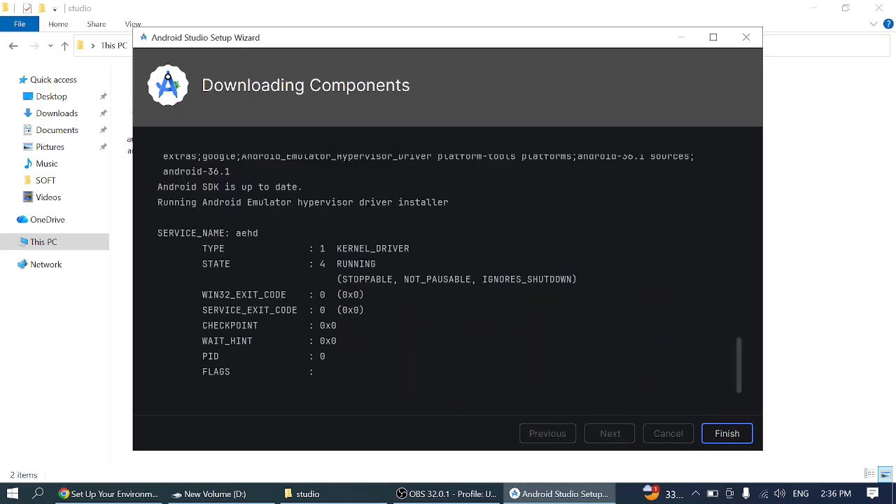
pyautogui.scroll(18, 448, 274)
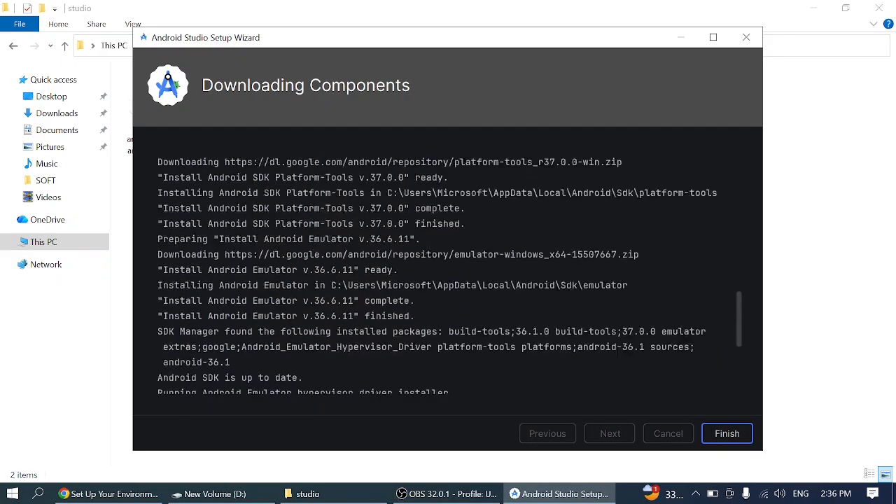
pyautogui.click(726, 434)
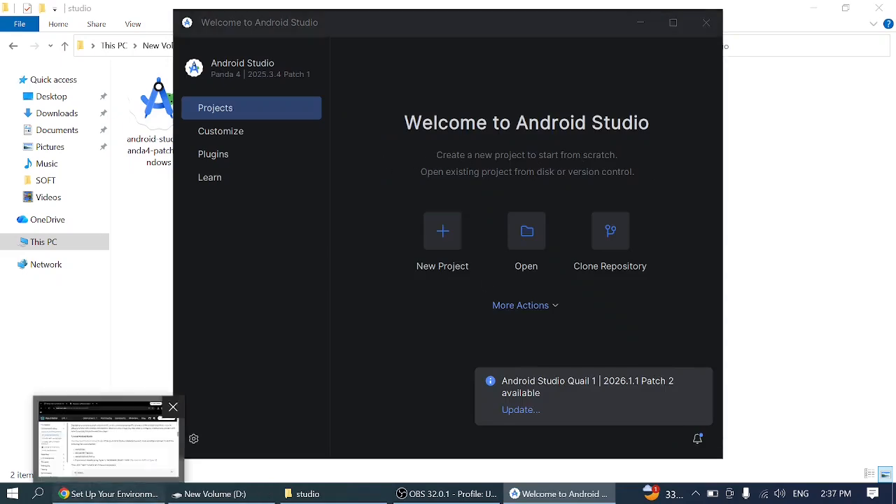
# - Switch to Chrome and examine which SDK platform, system image and build tools the React Native guide requires
pyautogui.click(108, 494)
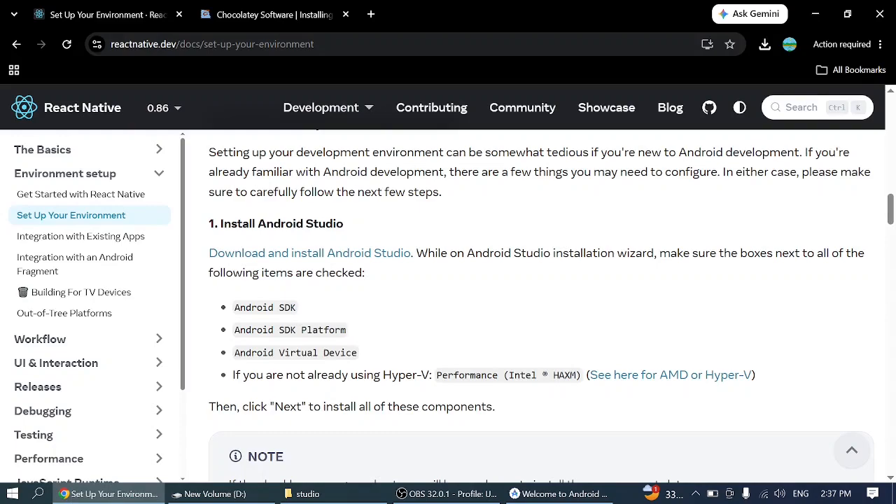
pyautogui.scroll(-4, 327, 335)
pyautogui.scroll(-2, 327, 335)
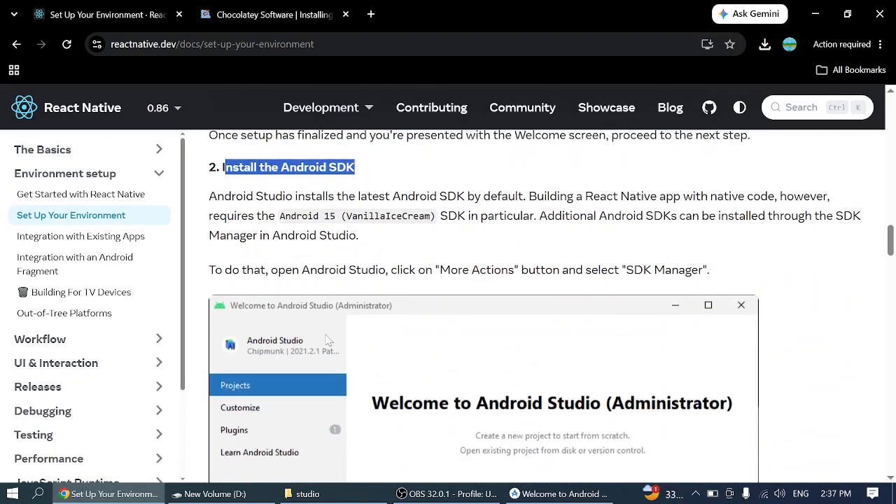
pyautogui.scroll(-9, 326, 340)
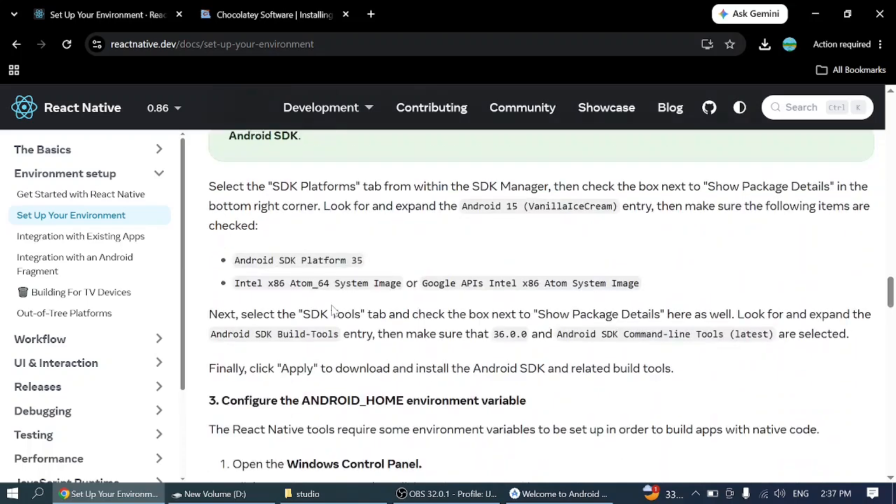
pyautogui.scroll(1, 333, 311)
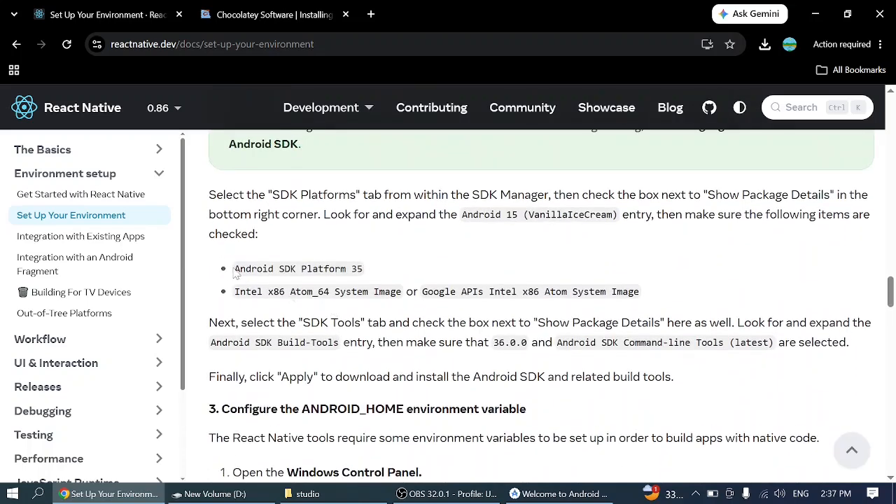
pyautogui.moveTo(236, 274); pyautogui.dragTo(371, 269)
pyautogui.click(372, 268)
pyautogui.moveTo(236, 274); pyautogui.dragTo(297, 268)
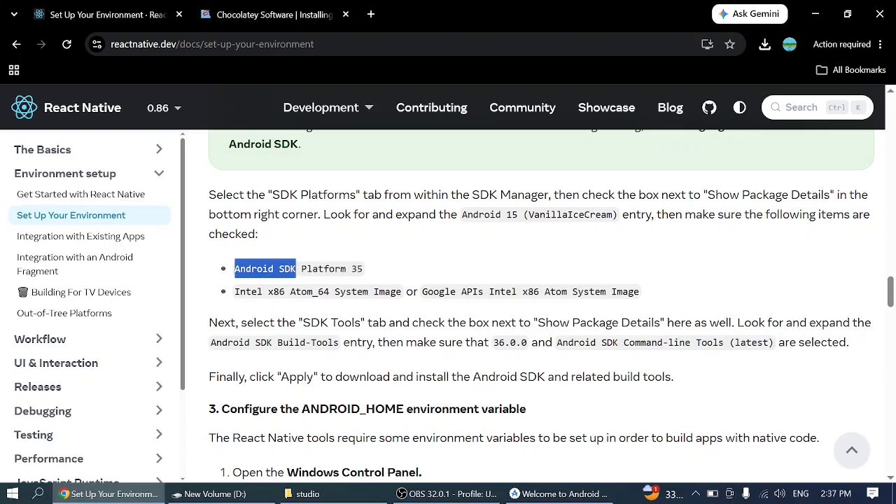
pyautogui.scroll(9, 541, 307)
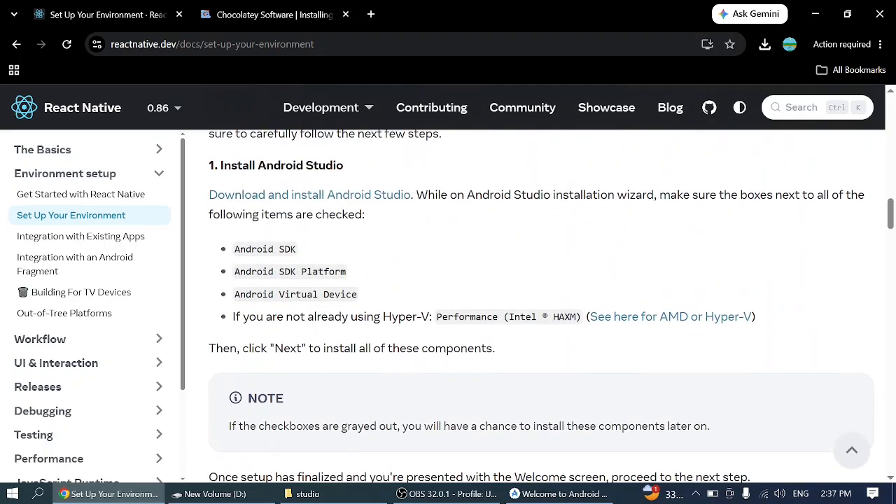
pyautogui.moveTo(346, 272); pyautogui.dragTo(238, 277)
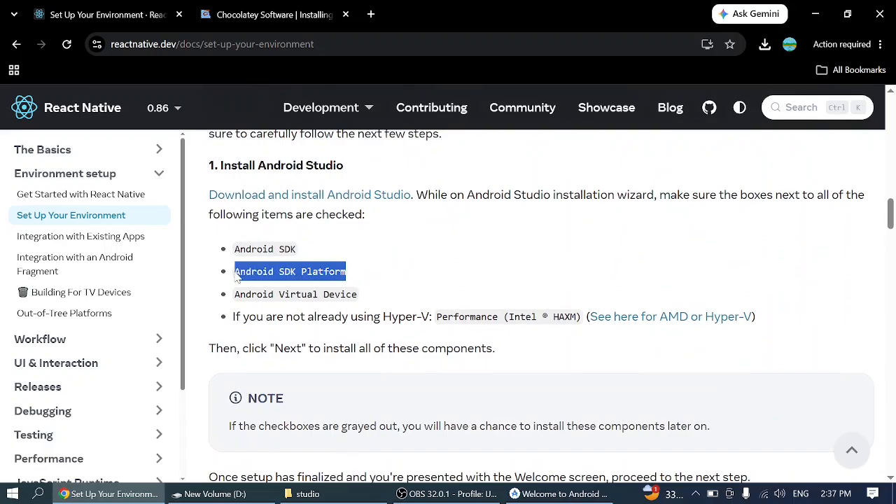
pyautogui.scroll(-15, 392, 320)
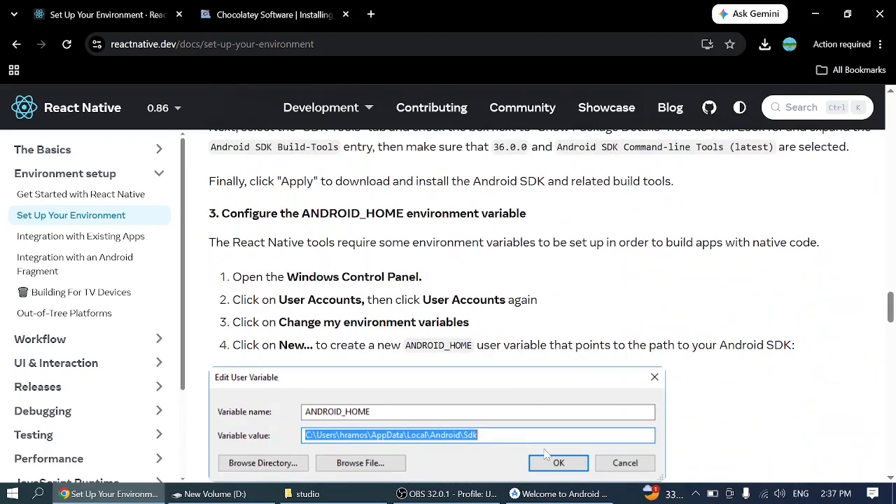
pyautogui.scroll(4, 536, 387)
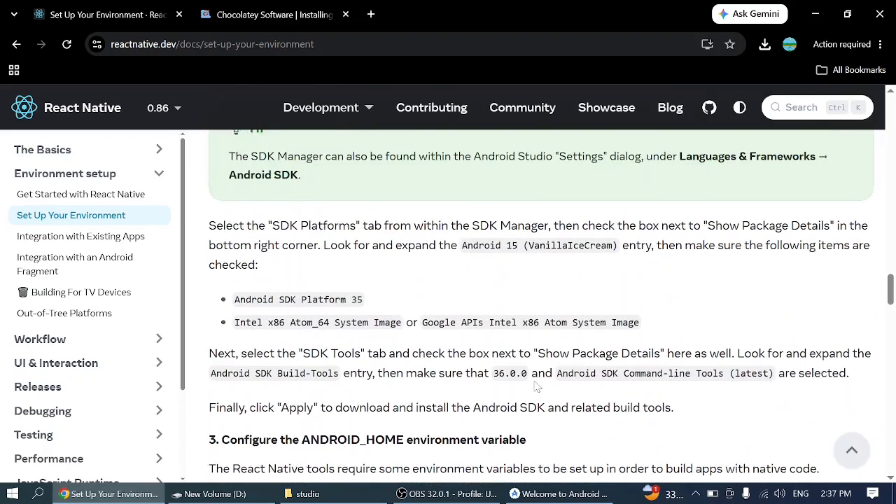
# - Switch to Android Studio, open the SDK Manager, and show package details for the SDK platforms
pyautogui.click(560, 493)
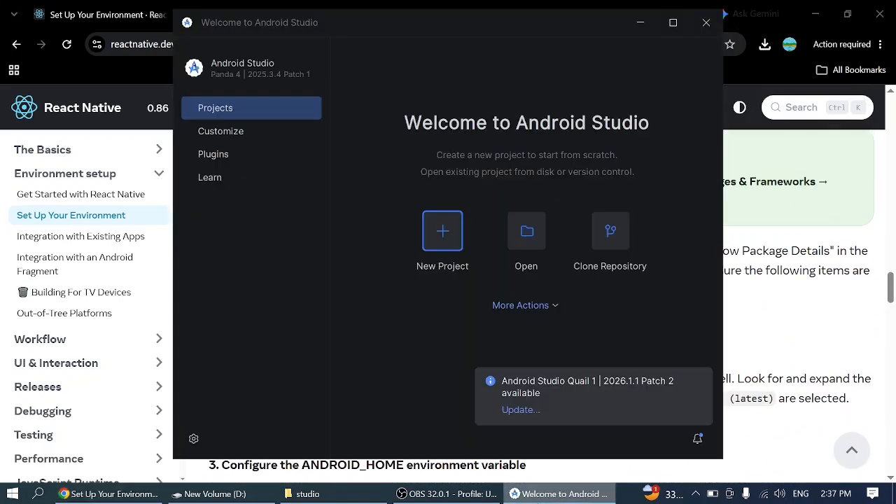
pyautogui.click(534, 308)
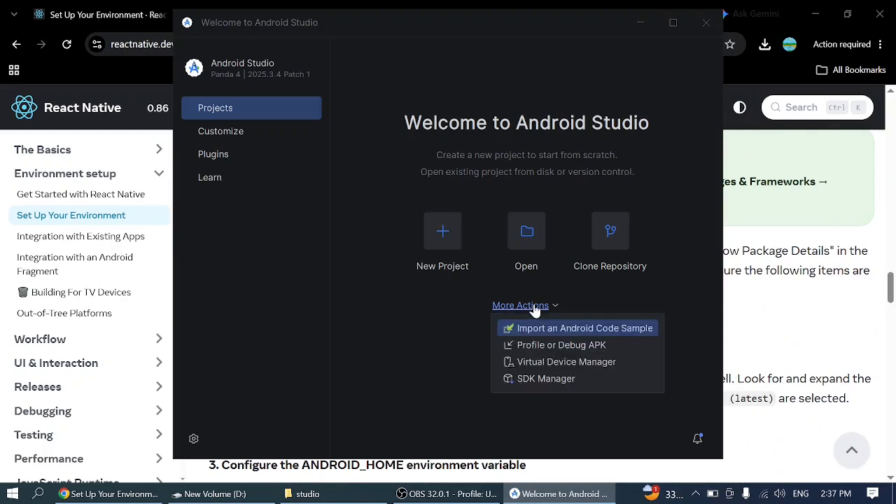
pyautogui.click(565, 379)
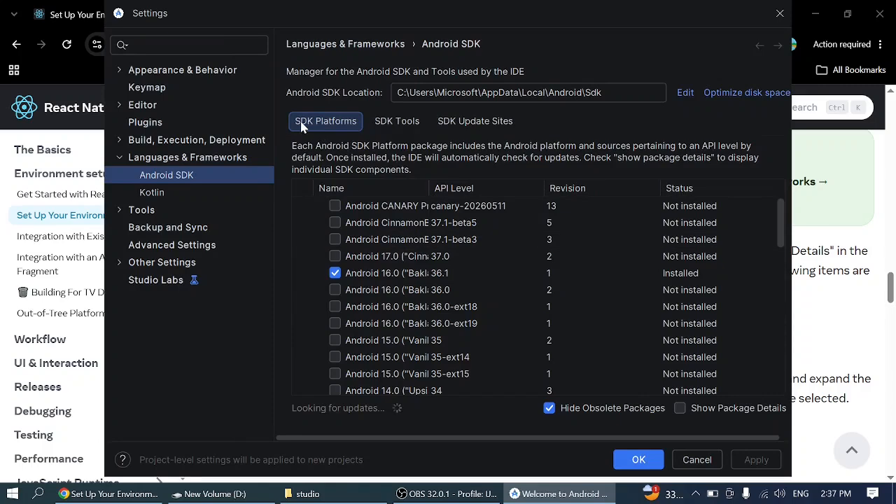
pyautogui.click(680, 410)
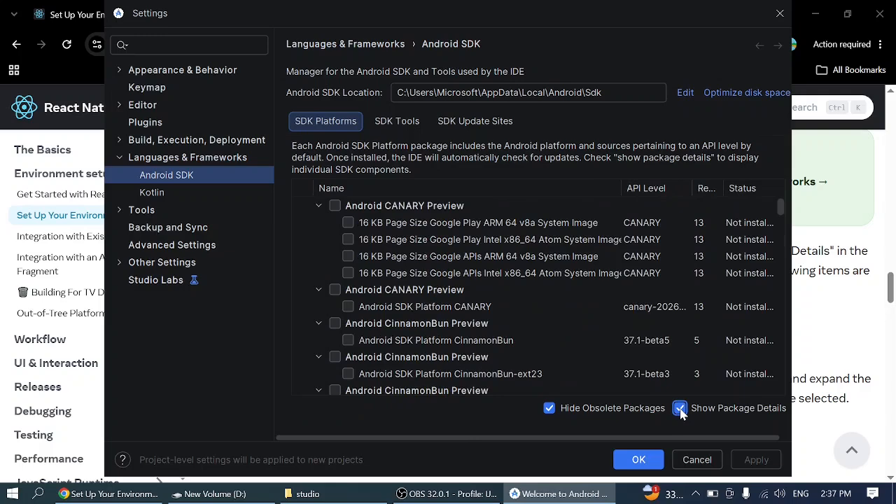
# - Switch to Chrome and check which Android version entry and packages the guide requires among the SDK platforms
pyautogui.click(112, 494)
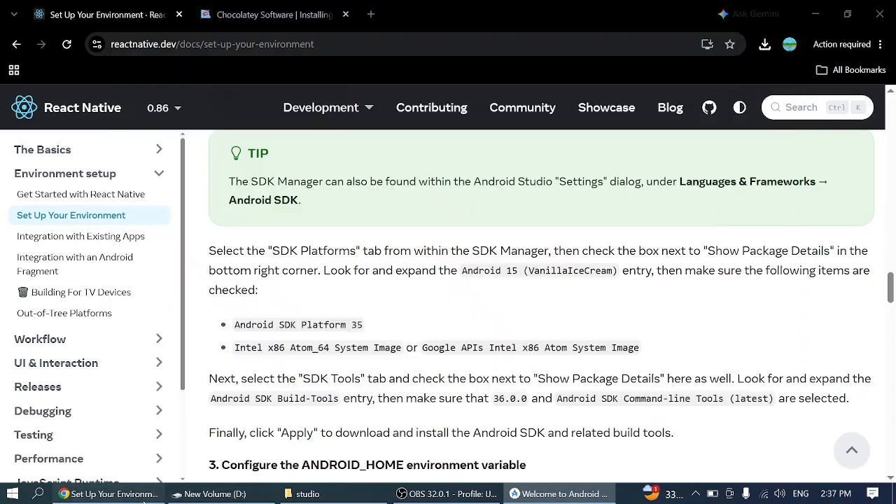
pyautogui.scroll(1, 384, 327)
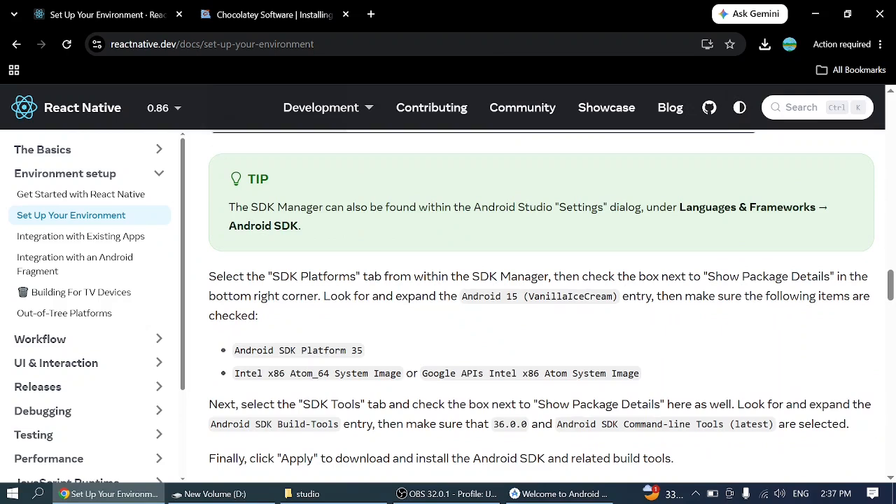
pyautogui.moveTo(467, 296); pyautogui.dragTo(613, 296)
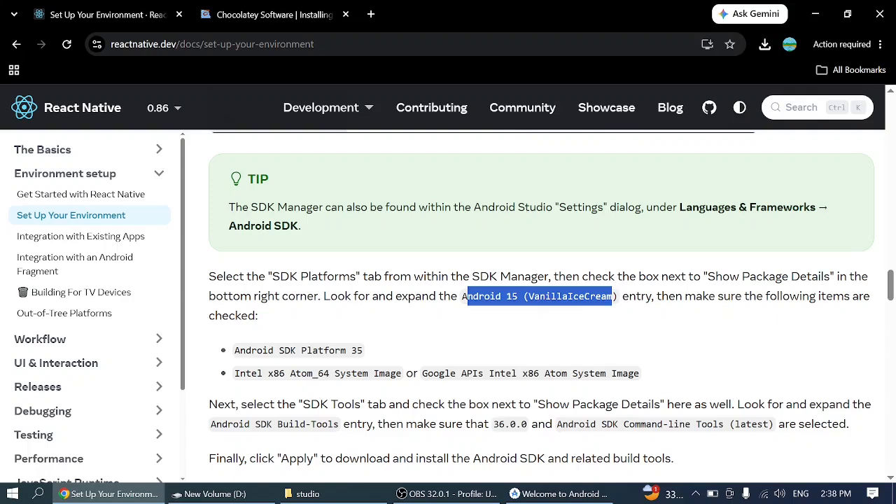
pyautogui.click(613, 296)
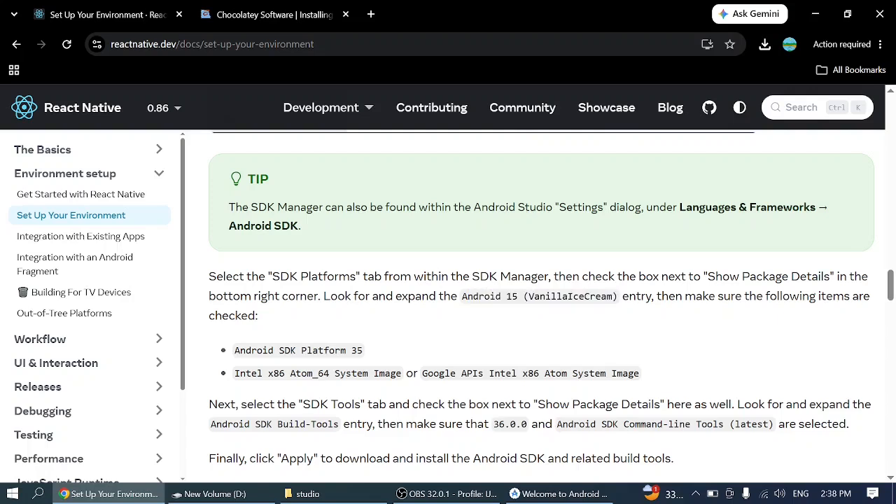
pyautogui.moveTo(614, 296); pyautogui.dragTo(527, 301)
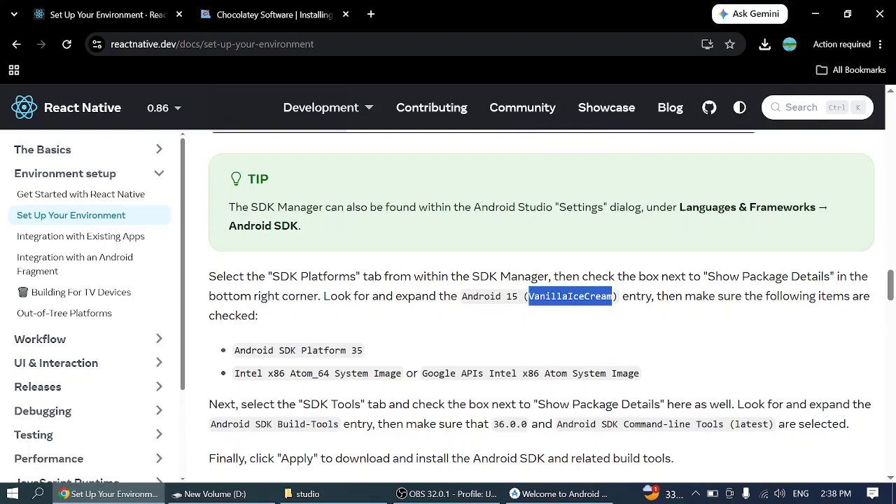
# - Check which Android version entry and SDK platform package the React Native guide names
pyautogui.click(530, 298)
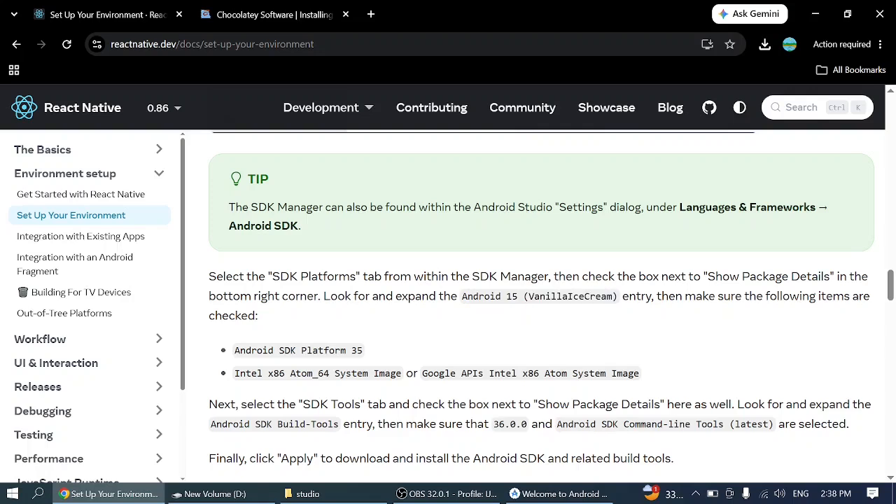
pyautogui.moveTo(462, 298); pyautogui.dragTo(573, 298)
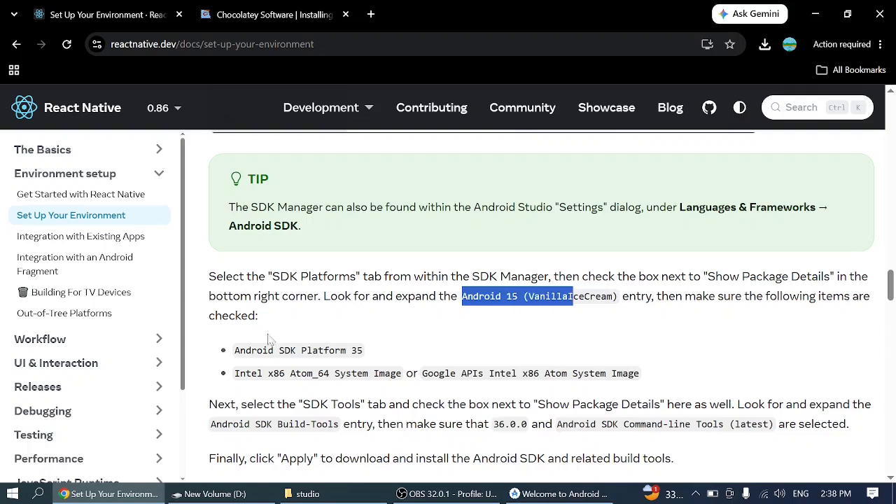
pyautogui.moveTo(236, 351); pyautogui.dragTo(370, 357)
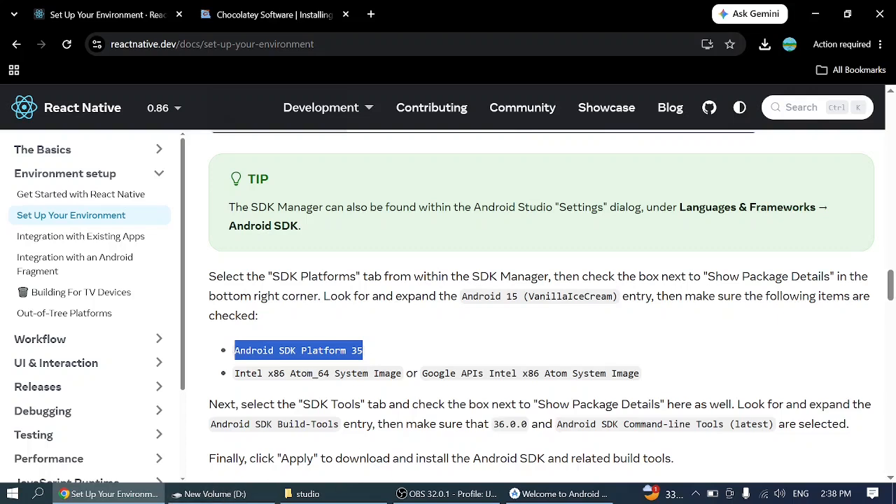
# - Switch to Android Studio and find the Android 15.0 ("VanillaIceCream") packages among the SDK platforms
pyautogui.click(560, 494)
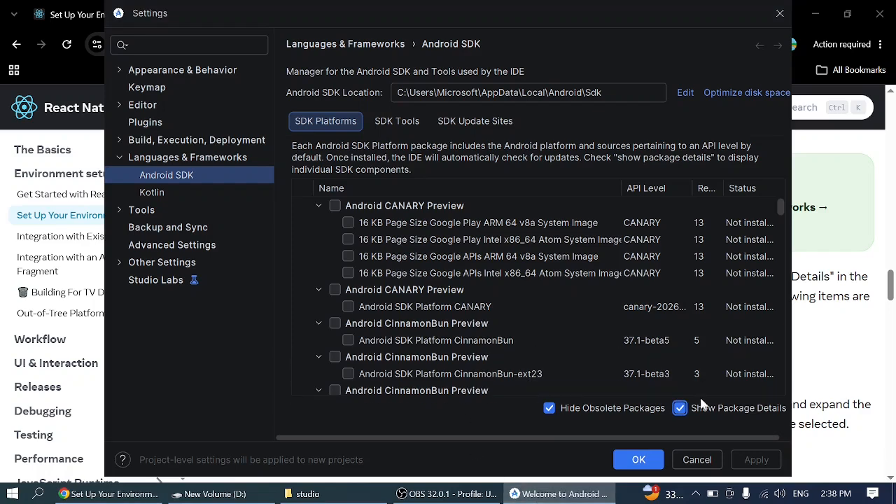
pyautogui.scroll(-3, 425, 285)
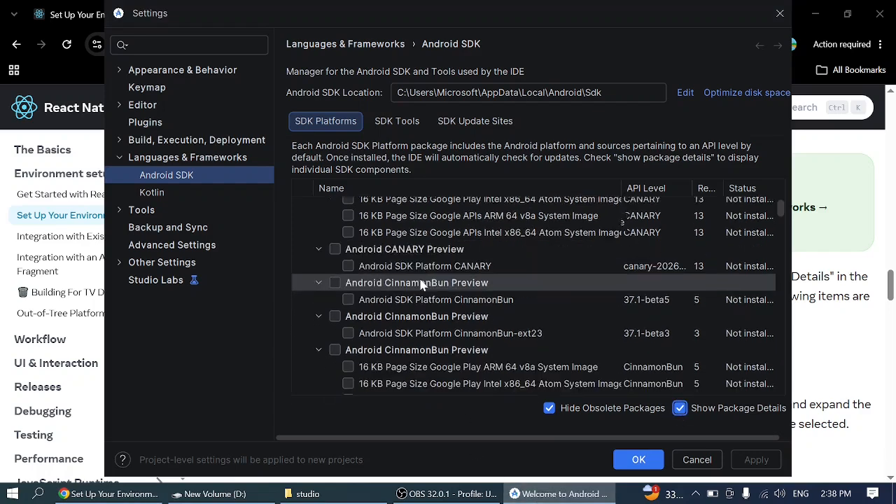
pyautogui.scroll(-5, 422, 284)
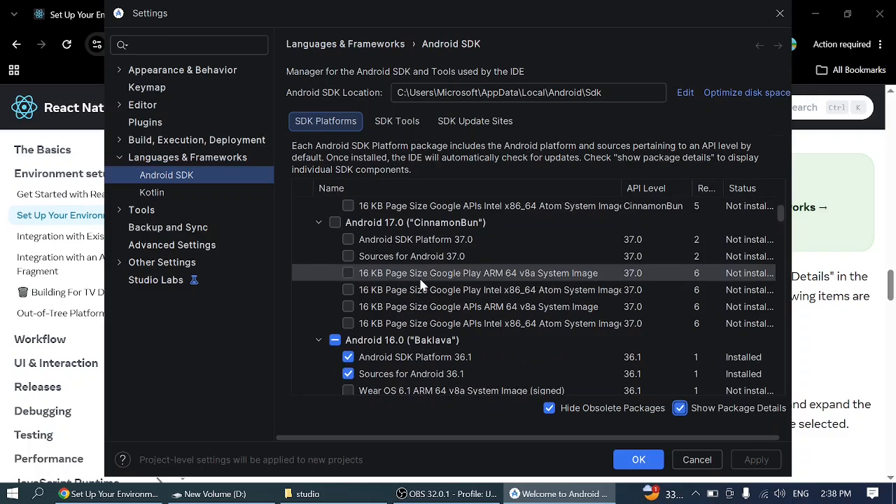
pyautogui.scroll(7, 422, 284)
pyautogui.scroll(2, 423, 283)
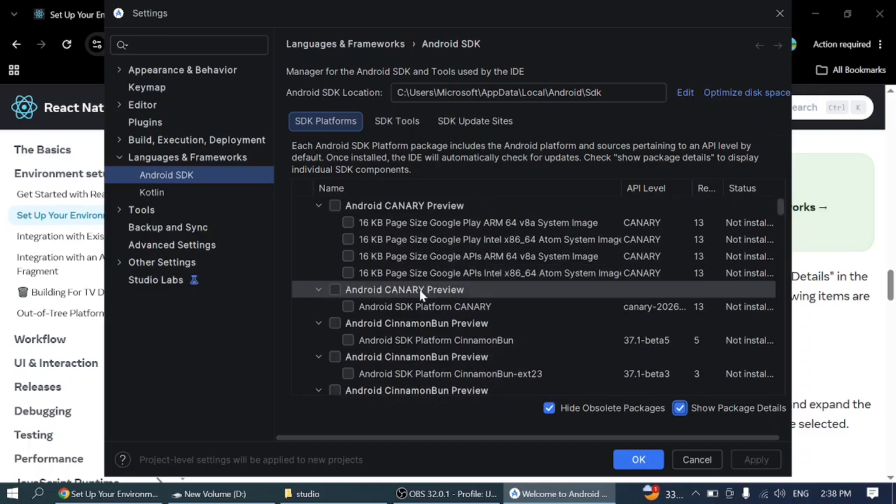
pyautogui.scroll(-3, 460, 294)
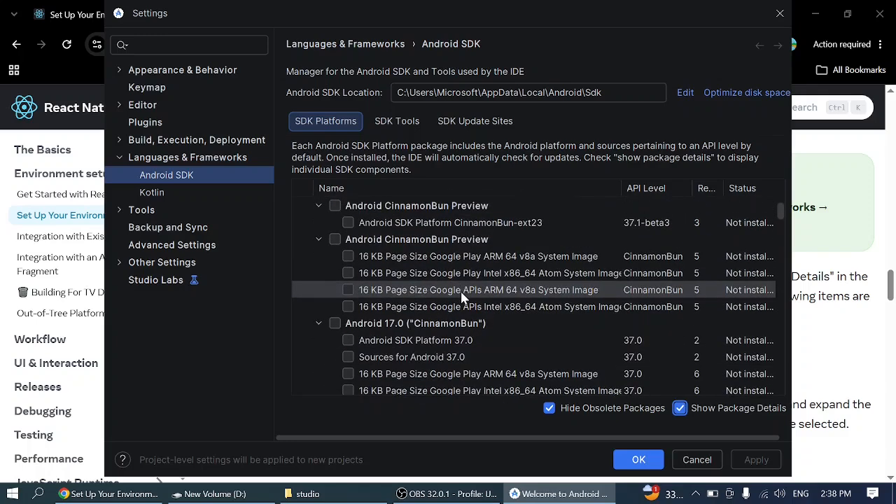
pyautogui.scroll(-5, 466, 325)
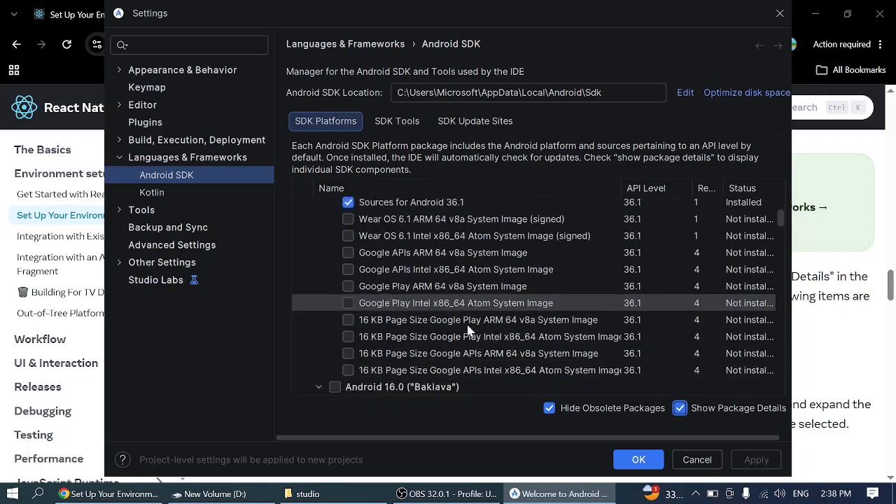
pyautogui.scroll(1, 468, 331)
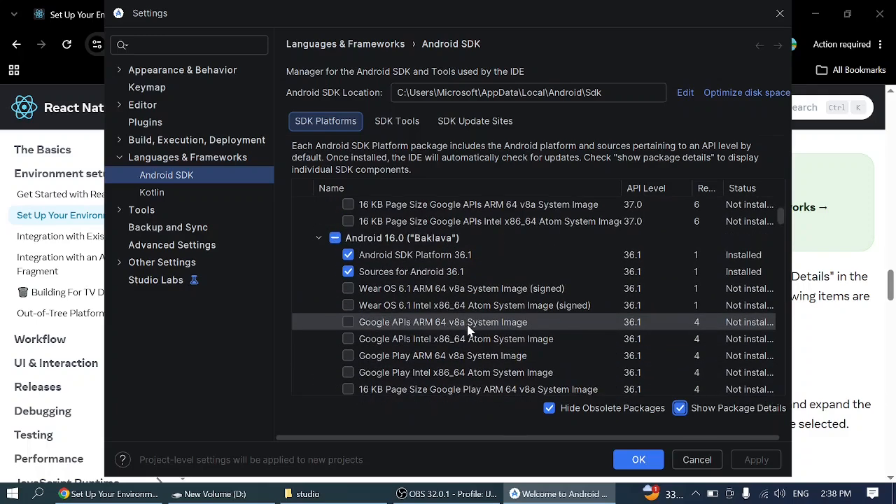
pyautogui.scroll(-1, 468, 330)
pyautogui.scroll(-8, 468, 330)
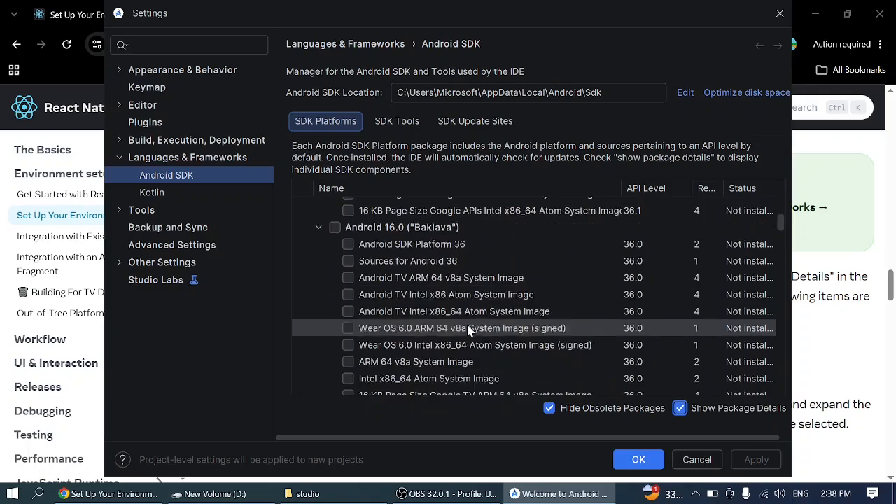
pyautogui.scroll(-5, 468, 331)
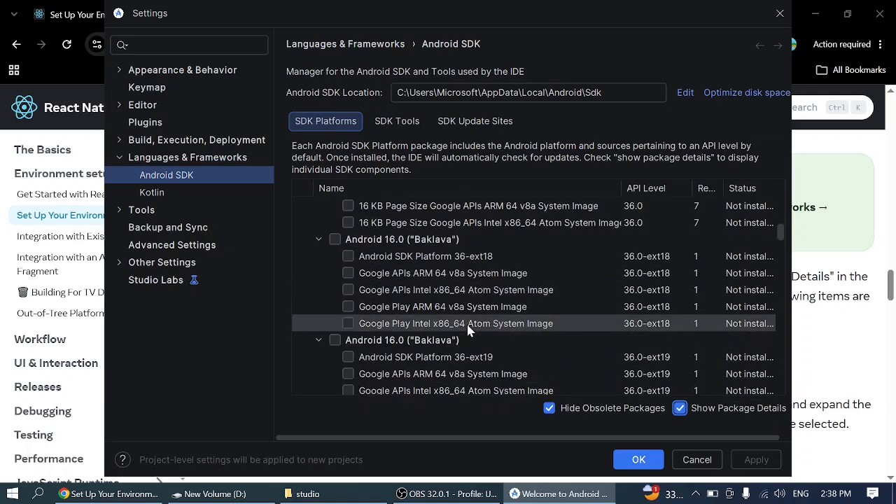
pyautogui.scroll(-6, 468, 330)
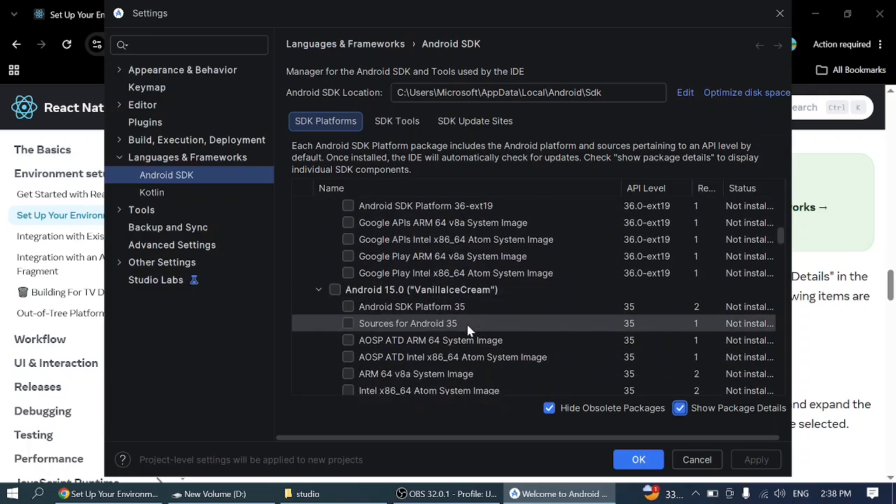
pyautogui.scroll(-3, 468, 331)
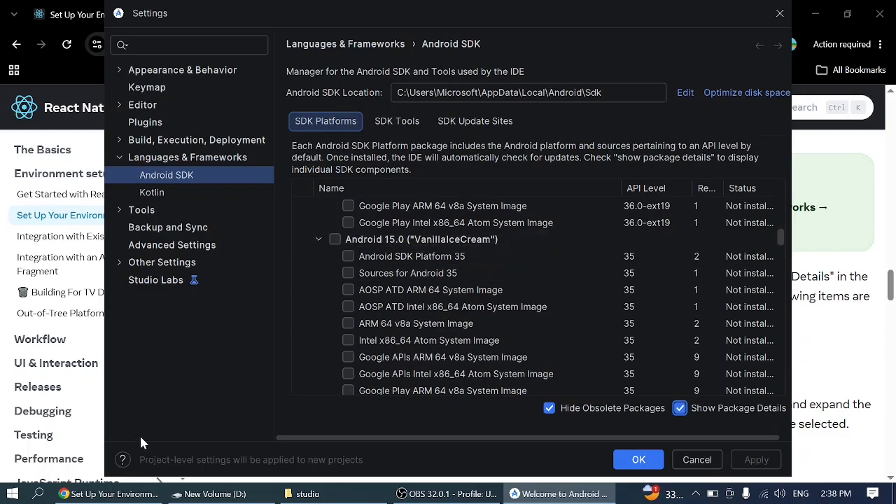
# - Recheck the guide in Chrome and, back in Android Studio, select Android SDK Platform 35 and Intel x86_64 Atom System Image under Android 15.0
pyautogui.click(112, 494)
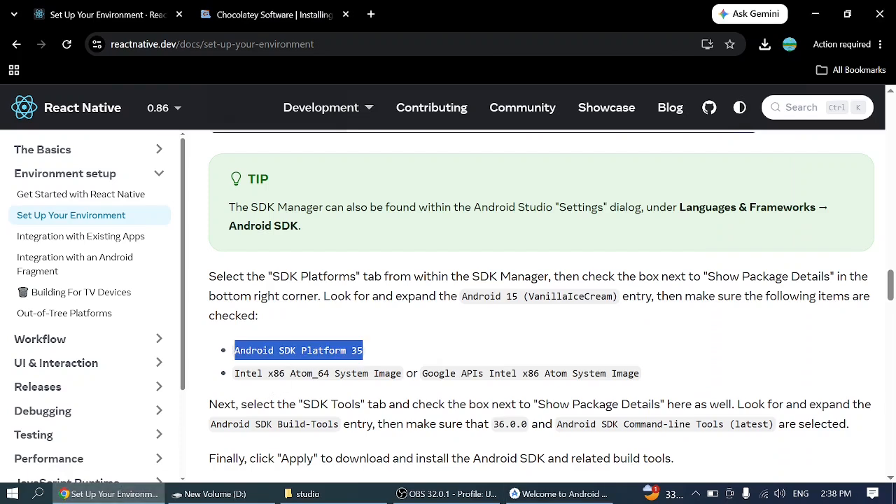
pyautogui.click(371, 352)
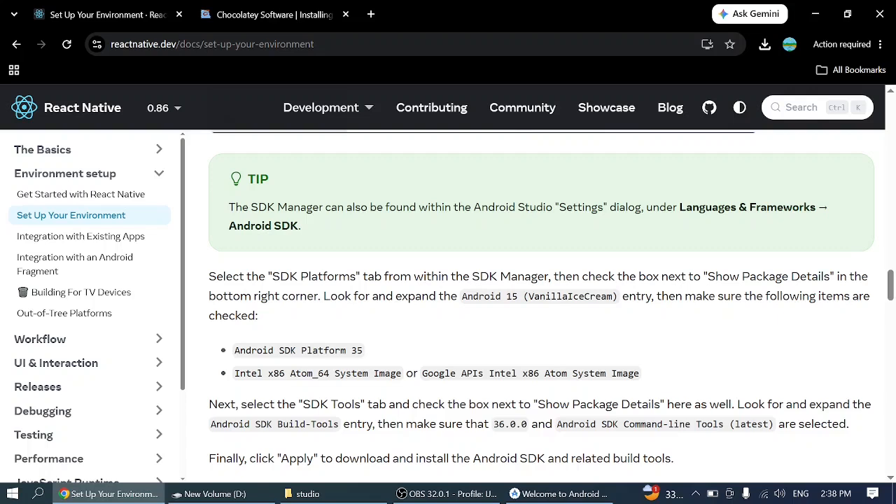
pyautogui.click(210, 494)
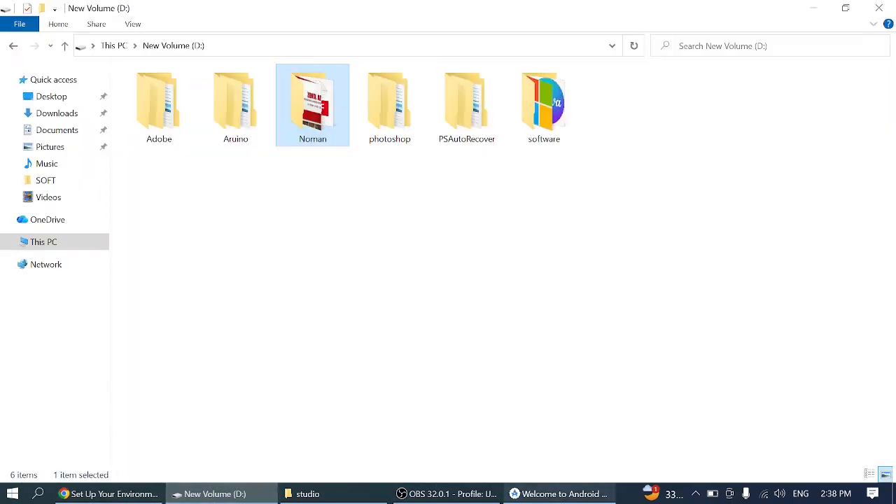
pyautogui.click(539, 493)
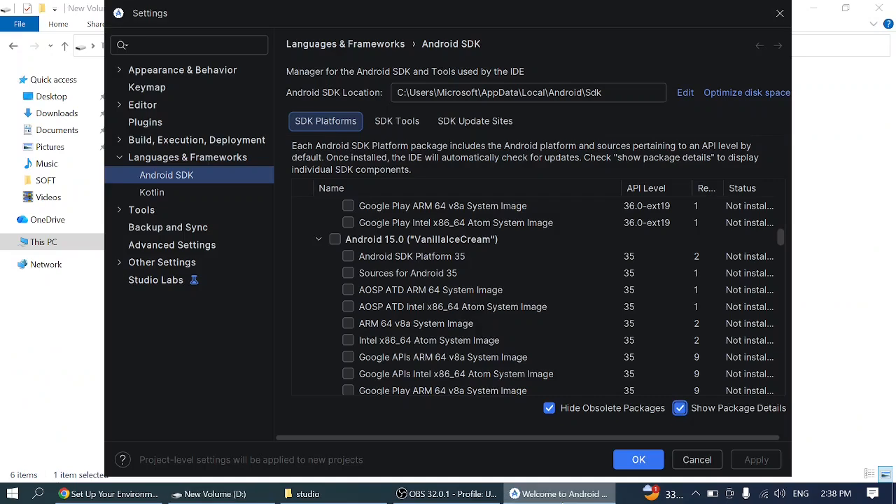
pyautogui.click(348, 257)
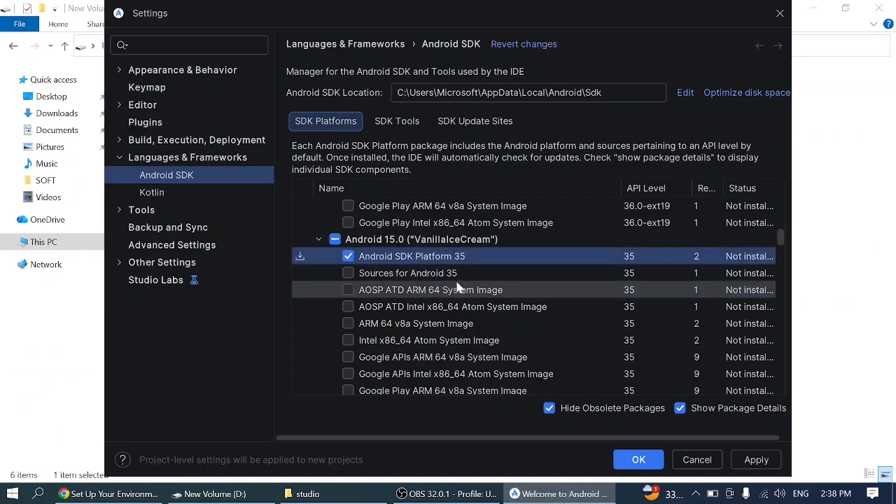
pyautogui.click(348, 340)
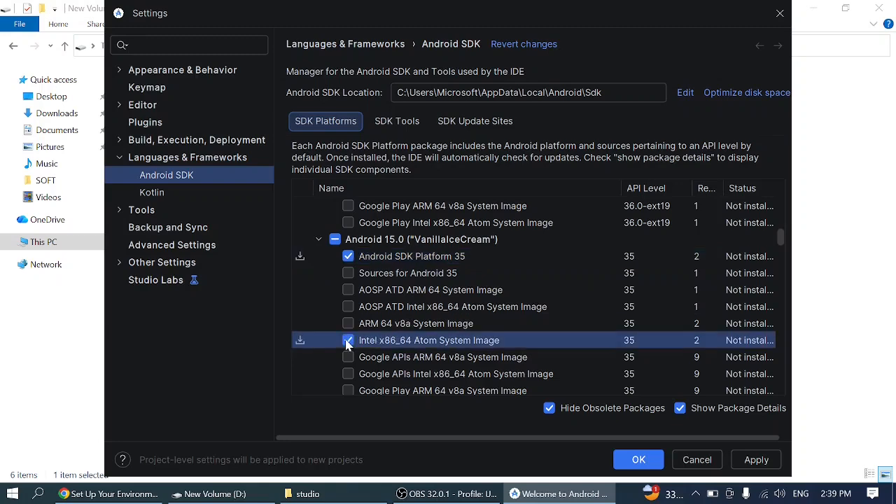
# - Compare the system image requirement in Chrome and also select Google APIs Intel x86_64 Atom System Image under Android 15.0 in Android Studio
pyautogui.click(134, 496)
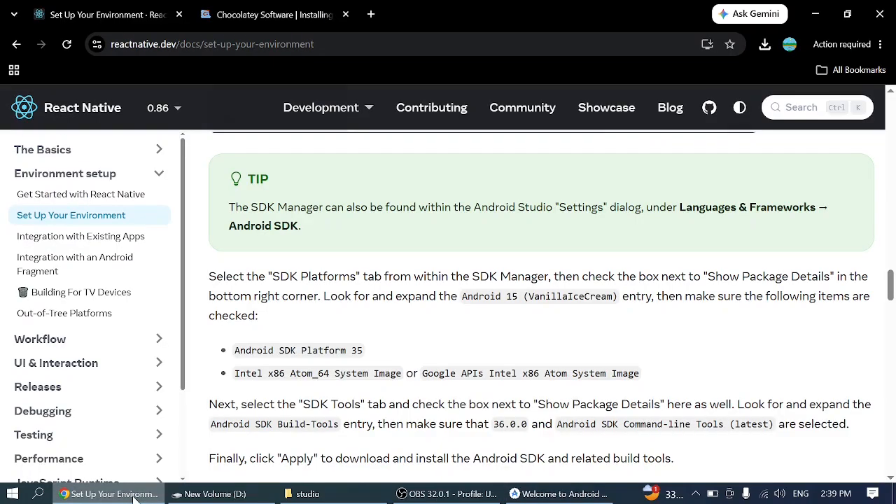
pyautogui.click(135, 497)
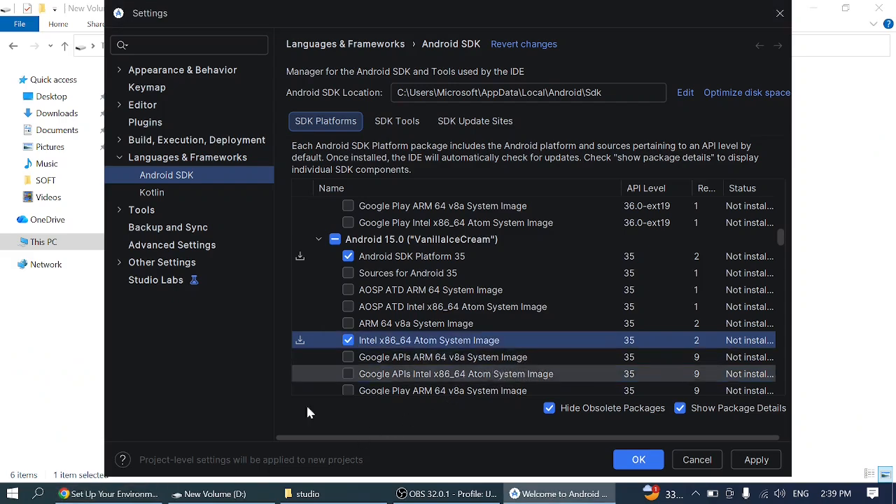
pyautogui.click(108, 497)
pyautogui.click(110, 496)
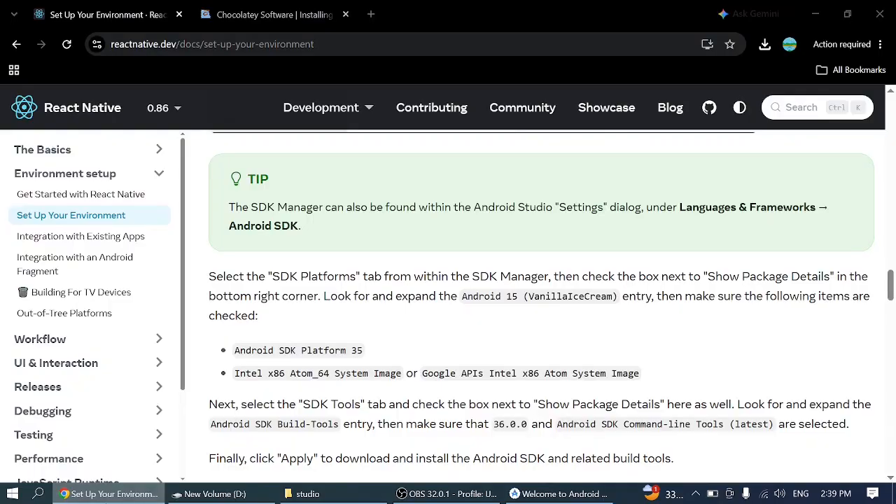
pyautogui.click(346, 374)
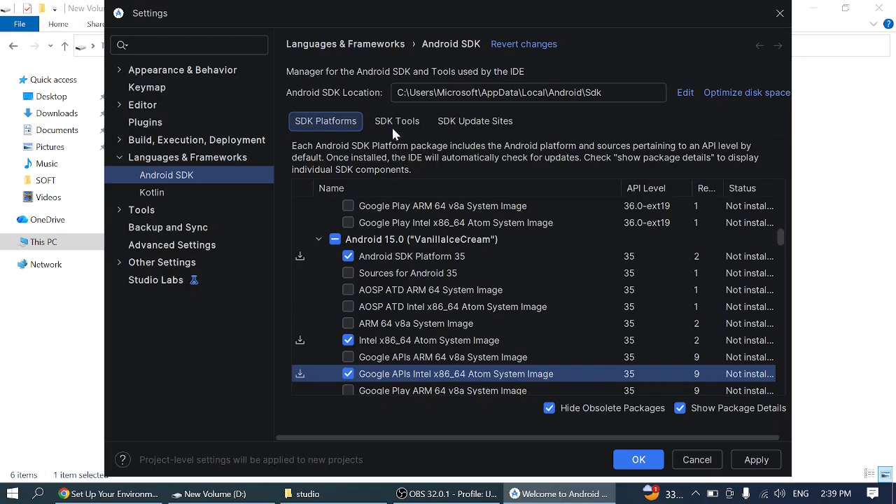
# - Switch to Chrome and read the guide's instructions for the SDK Tools packages
pyautogui.click(119, 494)
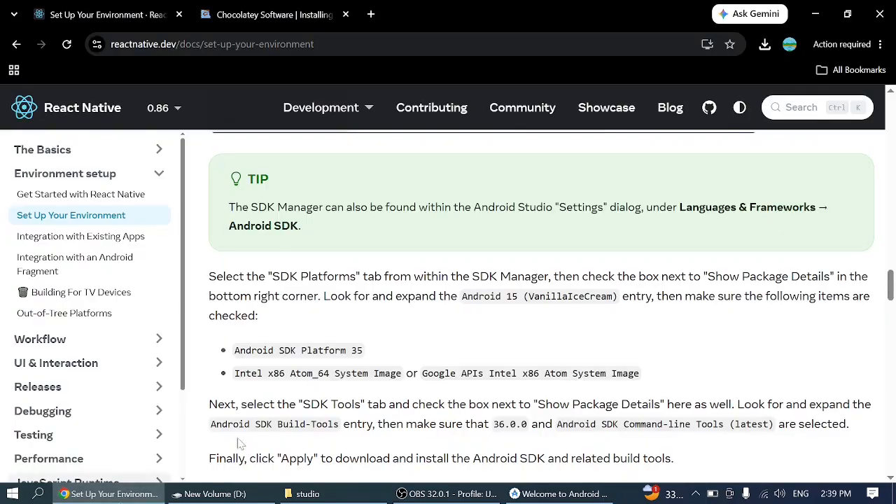
pyautogui.scroll(-2, 392, 366)
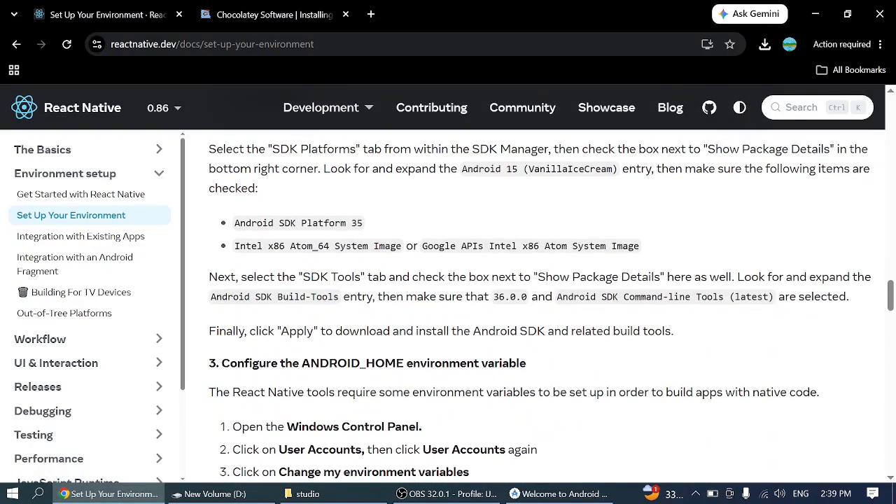
pyautogui.moveTo(303, 277); pyautogui.dragTo(364, 277)
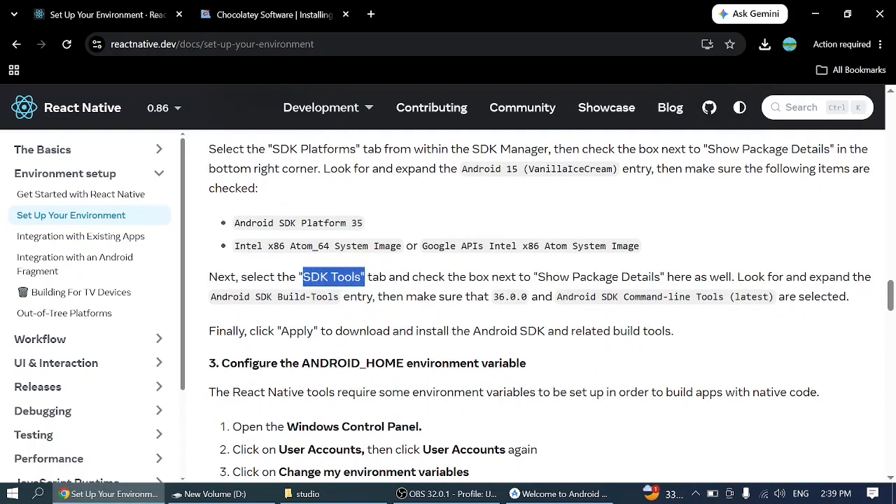
pyautogui.moveTo(539, 277); pyautogui.dragTo(661, 277)
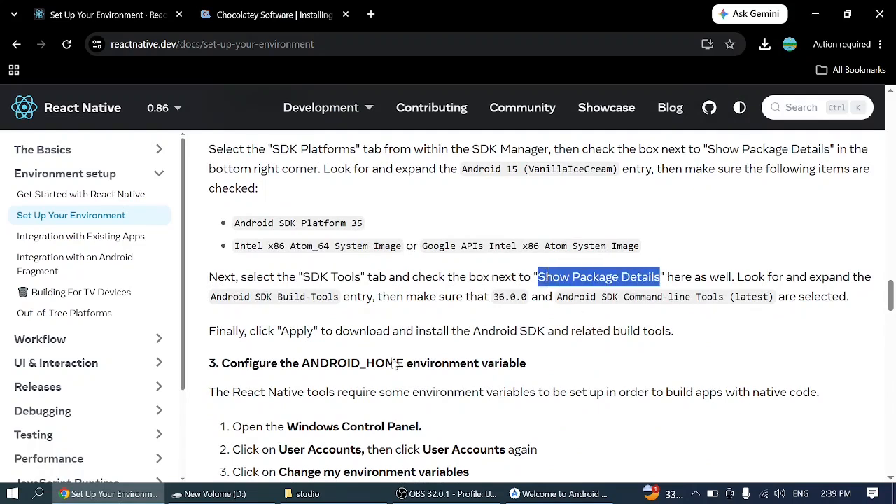
# - Switch to Android Studio and show package details for the SDK Tools
pyautogui.click(175, 490)
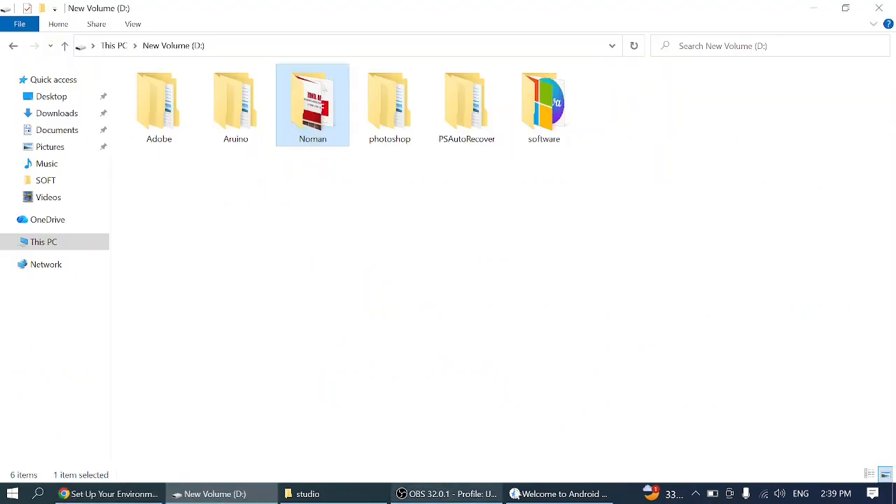
pyautogui.click(532, 494)
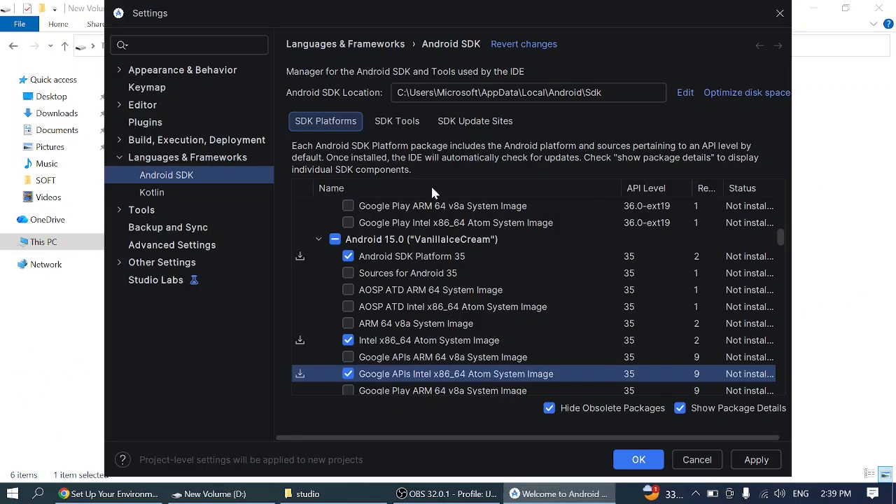
pyautogui.click(396, 121)
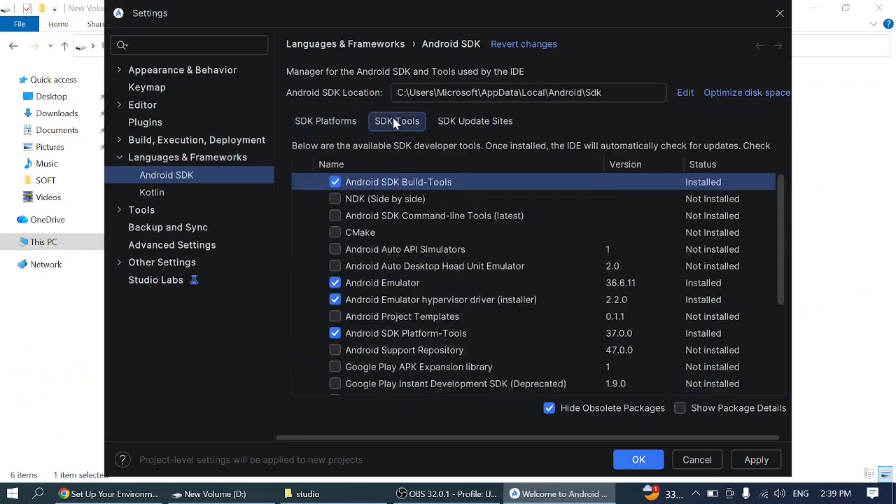
pyautogui.click(681, 408)
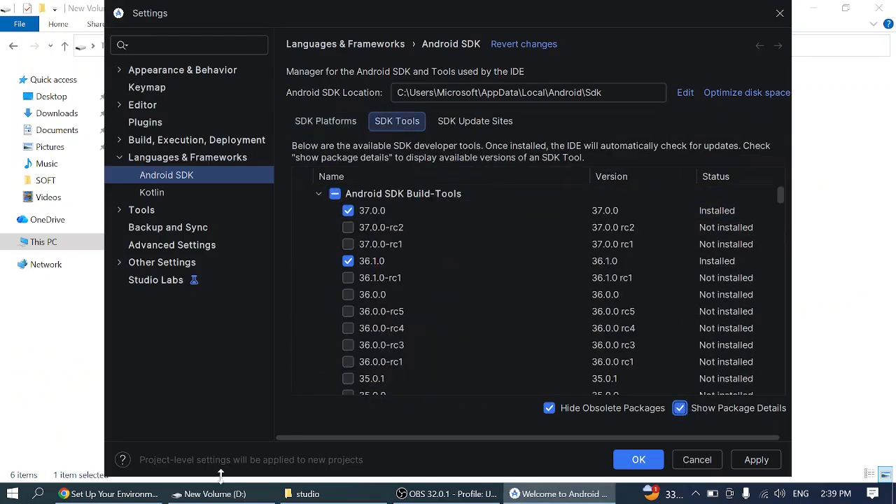
# - Switch to Chrome and check which Android SDK Build-Tools version and command-line tools package the guide requires
pyautogui.click(140, 495)
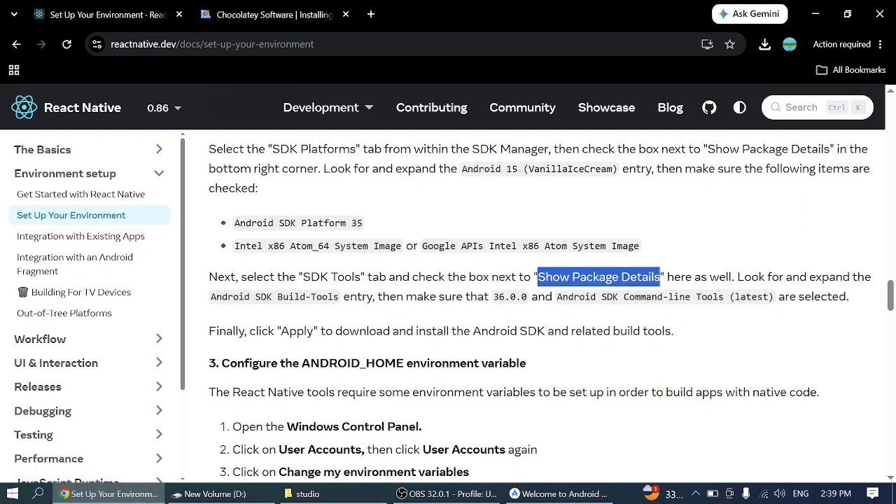
pyautogui.moveTo(494, 297); pyautogui.dragTo(538, 297)
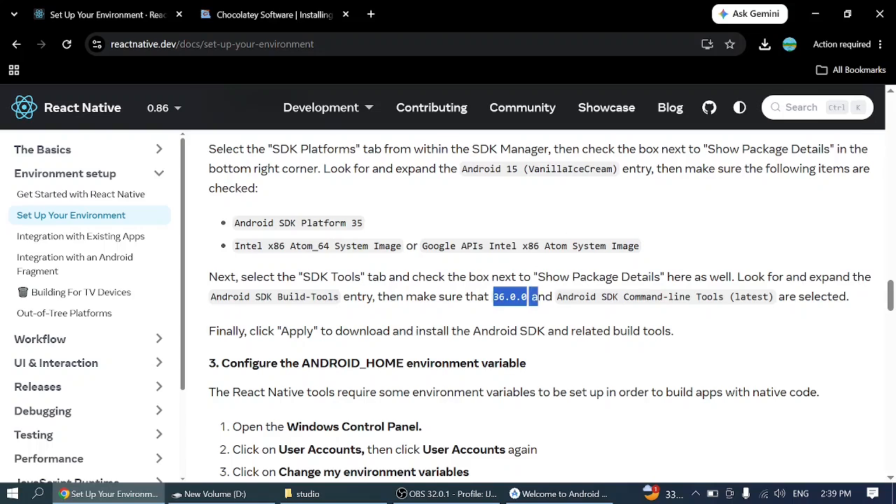
pyautogui.moveTo(562, 297); pyautogui.dragTo(746, 297)
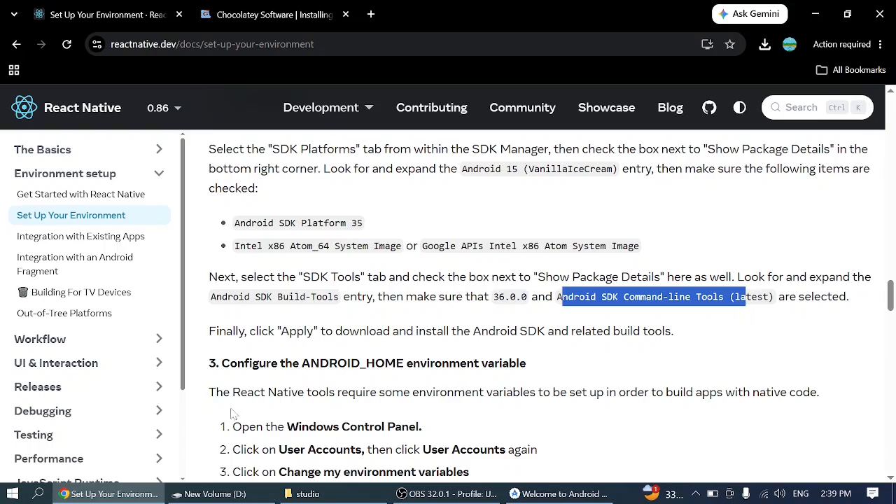
# - Switch to Android Studio and select Build-Tools 36.0.0 and Android SDK Command-line Tools (latest) for installation
pyautogui.click(551, 496)
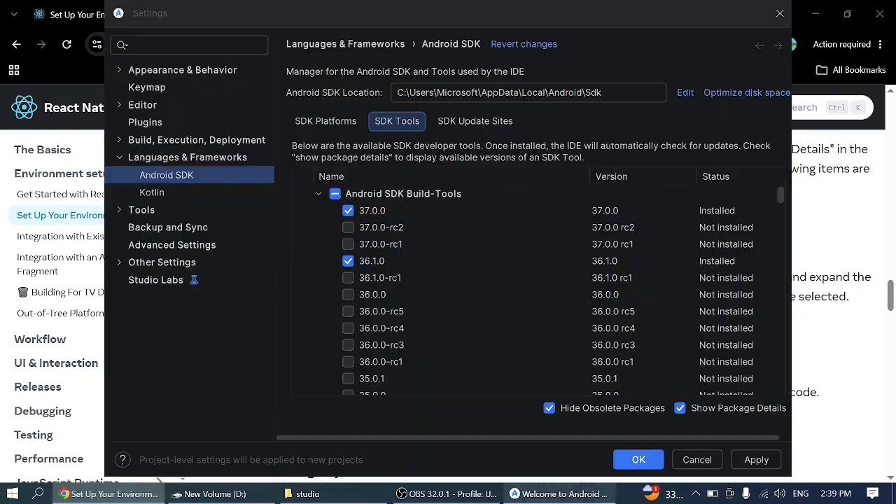
pyautogui.click(347, 295)
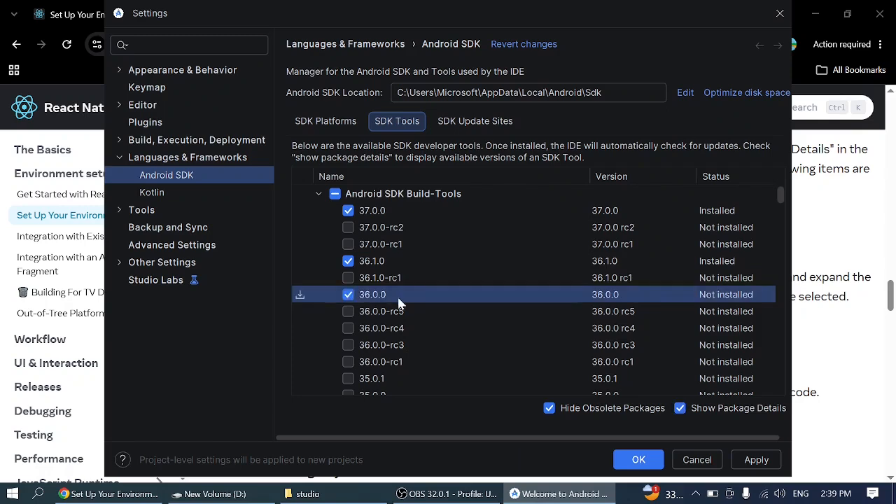
pyautogui.scroll(-7, 398, 302)
pyautogui.scroll(-20, 398, 302)
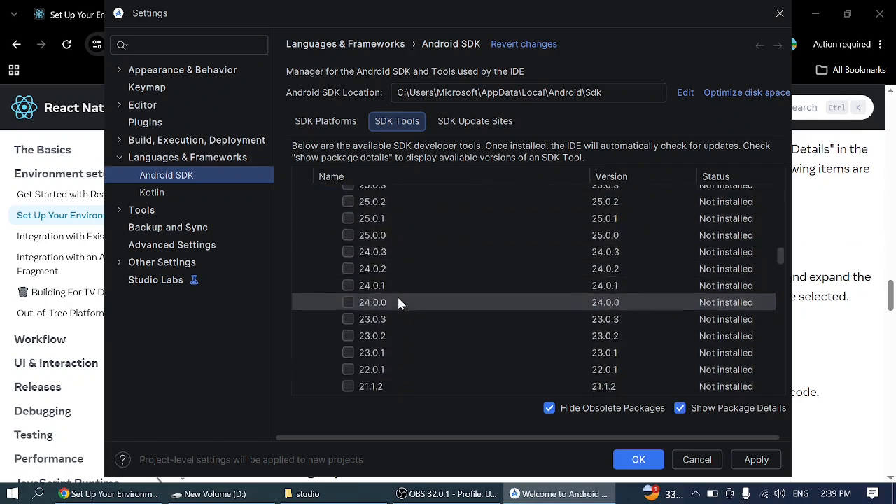
pyautogui.scroll(-10, 398, 302)
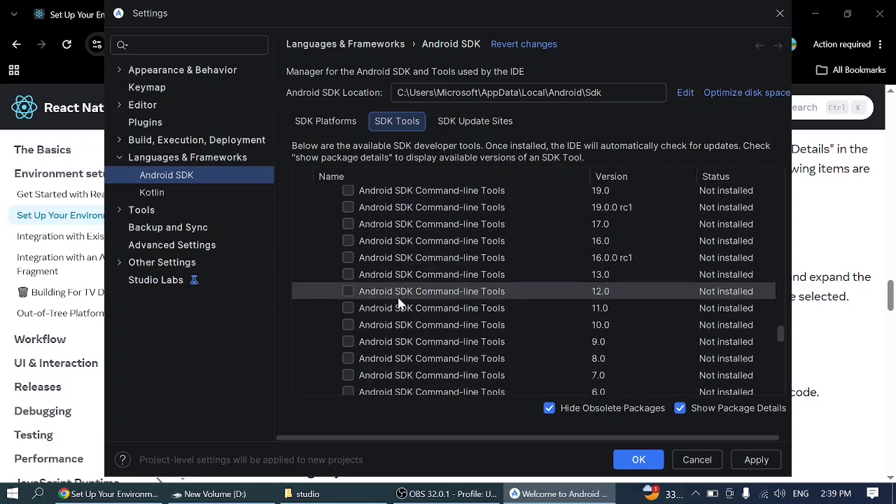
pyautogui.scroll(3, 398, 302)
pyautogui.scroll(3, 399, 302)
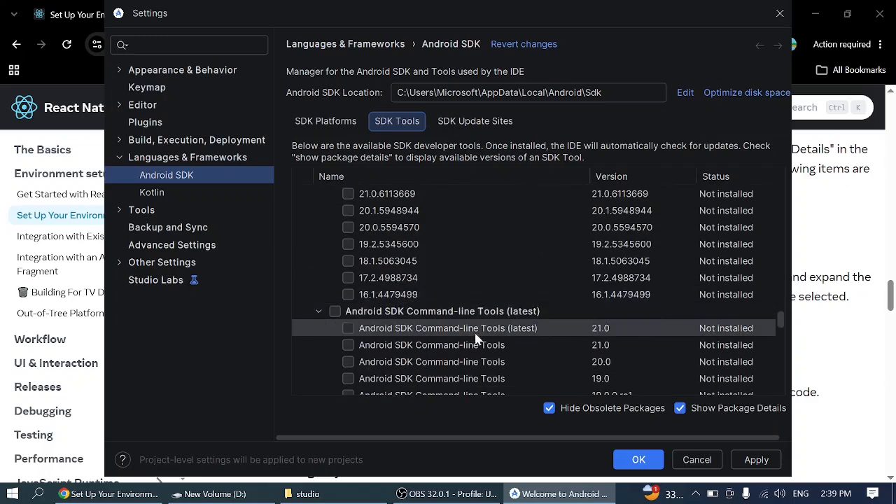
pyautogui.click(346, 327)
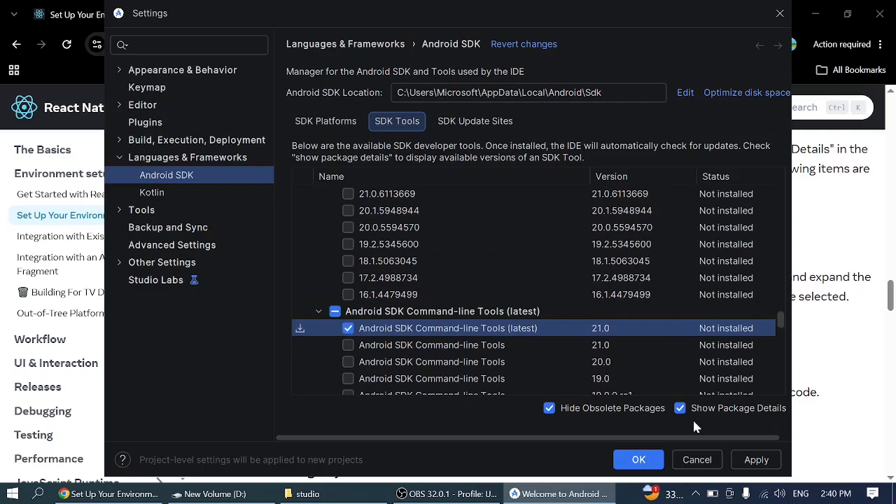
# - Apply the SDK changes, review the listed components and download size, and confirm the installation
pyautogui.click(757, 460)
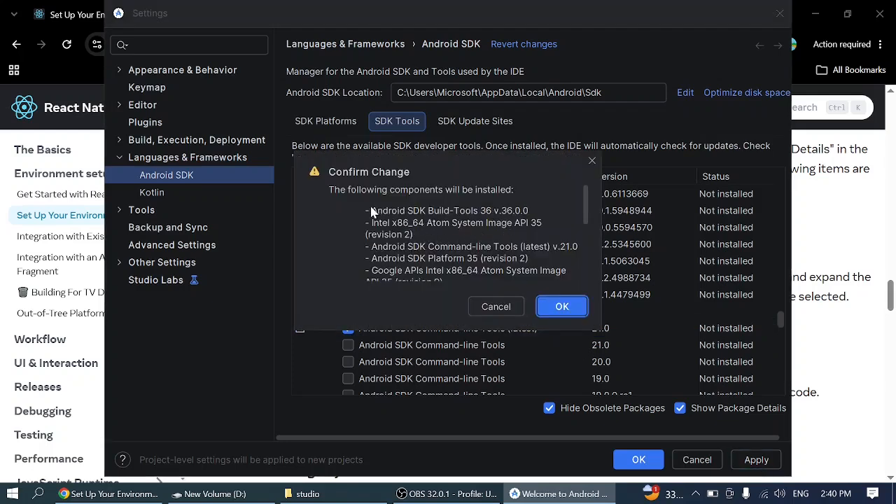
pyautogui.moveTo(372, 217); pyautogui.dragTo(527, 222)
pyautogui.moveTo(390, 223); pyautogui.dragTo(485, 233)
pyautogui.scroll(-3, 426, 245)
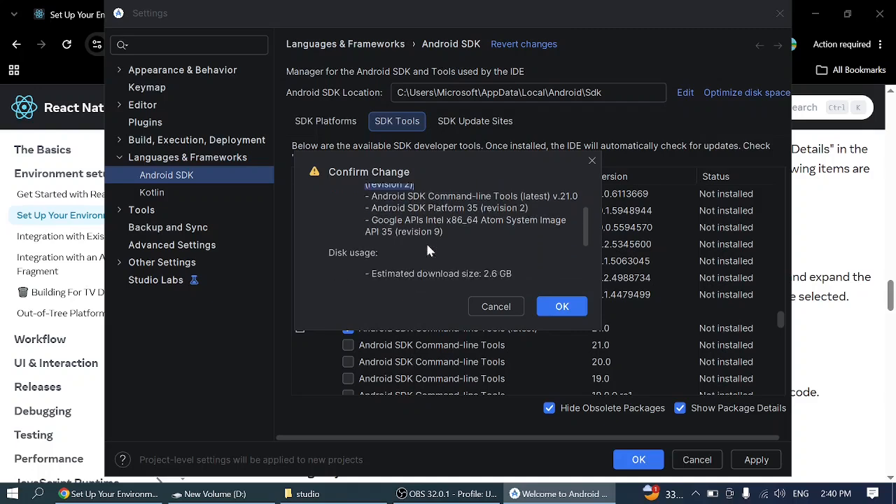
pyautogui.scroll(-2, 455, 280)
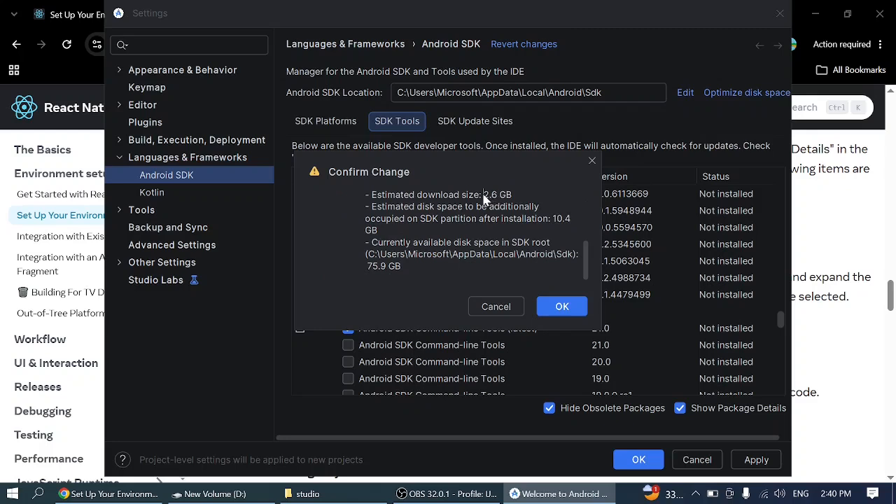
pyautogui.moveTo(483, 199); pyautogui.dragTo(518, 202)
pyautogui.click(562, 307)
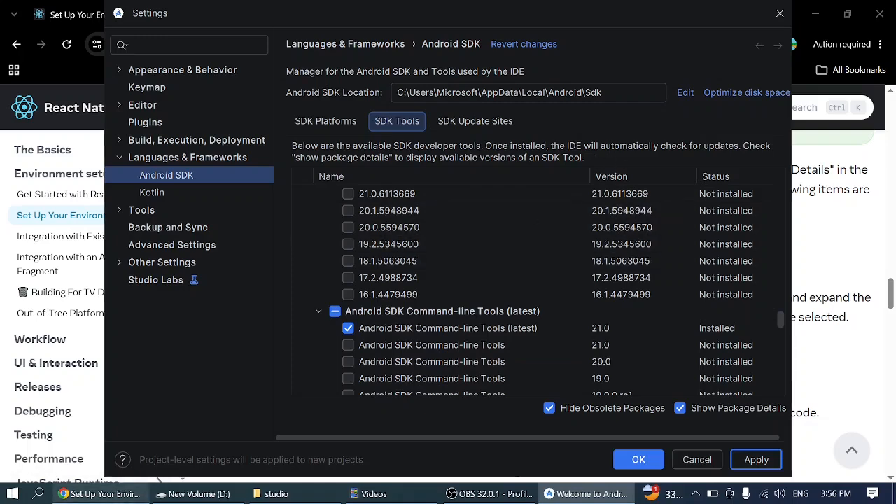
# - Switch to Chrome, recheck the SDK Tools instructions and find the guide's section on configuring the ANDROID_HOME environment variable
pyautogui.click(101, 494)
pyautogui.scroll(-2, 372, 304)
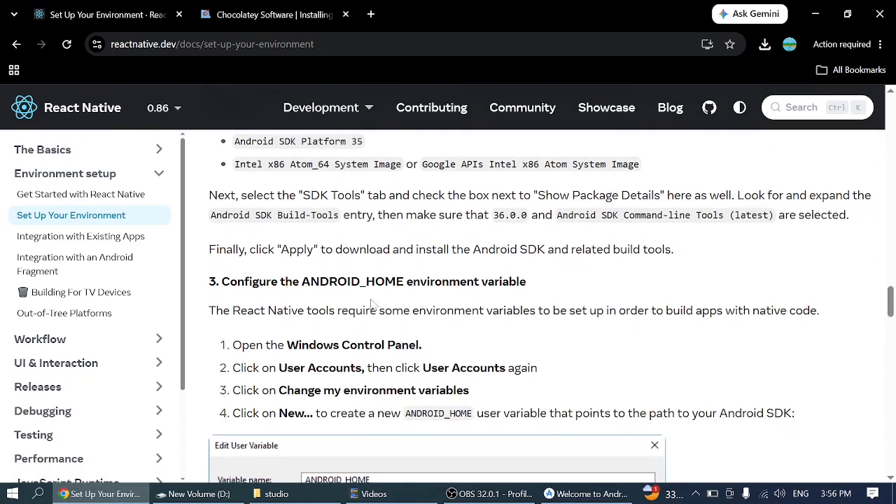
pyautogui.scroll(1, 372, 305)
pyautogui.moveTo(302, 258); pyautogui.dragTo(342, 278)
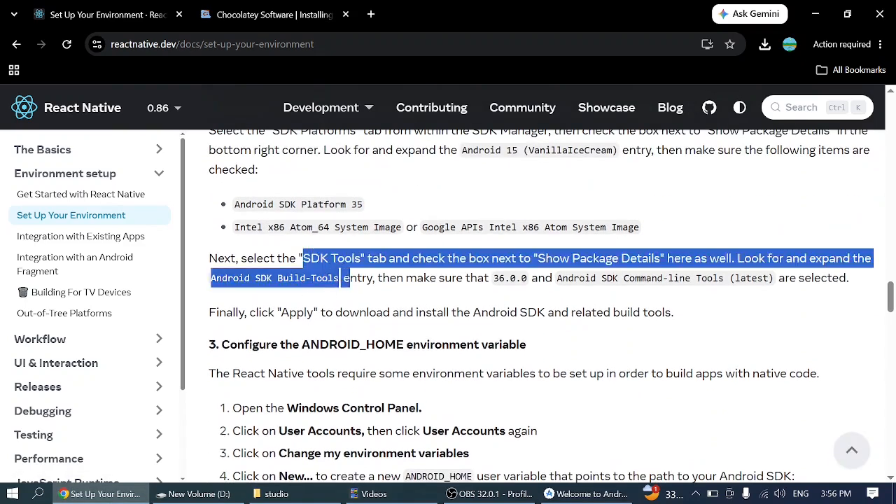
pyautogui.scroll(-2, 350, 278)
pyautogui.moveTo(221, 223); pyautogui.dragTo(530, 221)
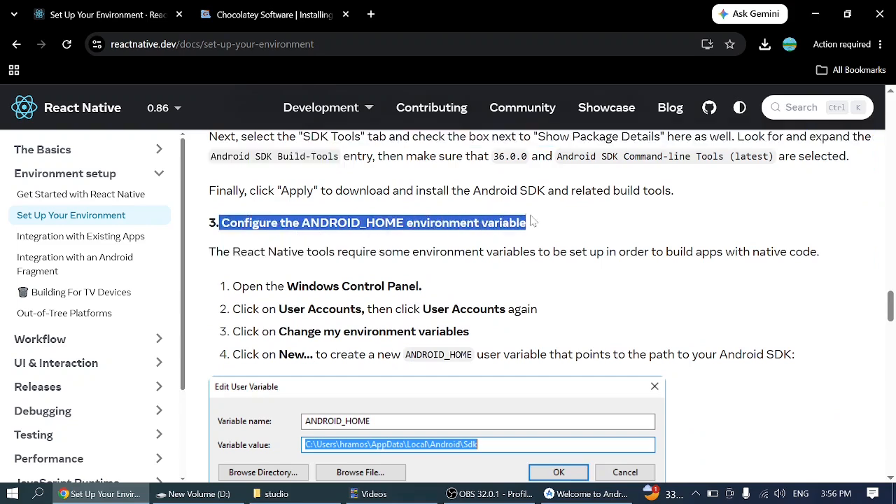
pyautogui.click(531, 221)
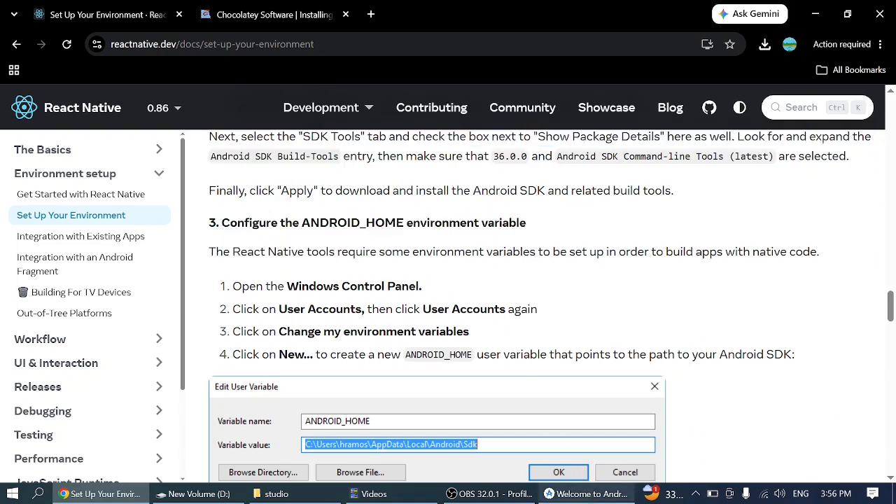
# - Look at the Android SDK settings in Android Studio, and return to Chrome to read the guide's Control Panel and ANDROID_HOME instructions
pyautogui.moveTo(588, 494)
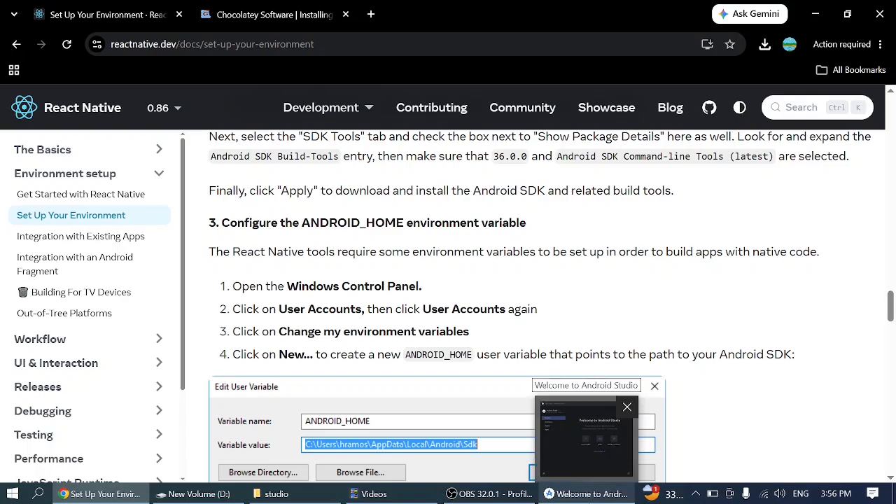
pyautogui.click(586, 438)
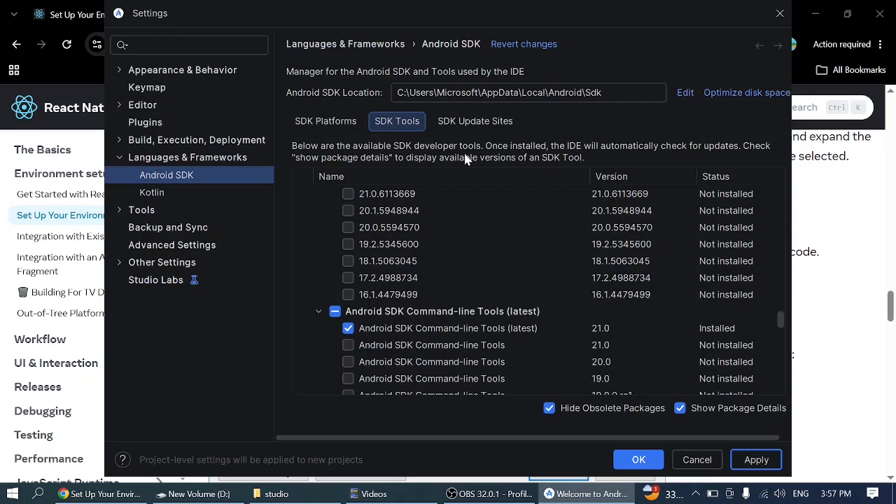
pyautogui.click(98, 493)
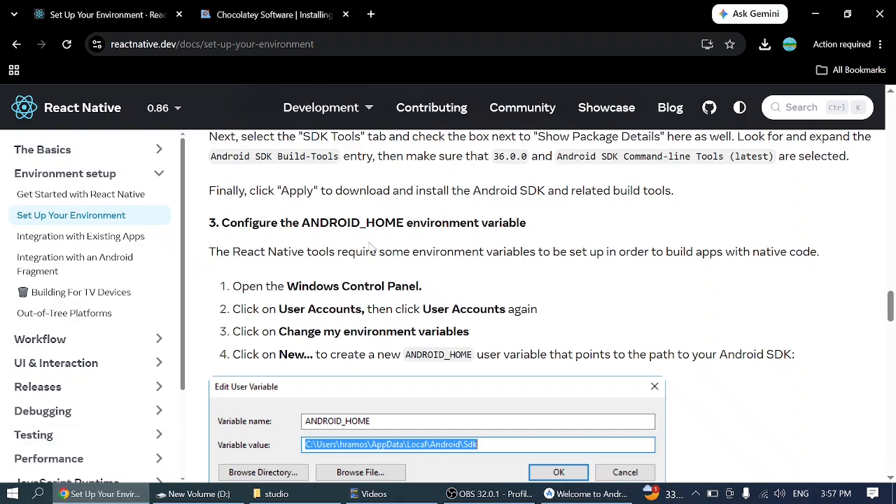
pyautogui.moveTo(233, 286); pyautogui.dragTo(365, 287)
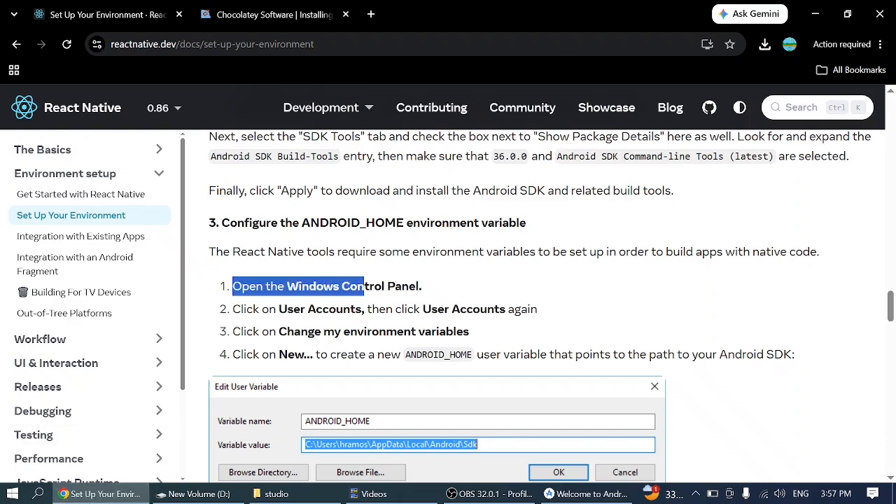
pyautogui.scroll(-1, 407, 387)
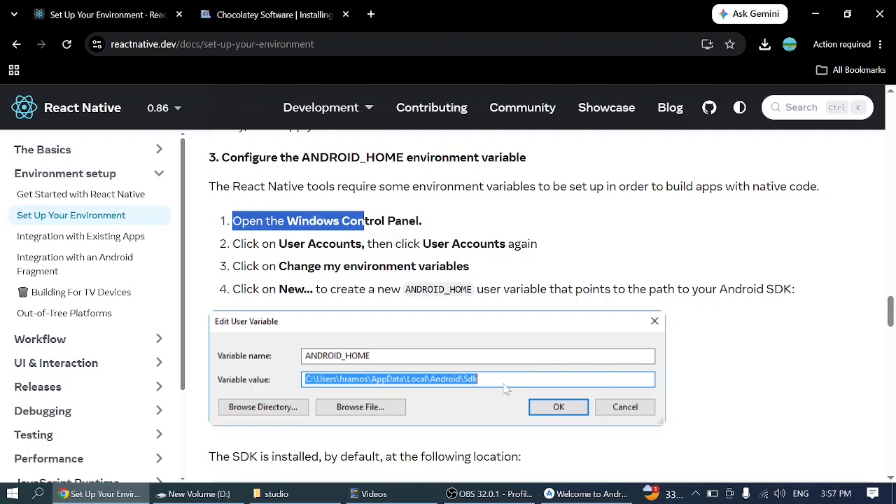
# - Switch to Android Studio and examine the full Android SDK Location path
pyautogui.click(588, 494)
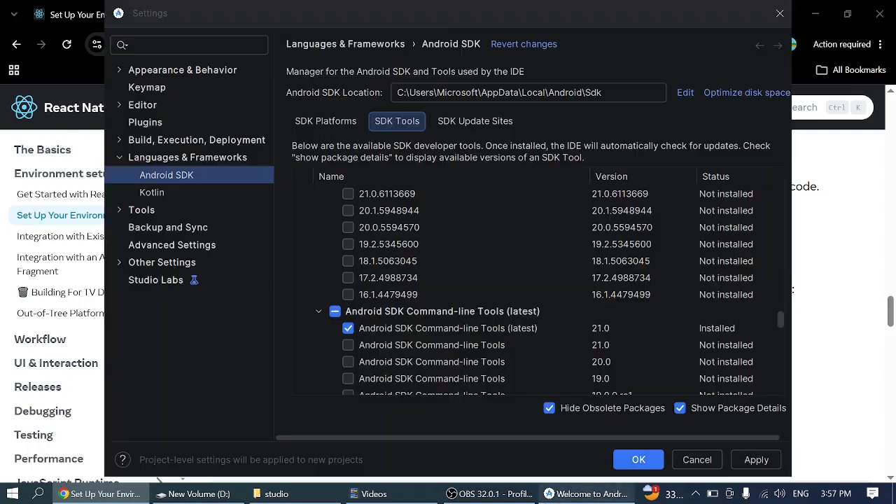
pyautogui.click(625, 96)
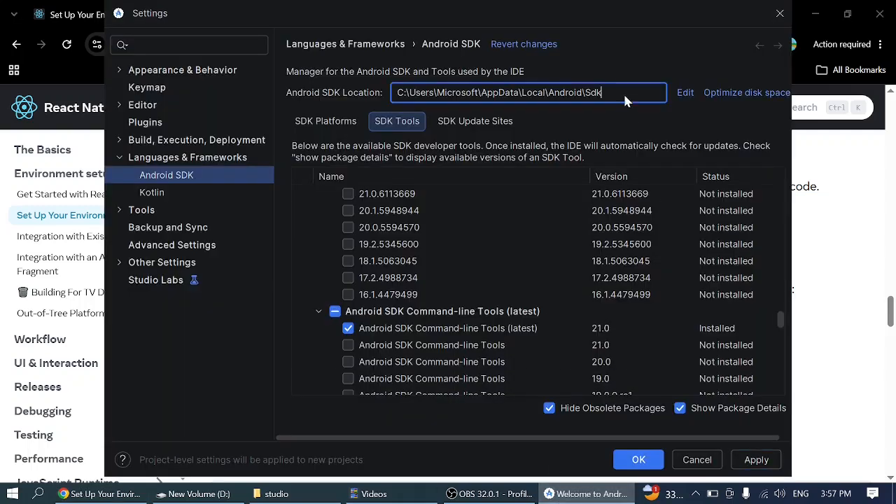
pyautogui.moveTo(625, 97); pyautogui.dragTo(395, 98)
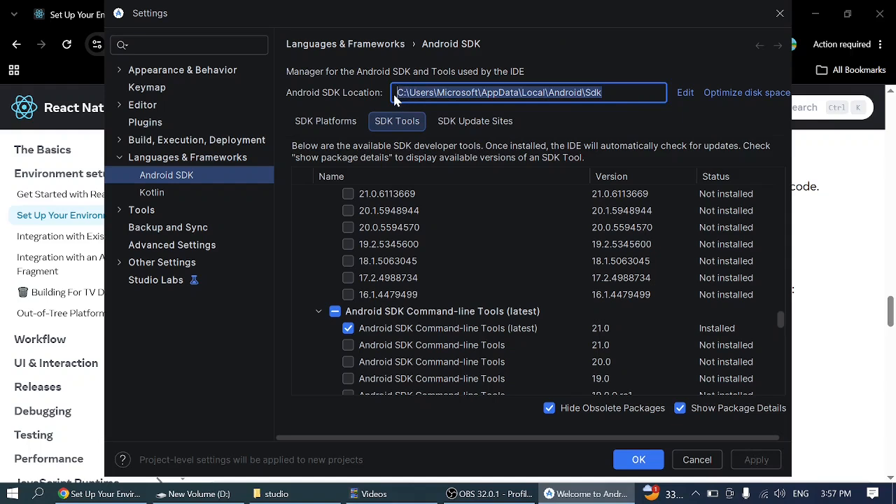
pyautogui.click(640, 95)
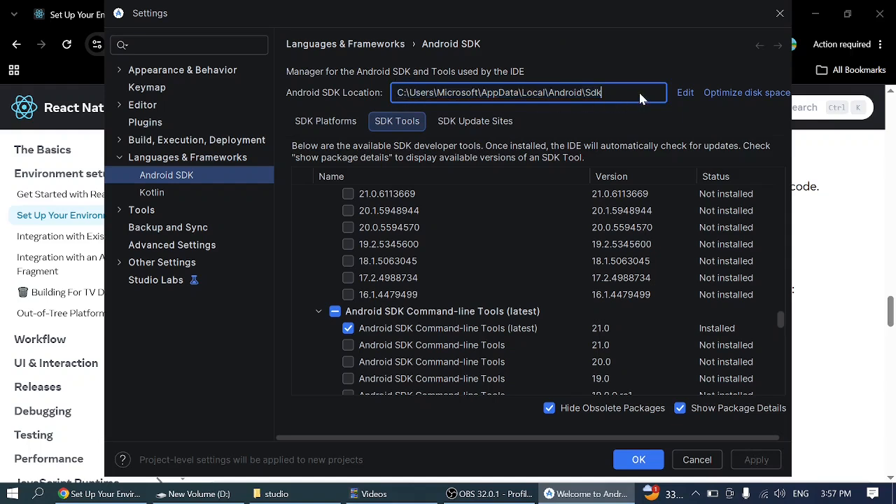
# - Minimize Chrome and open the user's environment variables from User Accounts in the Windows Control Panel
pyautogui.click(815, 13)
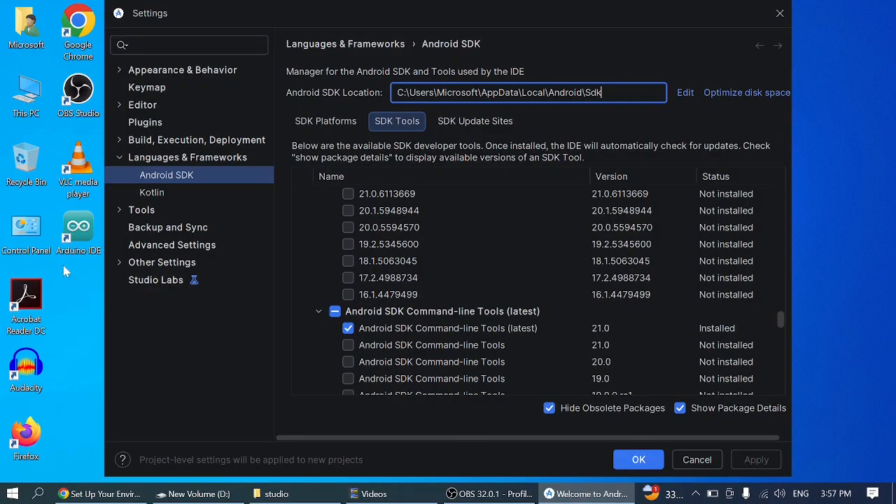
pyautogui.click(30, 244)
pyautogui.doubleClick(30, 244)
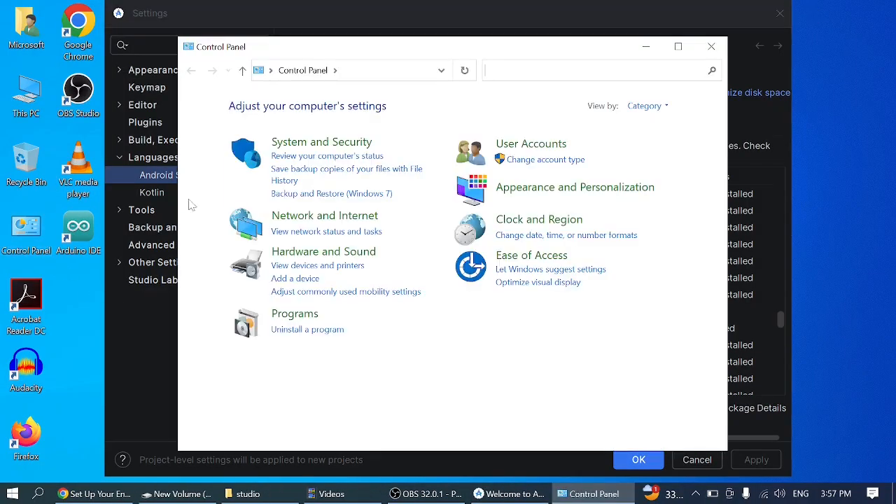
pyautogui.click(535, 146)
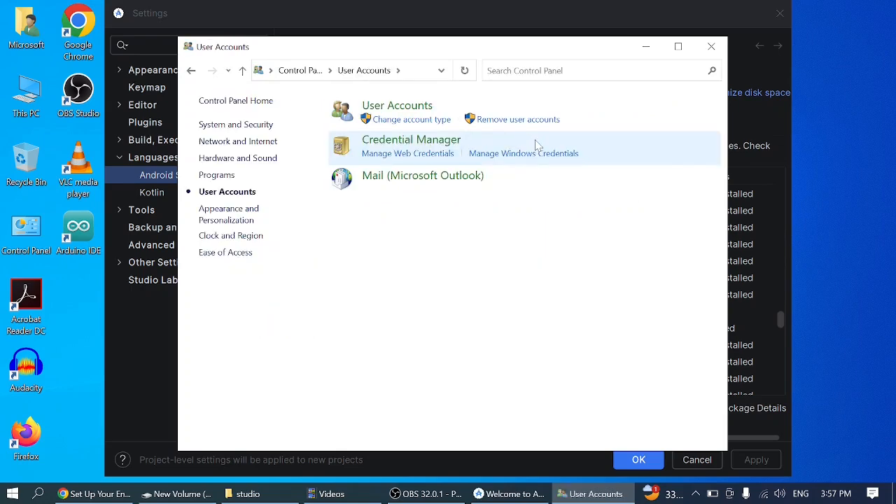
pyautogui.click(397, 106)
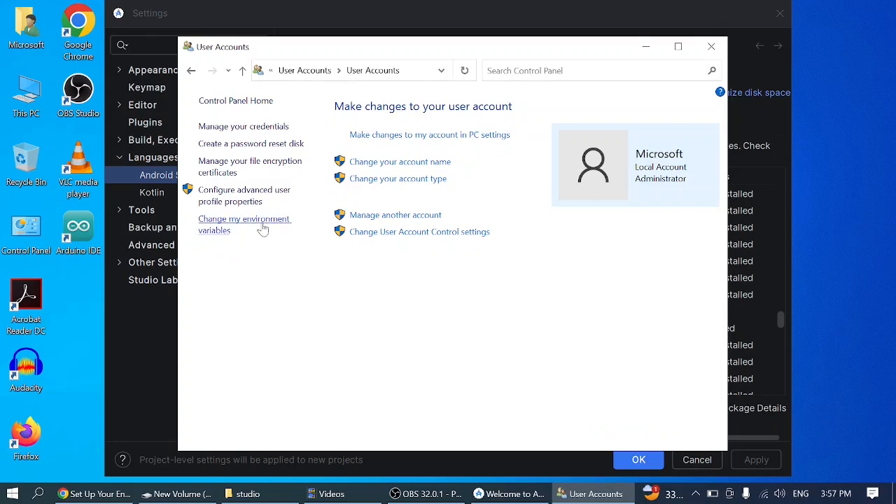
pyautogui.click(230, 227)
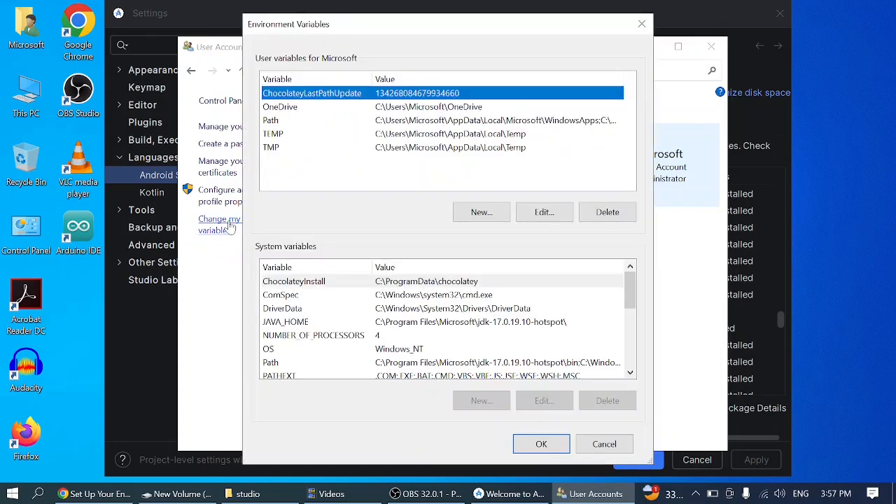
# - Start a new user variable, check its required name in Chrome's guide, and name it ANDROID_HOME
pyautogui.click(481, 212)
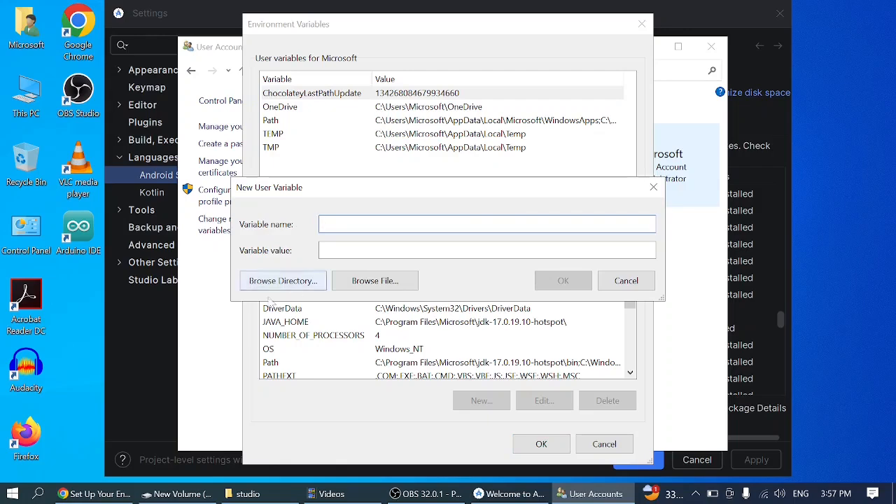
pyautogui.click(95, 493)
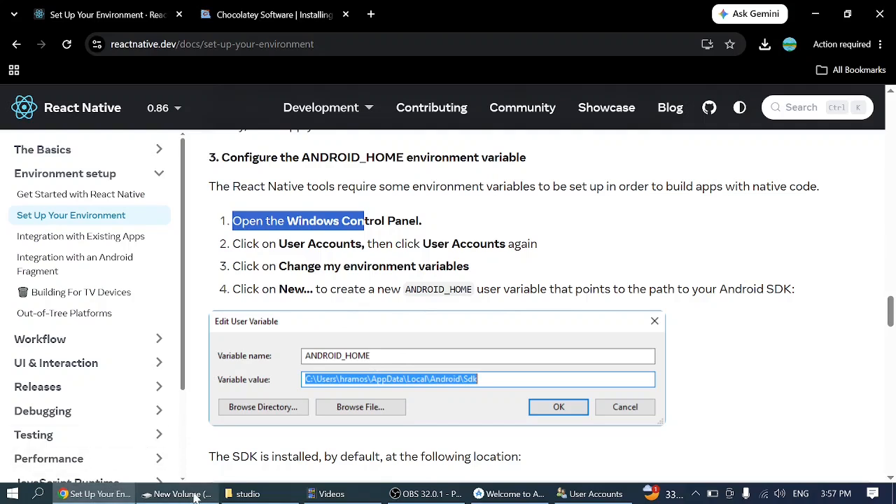
pyautogui.click(580, 499)
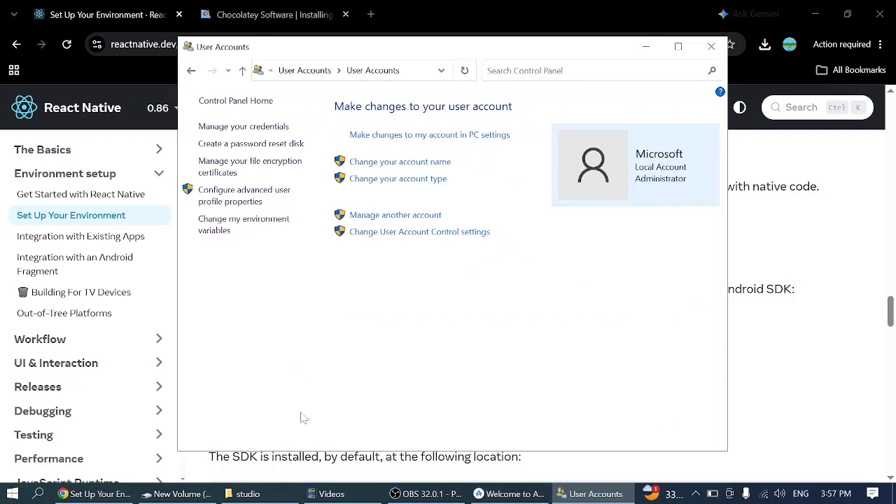
pyautogui.click(252, 227)
pyautogui.click(486, 214)
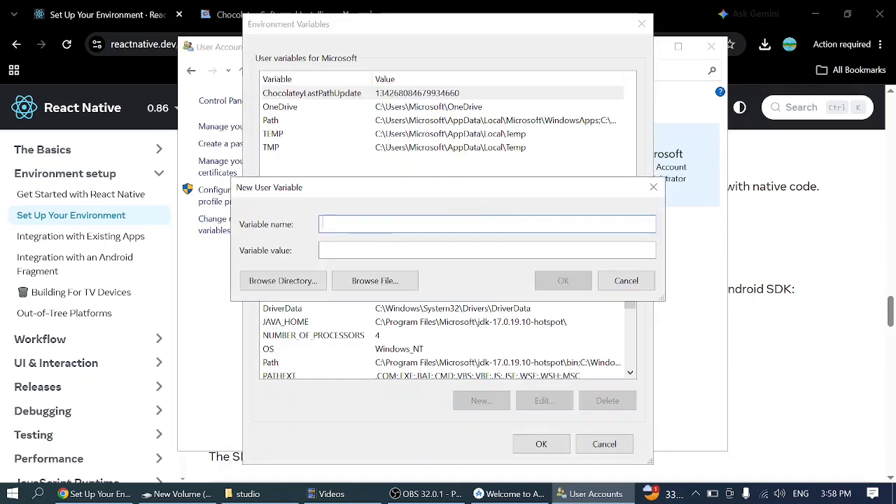
pyautogui.write('ANDROID_HOME')
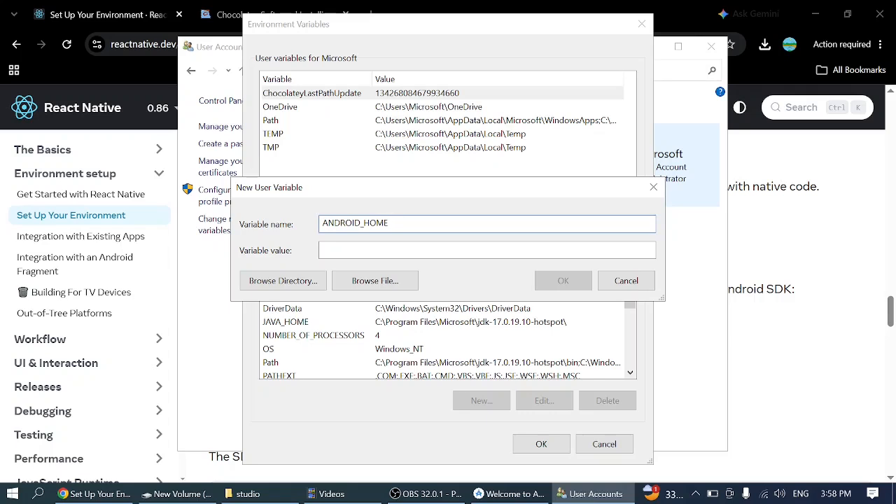
# - Switch to Android Studio and copy the full Android SDK Location path from the SDK settings
pyautogui.click(422, 246)
pyautogui.click(511, 494)
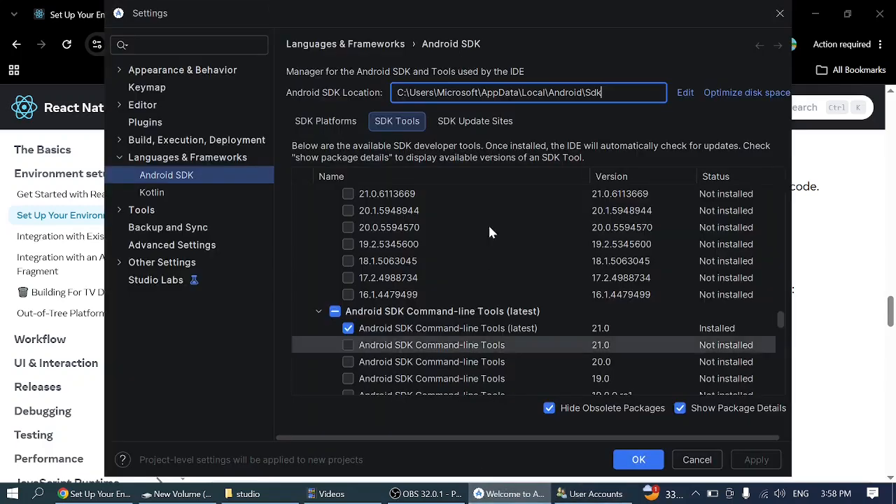
pyautogui.moveTo(627, 96); pyautogui.dragTo(399, 101)
pyautogui.hotkey('ctrl', 'c')
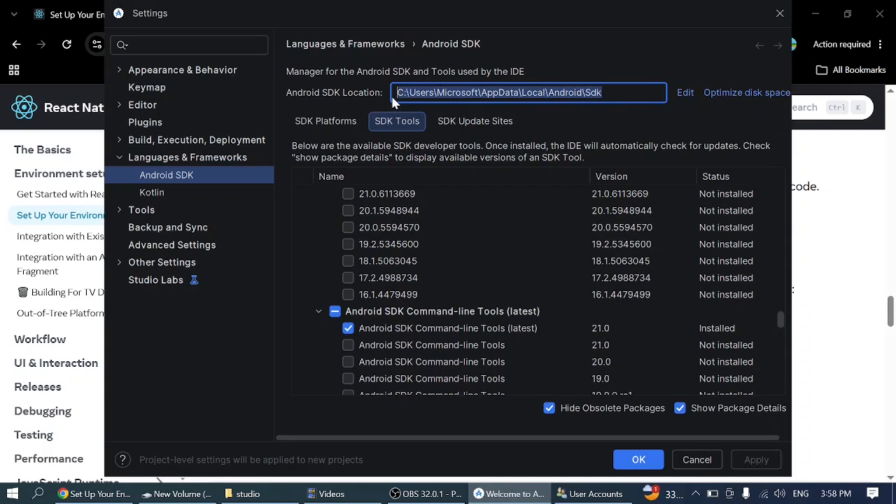
# - Reopen the environment variables from User Accounts and save a user variable ANDROID_HOME with the value C:\Users\Microsoft\AppData\Local\Android\Sdk
pyautogui.click(596, 494)
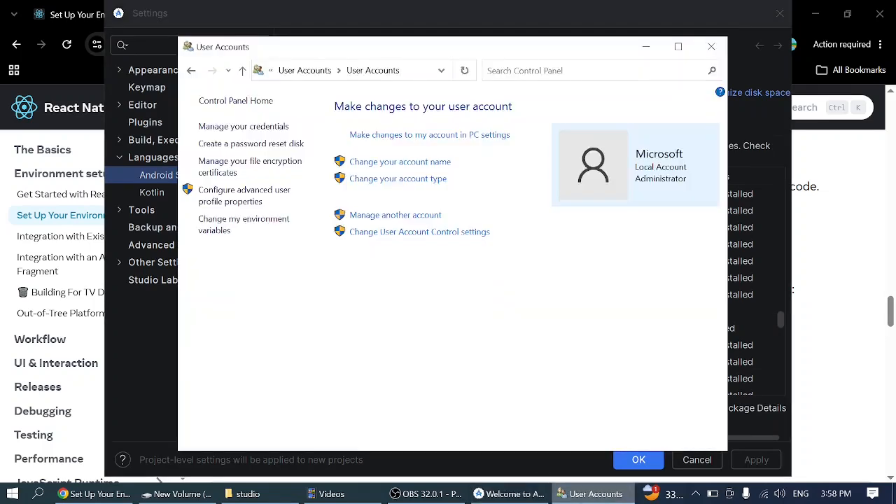
pyautogui.click(233, 230)
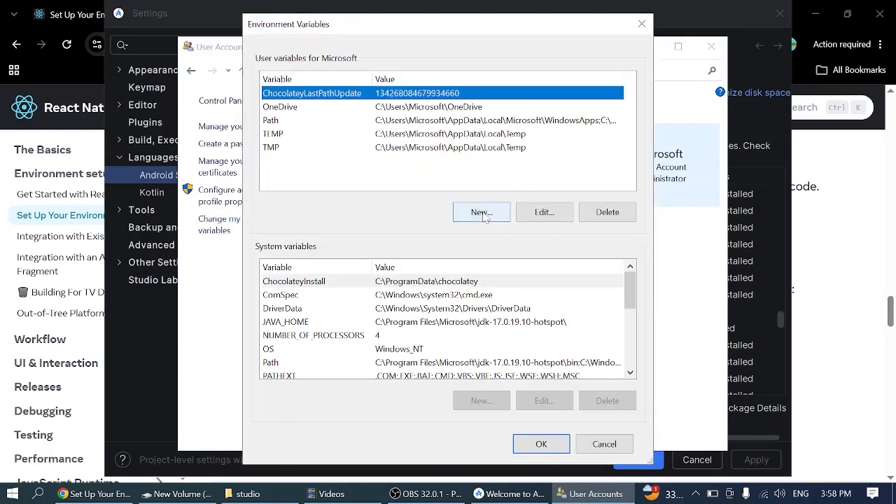
pyautogui.click(284, 121)
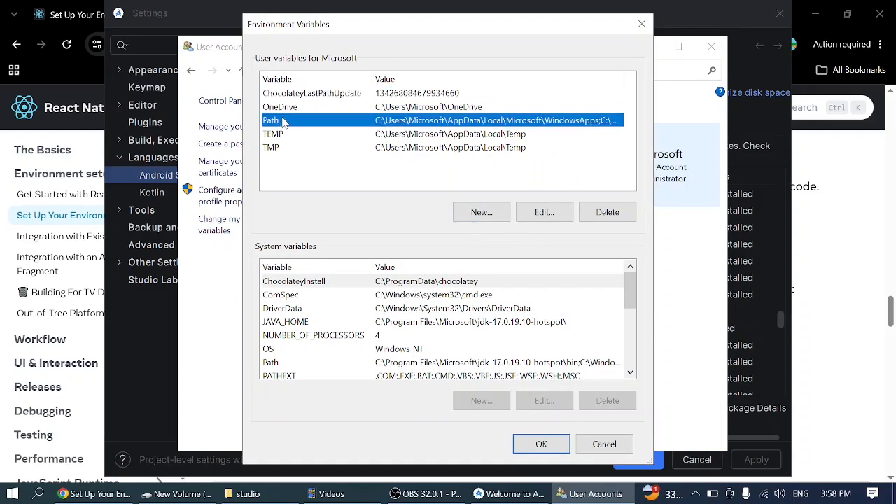
pyautogui.click(481, 212)
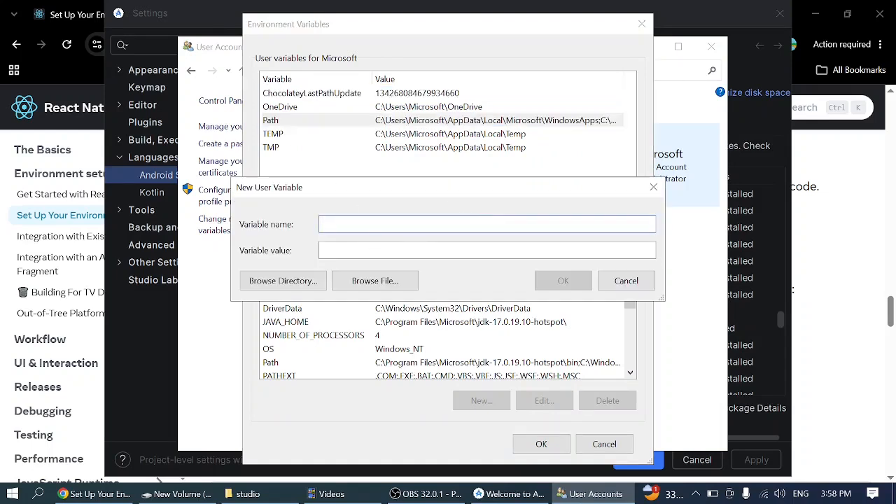
pyautogui.write('ANDROID_HOME')
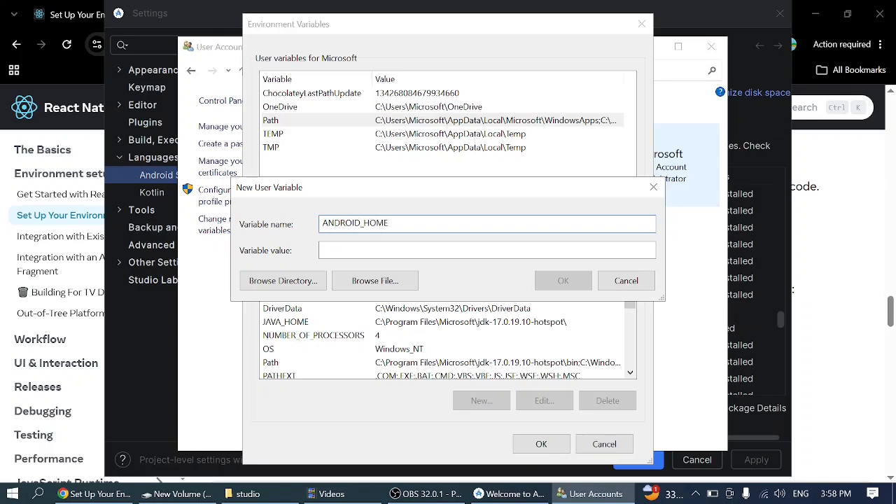
pyautogui.click(438, 250)
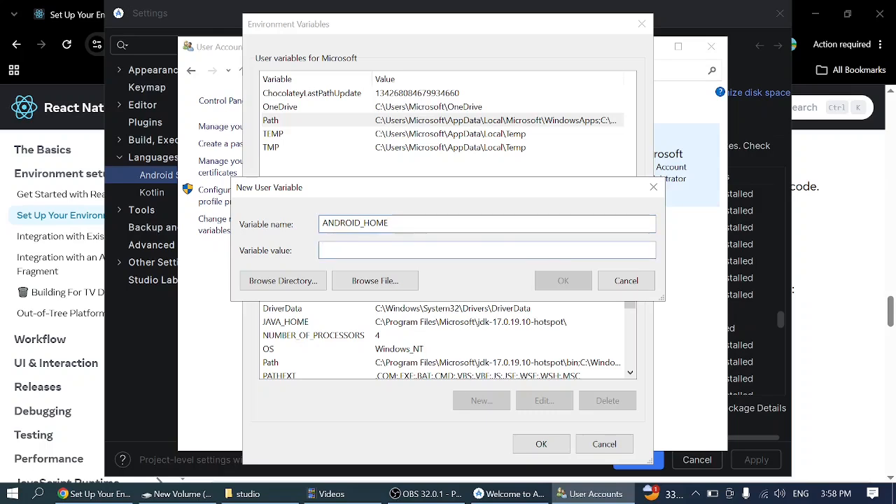
pyautogui.hotkey('ctrl', 'v')
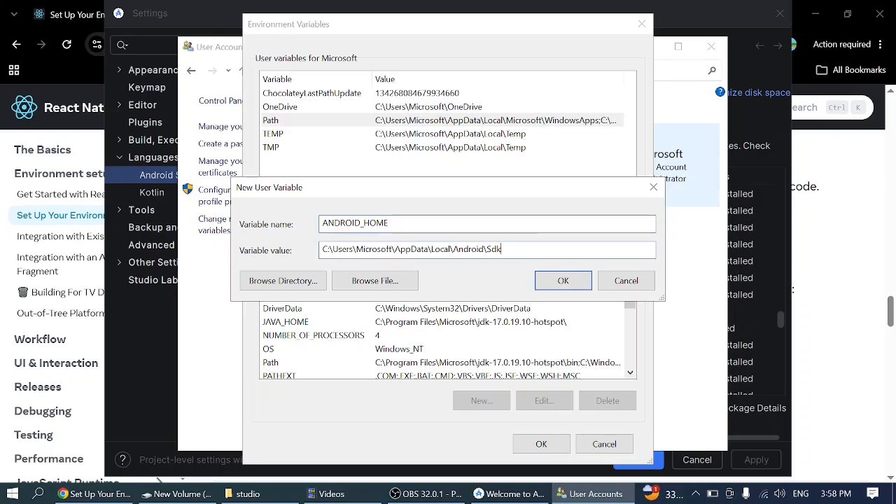
pyautogui.click(563, 281)
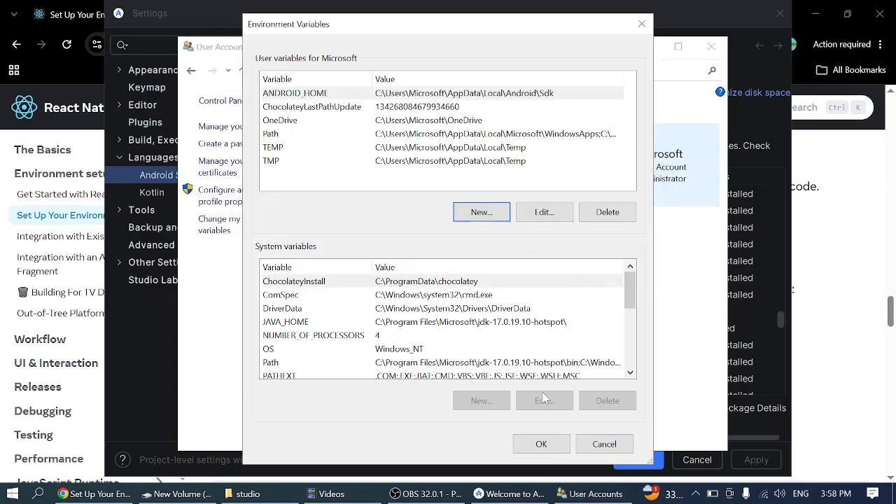
pyautogui.click(541, 443)
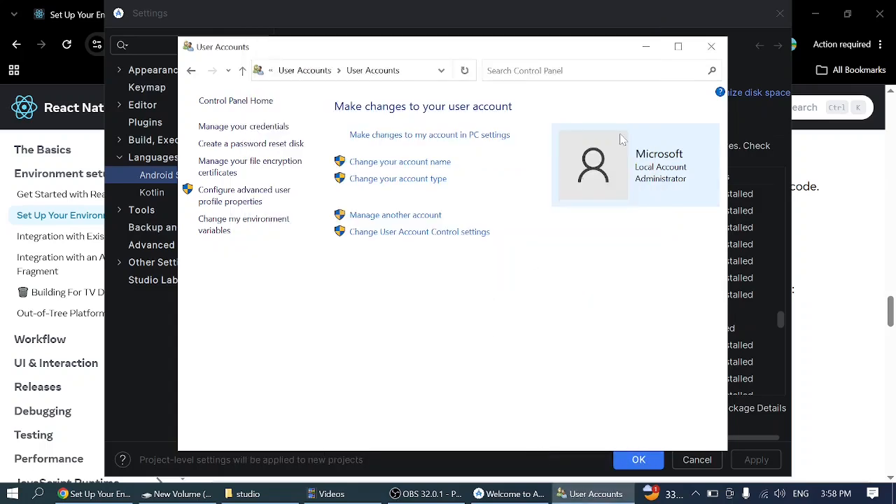
pyautogui.click(645, 49)
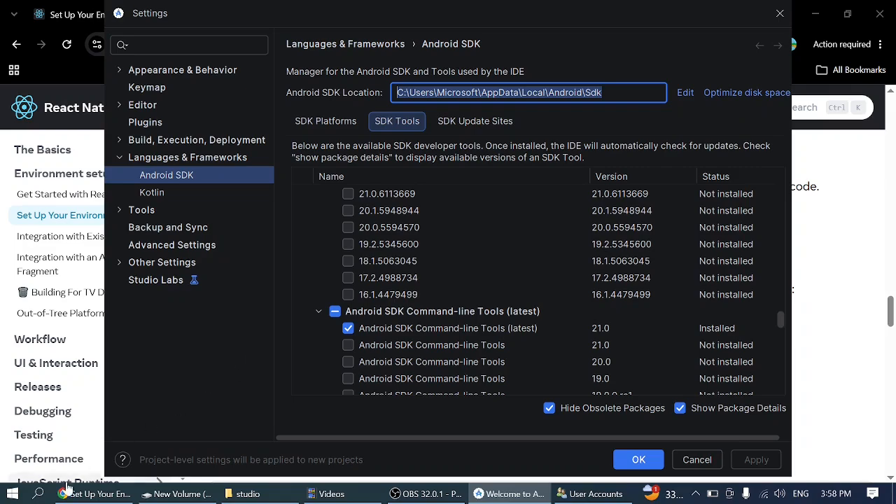
# - Switch to Chrome to read the guide's instructions for verifying the variable, and open Windows PowerShell as administrator
pyautogui.click(95, 493)
pyautogui.scroll(-5, 370, 278)
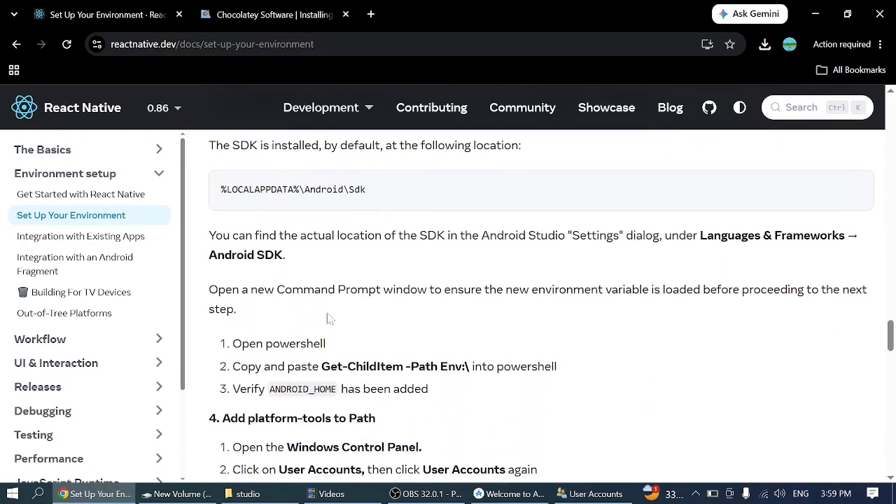
pyautogui.scroll(-1, 319, 336)
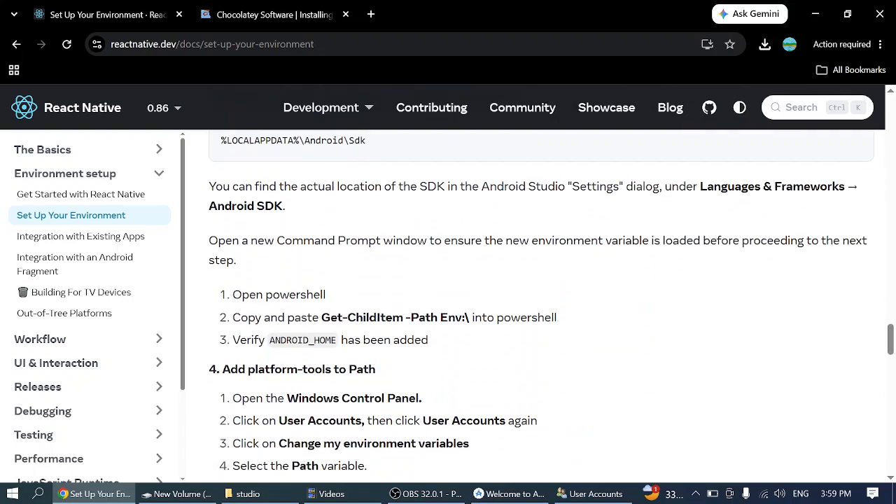
pyautogui.click(13, 493)
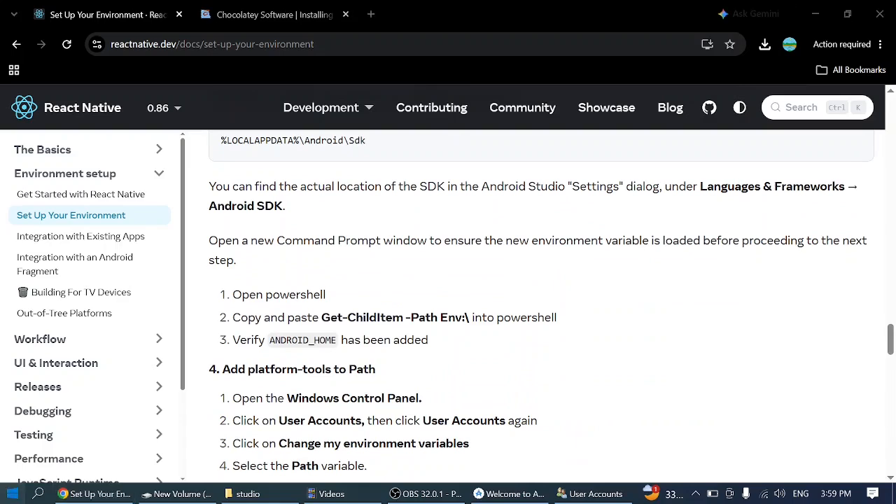
pyautogui.write('power')
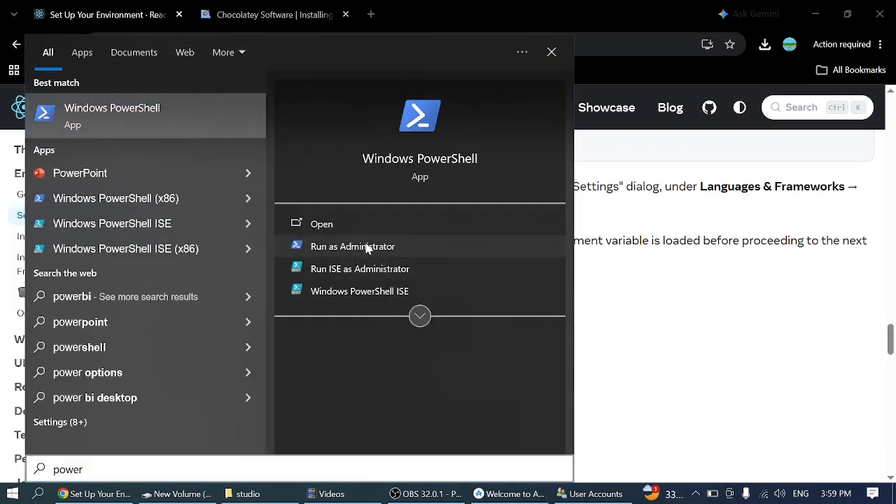
pyautogui.click(366, 247)
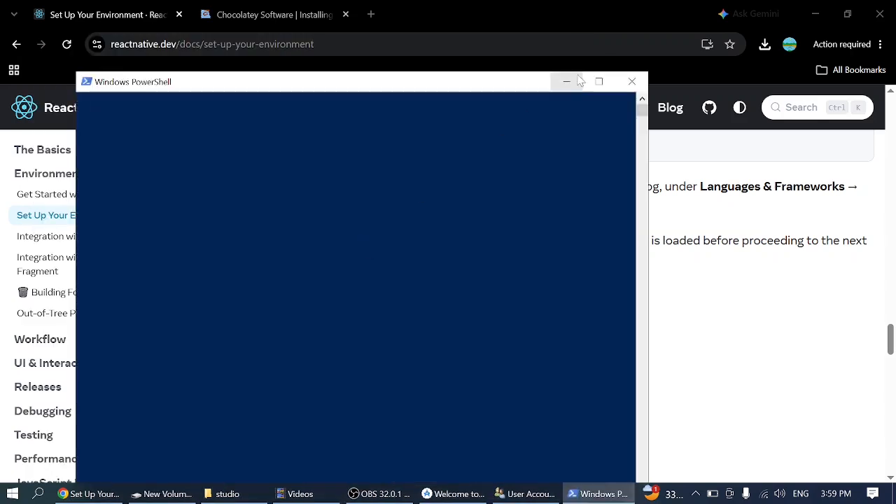
# - Copy the command Get-ChildItem -Path Env:\ from the guide in Chrome and run it in PowerShell
pyautogui.click(571, 81)
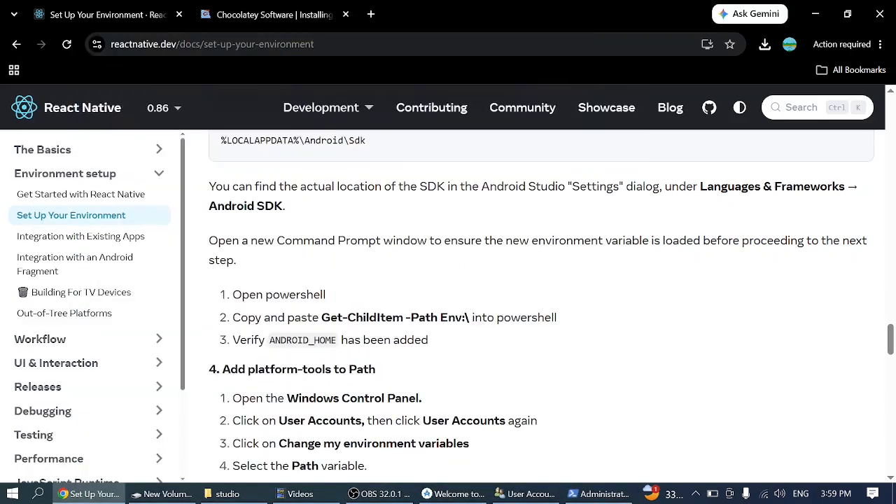
pyautogui.moveTo(322, 317); pyautogui.dragTo(470, 317)
pyautogui.hotkey('ctrl', 'c')
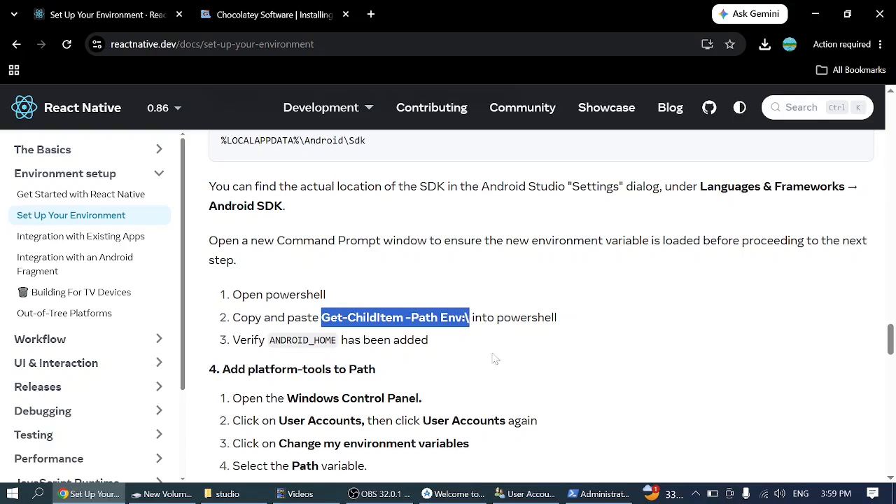
pyautogui.click(600, 494)
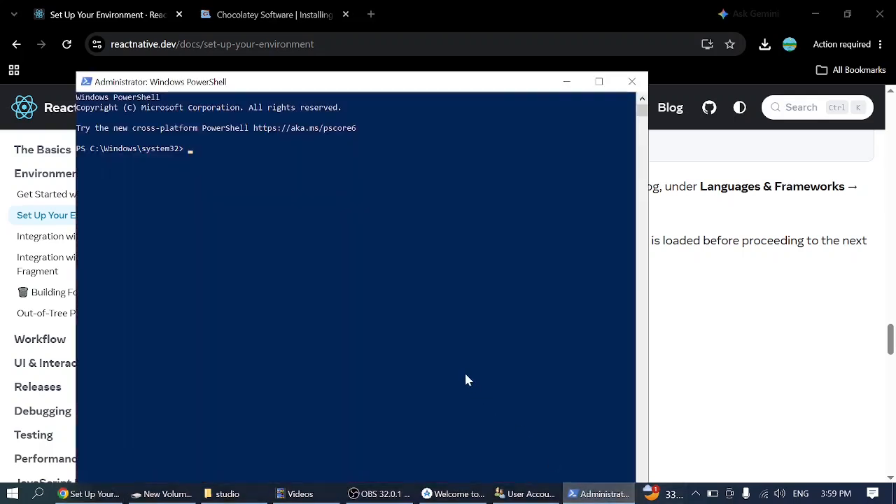
pyautogui.hotkey('ctrl', 'v')
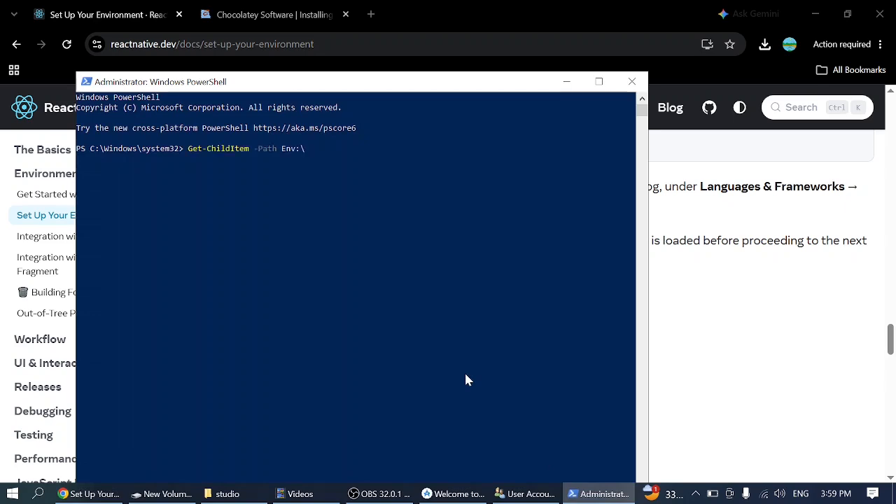
pyautogui.press('Return')
# - Check the ANDROID_HOME entry in the listed environment variables and close PowerShell
pyautogui.scroll(3, 292, 288)
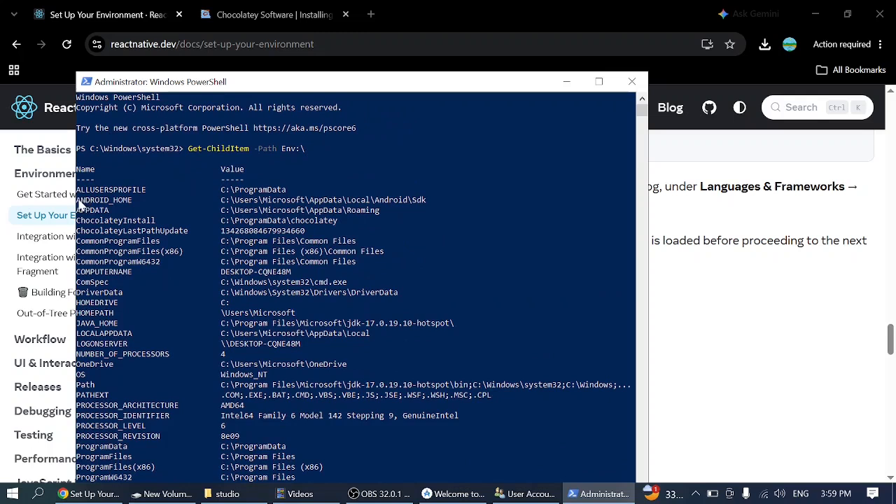
pyautogui.moveTo(78, 201); pyautogui.dragTo(396, 208)
pyautogui.click(430, 210)
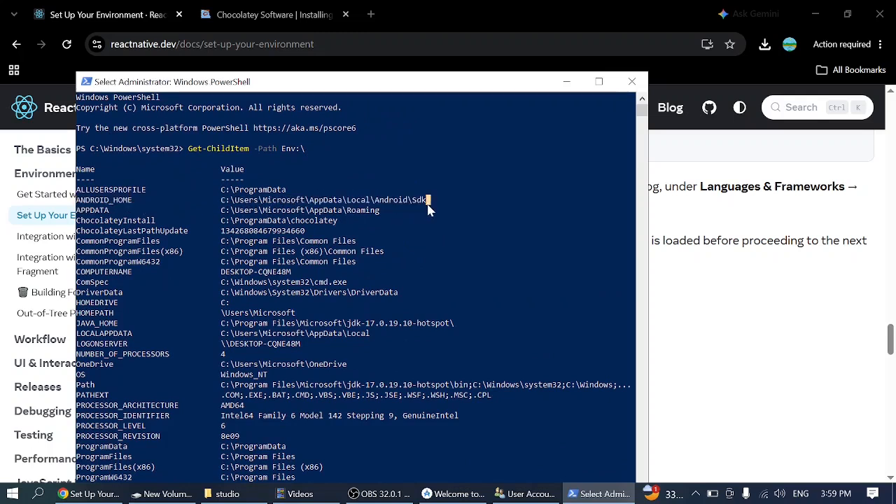
pyautogui.click(631, 81)
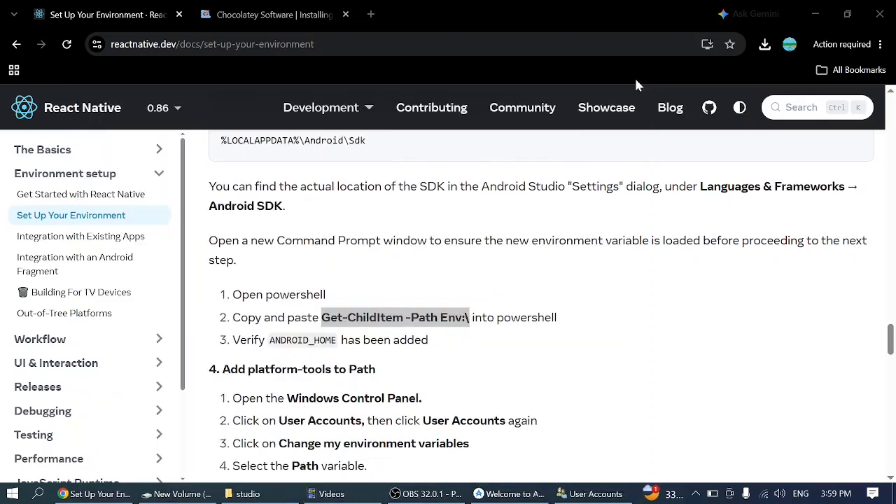
# - Read the guide's section on adding platform-tools to Path, including the folder's default location
pyautogui.scroll(-3, 542, 305)
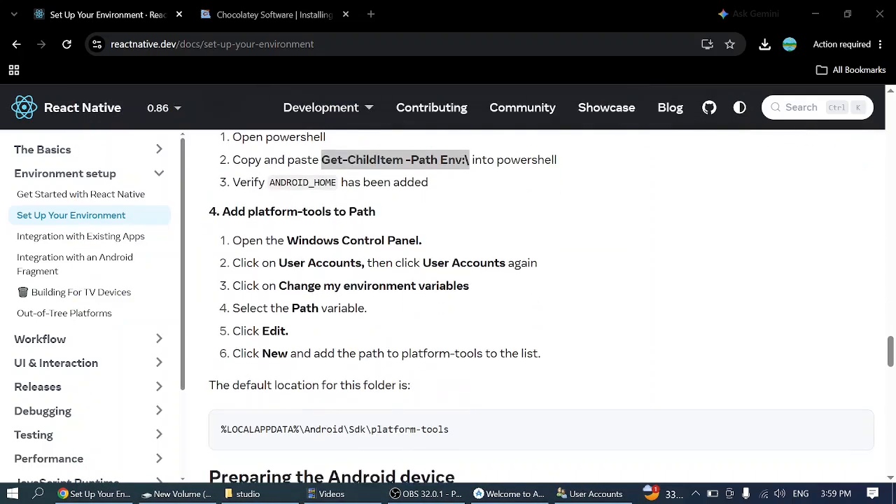
pyautogui.moveTo(223, 228); pyautogui.dragTo(364, 228)
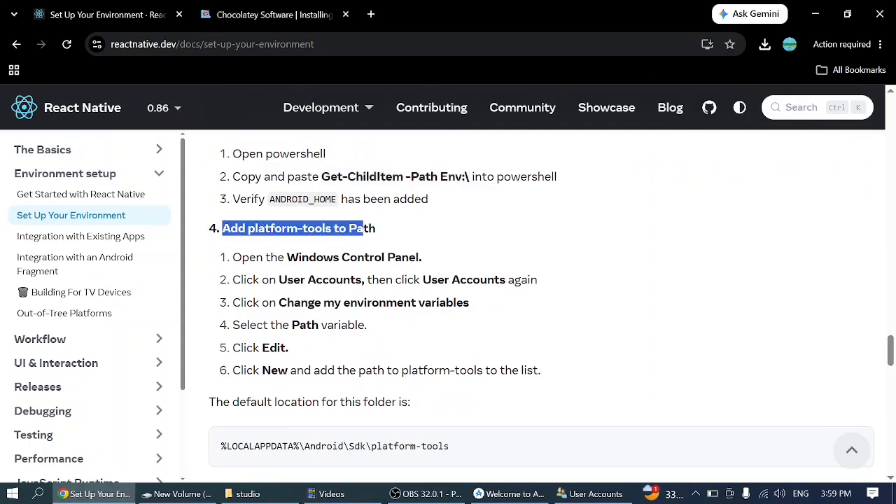
pyautogui.click(372, 203)
pyautogui.scroll(-3, 372, 202)
pyautogui.scroll(4, 373, 201)
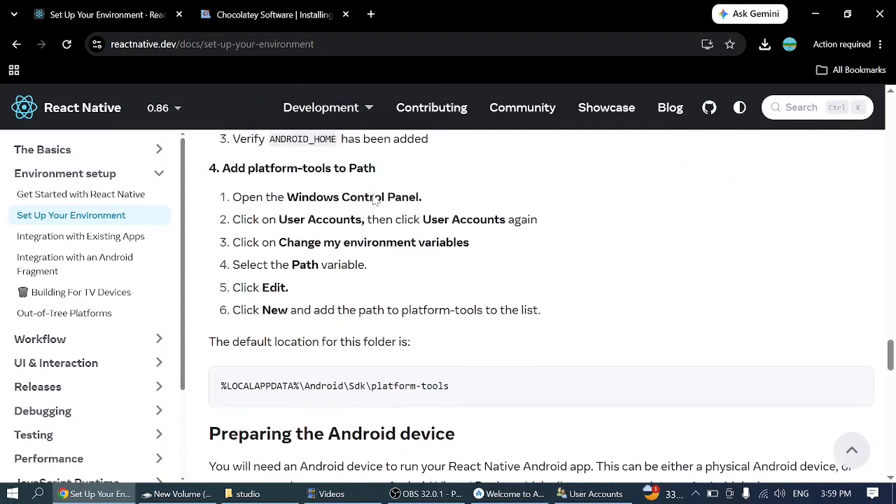
# - Minimize Chrome and open the Microsoft user folder from the desktop in a maximized File Explorer window
pyautogui.click(816, 14)
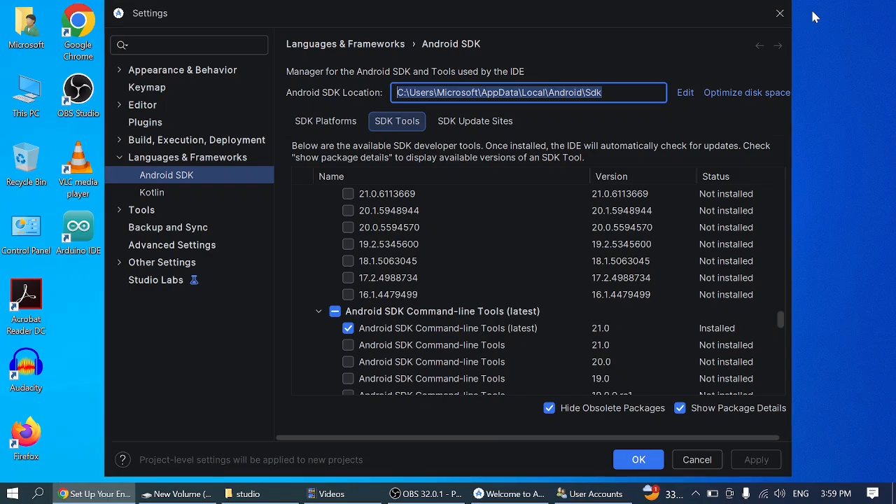
pyautogui.click(28, 32)
pyautogui.doubleClick(27, 33)
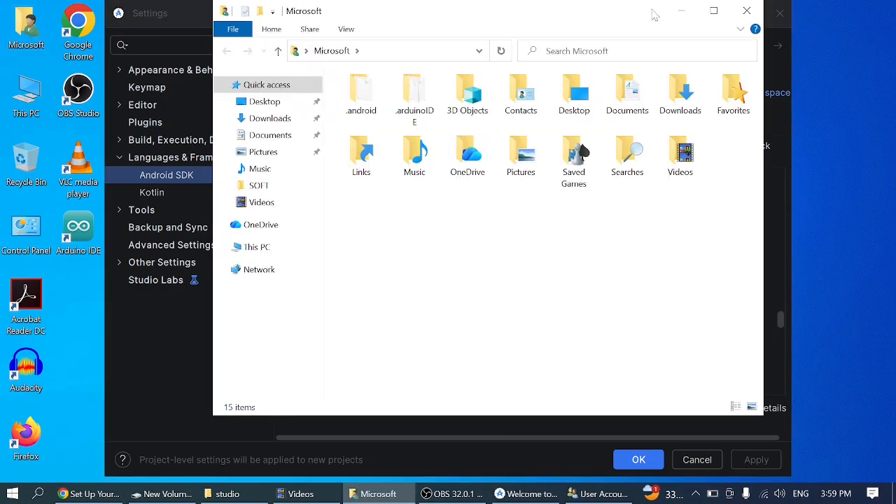
pyautogui.click(713, 11)
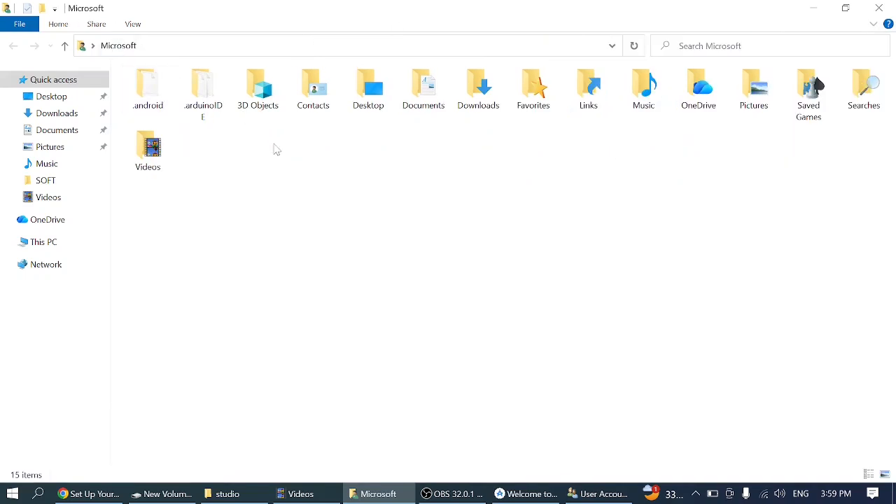
# - Set File Explorer's folder options to show hidden files, folders, and drives, and apply the change
pyautogui.click(24, 29)
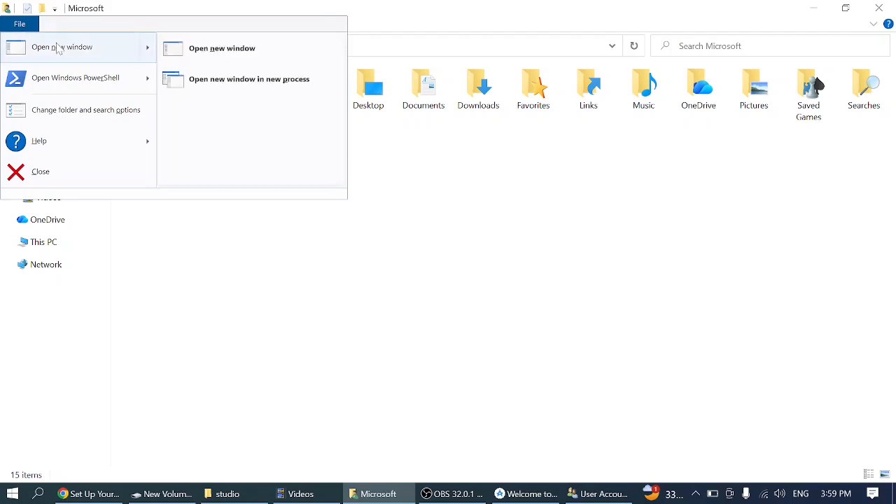
pyautogui.click(86, 116)
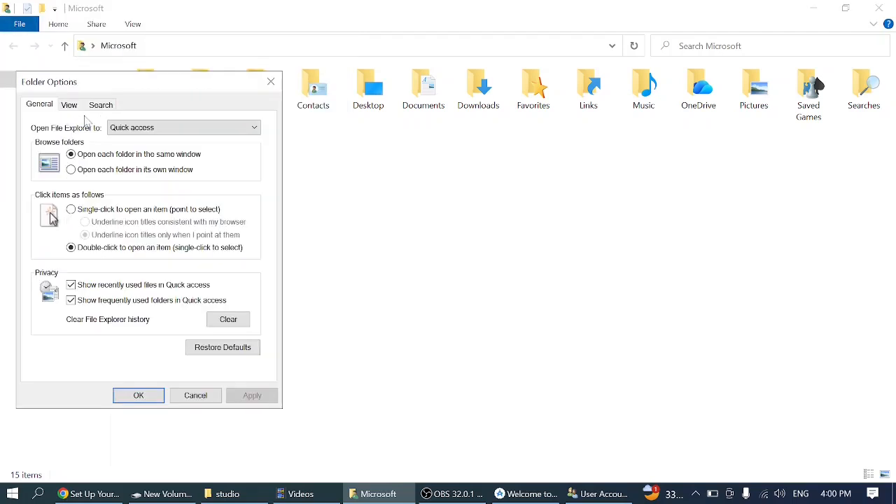
pyautogui.click(68, 107)
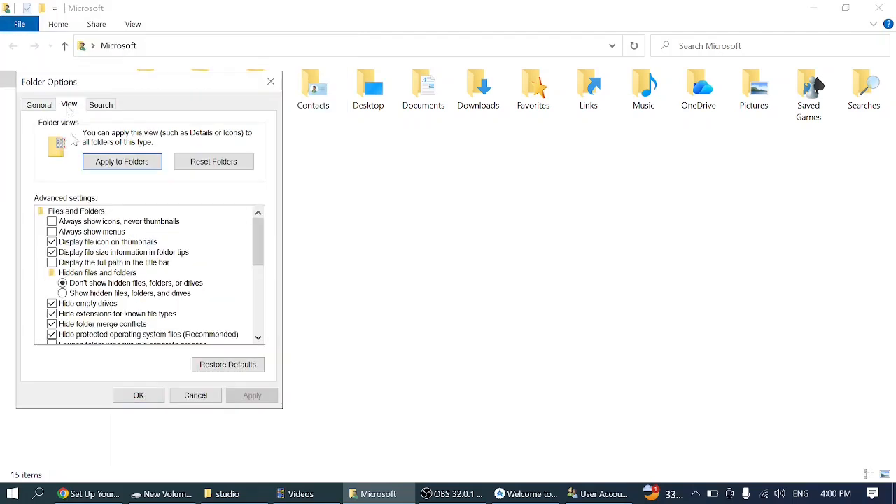
pyautogui.click(63, 293)
pyautogui.click(252, 396)
pyautogui.click(138, 396)
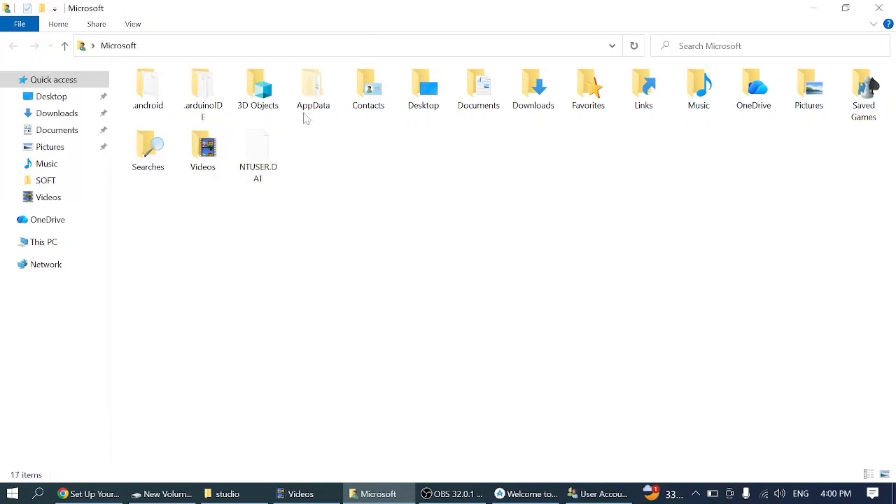
# - Open the AppData\Local\Android\Sdk folder inside the Microsoft user folder
pyautogui.click(322, 98)
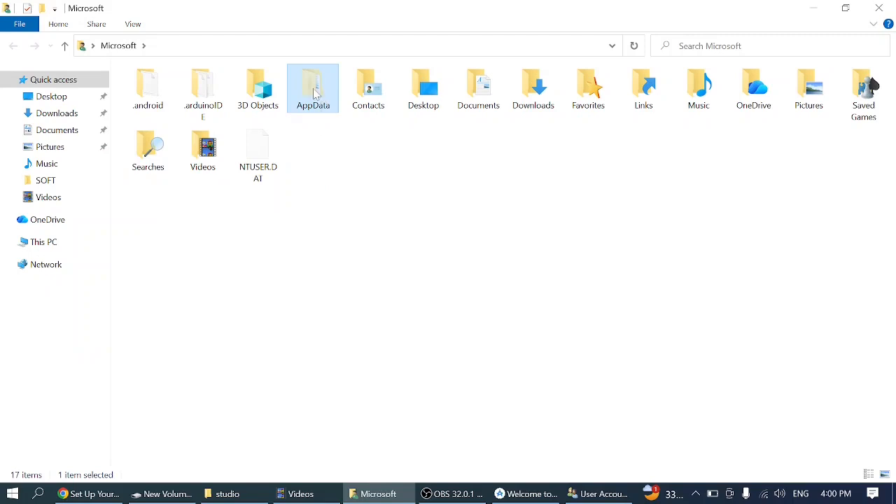
pyautogui.doubleClick(315, 94)
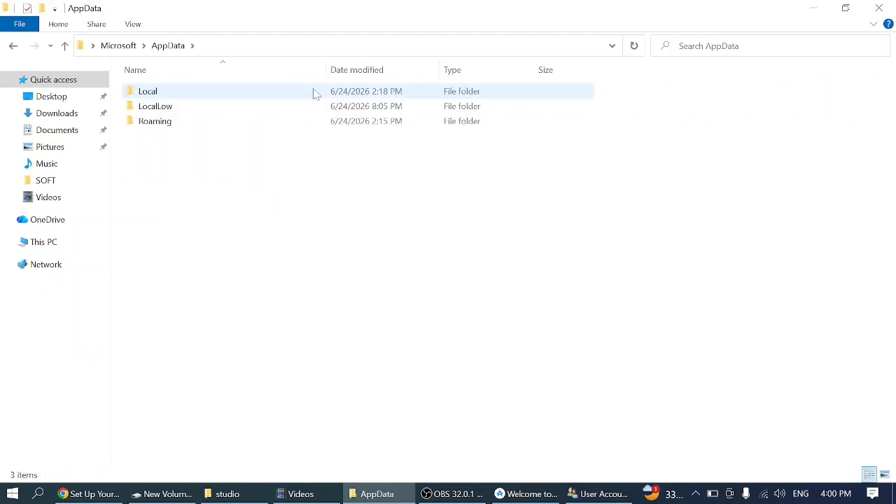
pyautogui.doubleClick(168, 98)
pyautogui.click(168, 96)
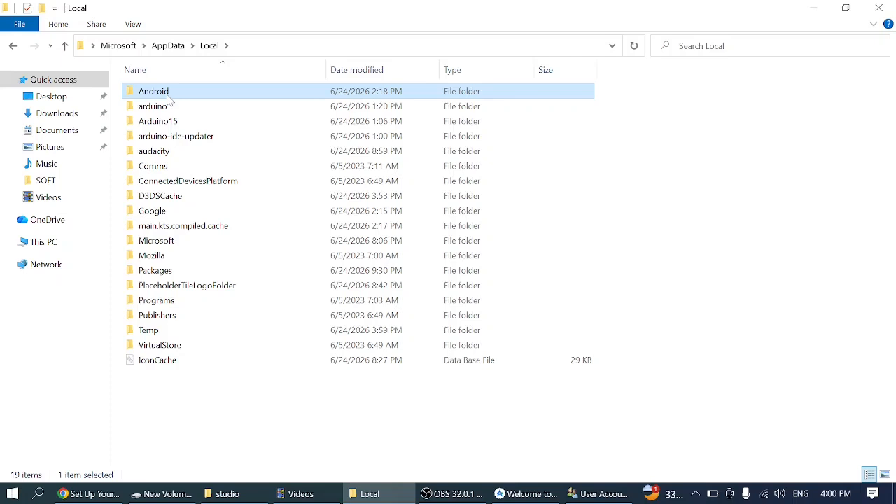
pyautogui.doubleClick(168, 97)
pyautogui.click(168, 98)
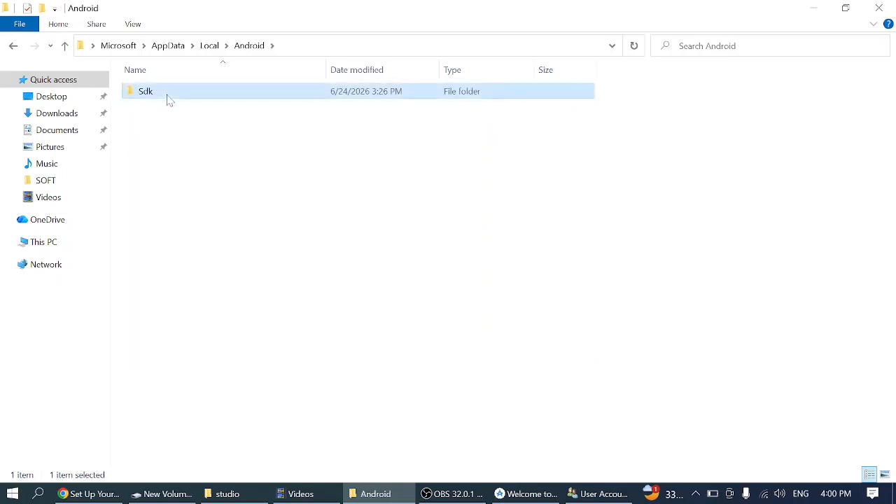
pyautogui.doubleClick(168, 98)
pyautogui.moveTo(207, 315); pyautogui.dragTo(197, 137)
pyautogui.click(173, 333)
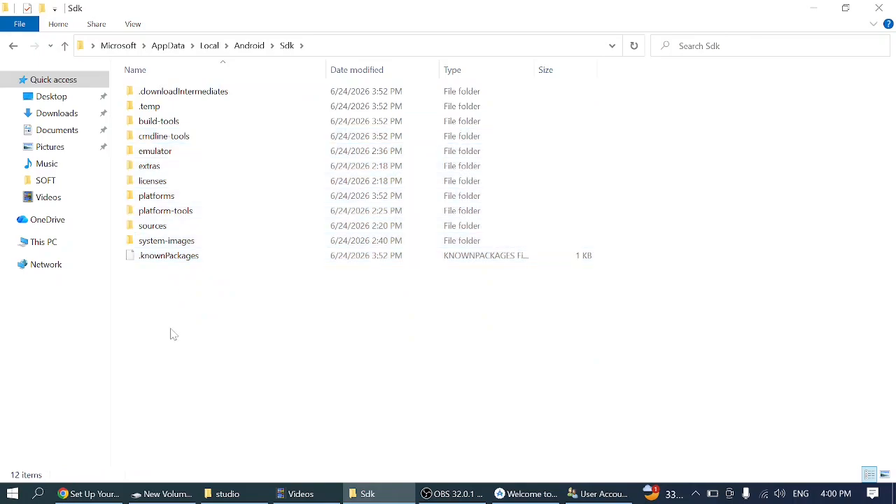
# - Check in the React Native guide in Chrome which folder goes into Path and return to the Sdk folder
pyautogui.click(114, 498)
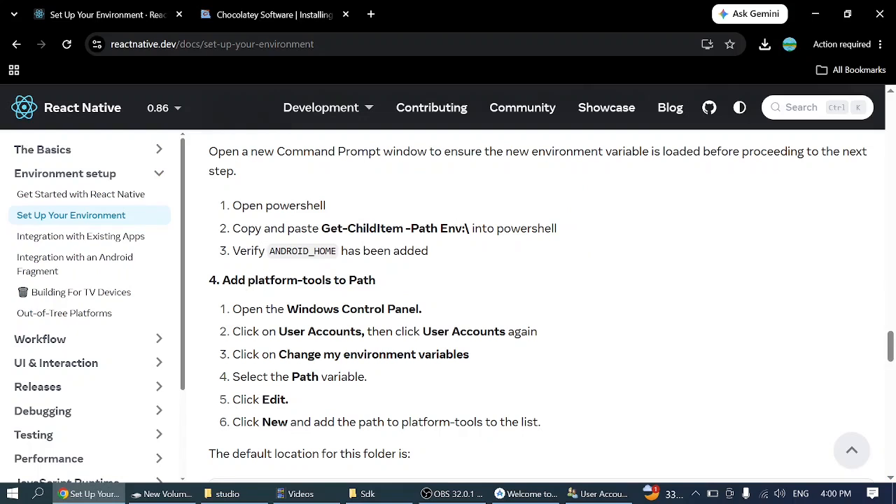
pyautogui.moveTo(332, 280); pyautogui.dragTo(255, 280)
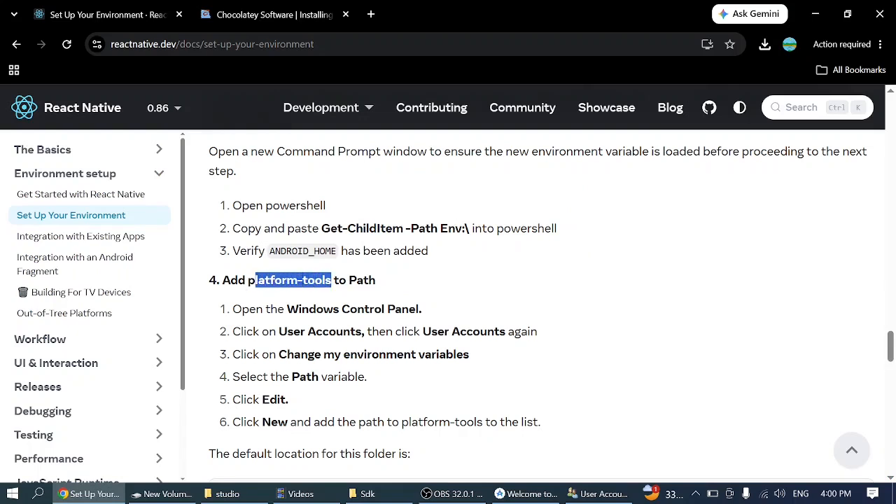
pyautogui.click(303, 279)
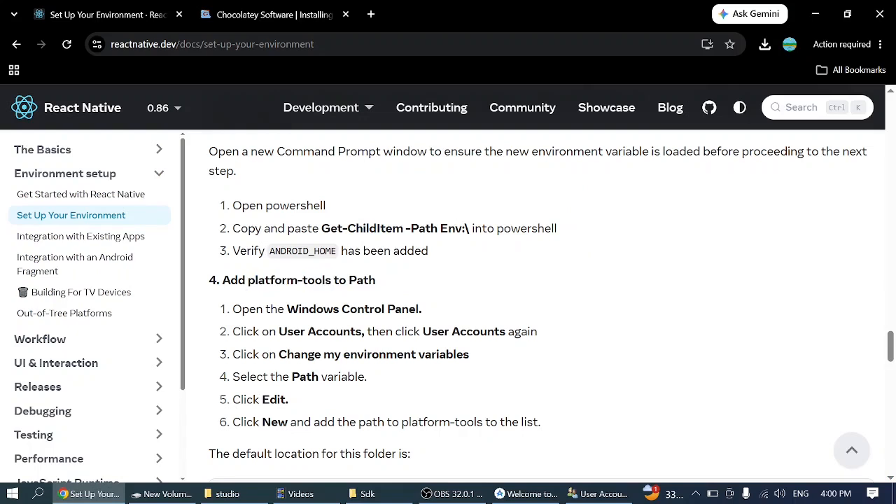
pyautogui.click(816, 17)
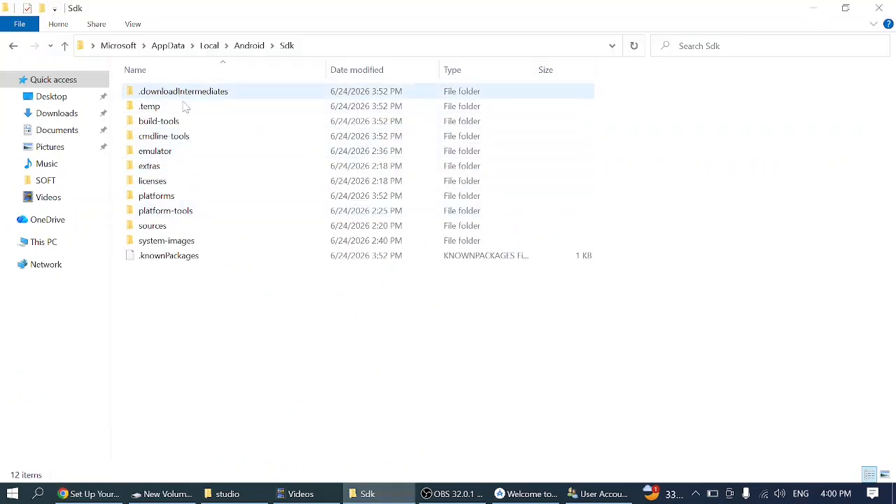
# - Copy the Sdk\platform-tools folder's full path and try to add it as a new entry in the user Path variable
pyautogui.doubleClick(188, 214)
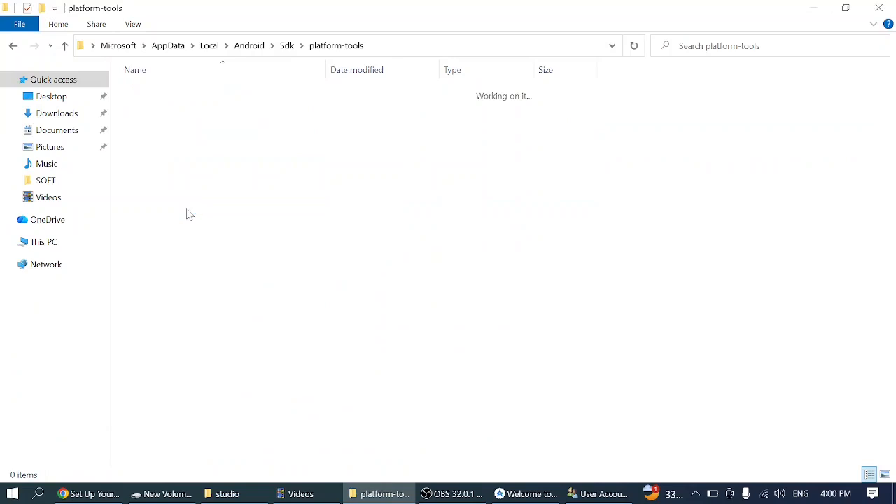
pyautogui.click(401, 49)
pyautogui.hotkey('ctrl', 'c')
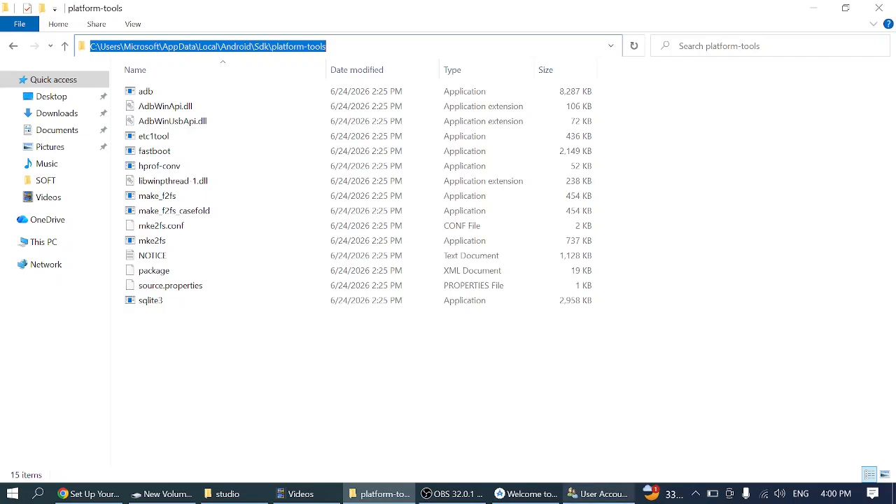
pyautogui.click(598, 494)
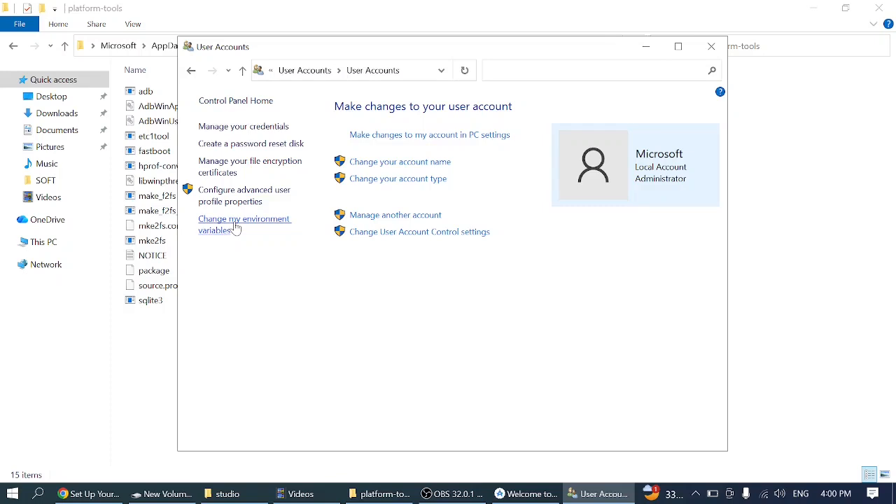
pyautogui.click(236, 230)
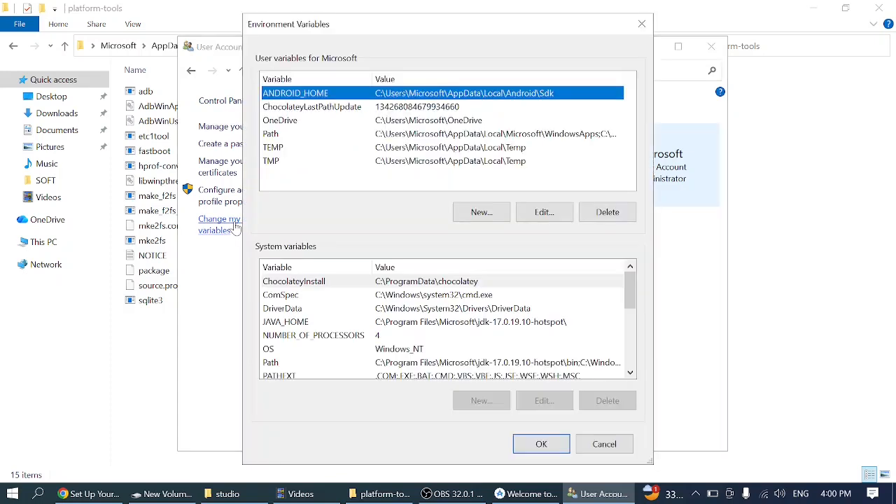
pyautogui.click(280, 138)
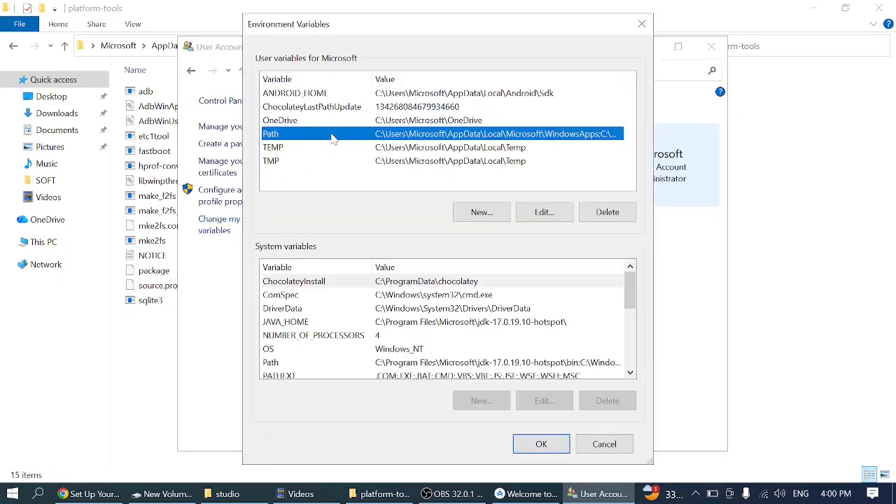
pyautogui.click(560, 214)
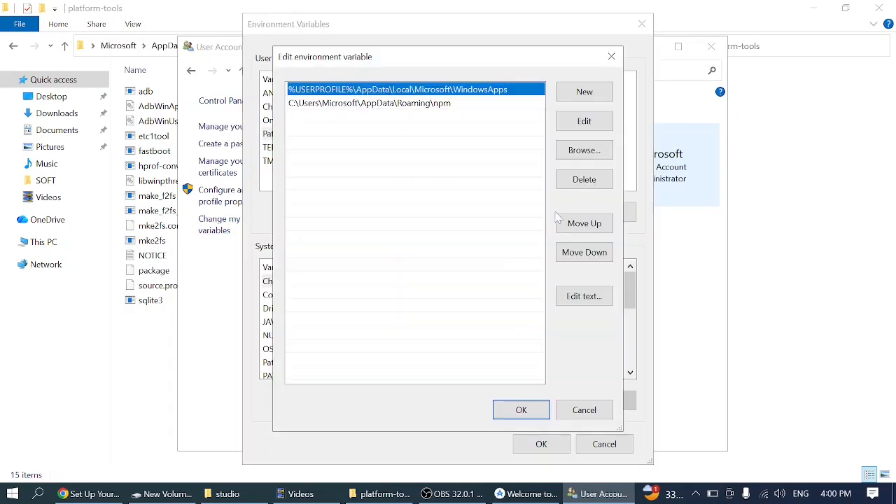
pyautogui.click(585, 92)
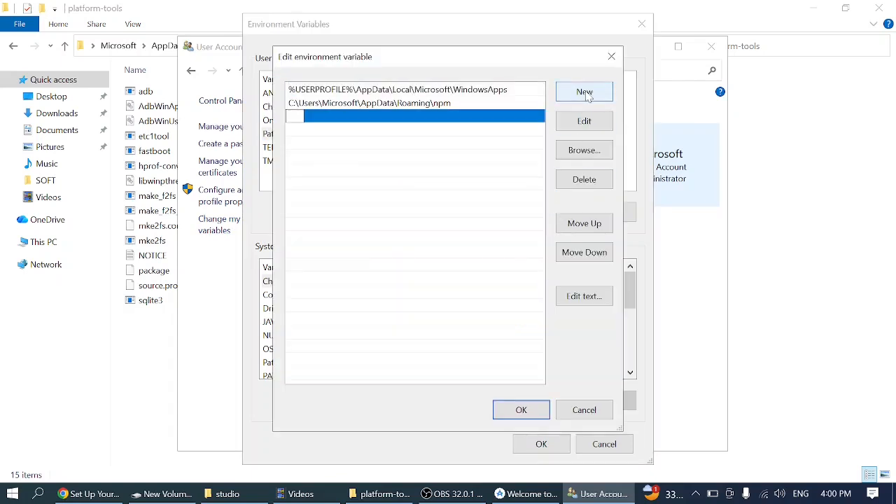
pyautogui.hotkey('ctrl', 'v')
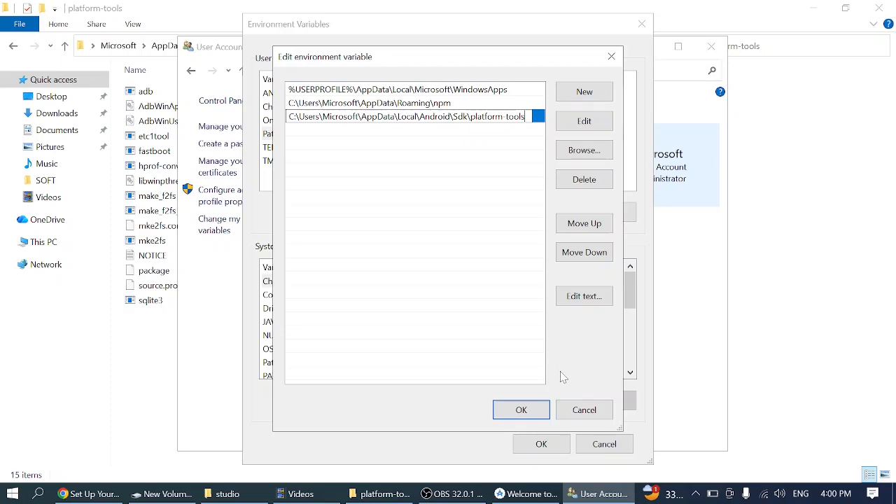
pyautogui.click(527, 413)
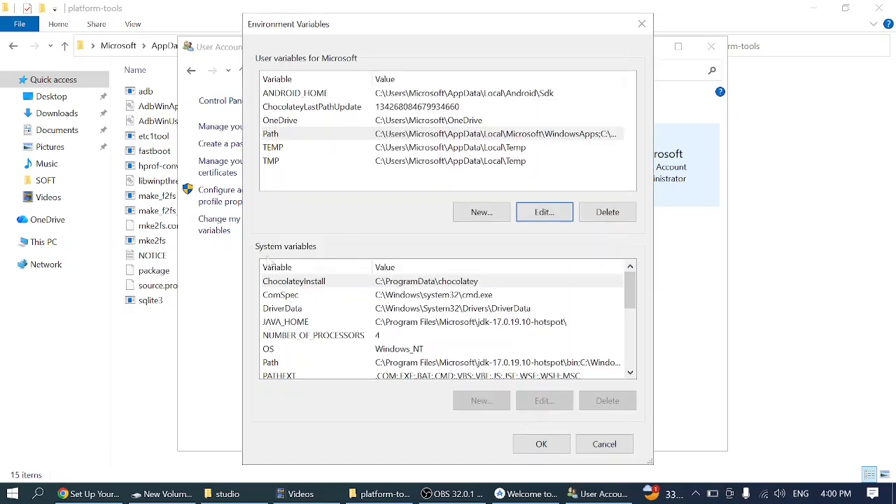
# - Look over the Path entries among the system and user variables and return to the platform-tools folder in File Explorer
pyautogui.click(279, 367)
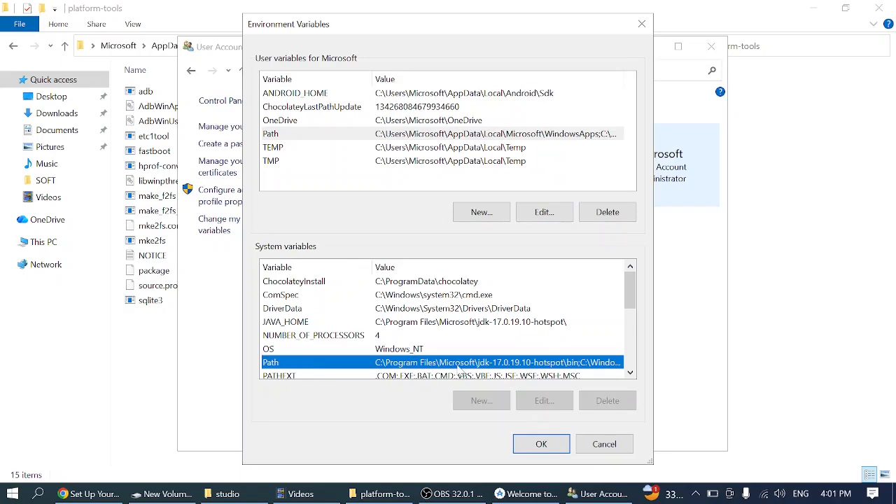
pyautogui.scroll(-1, 315, 312)
pyautogui.click(315, 311)
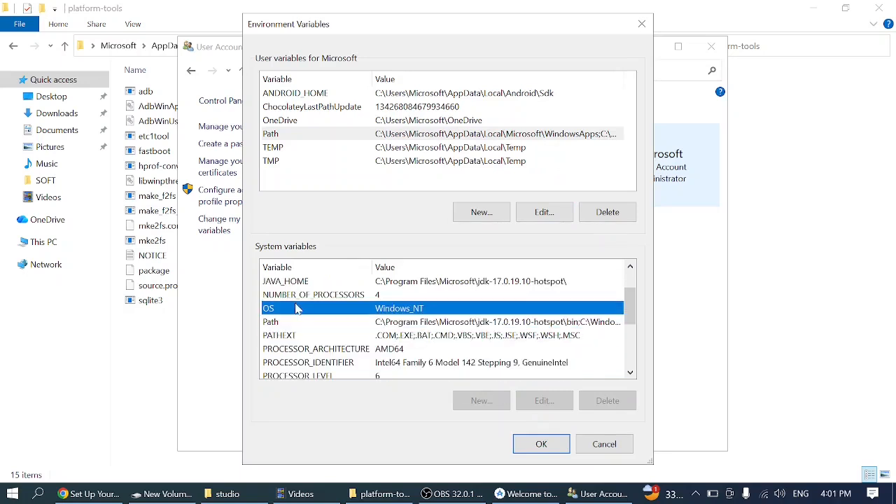
pyautogui.click(292, 322)
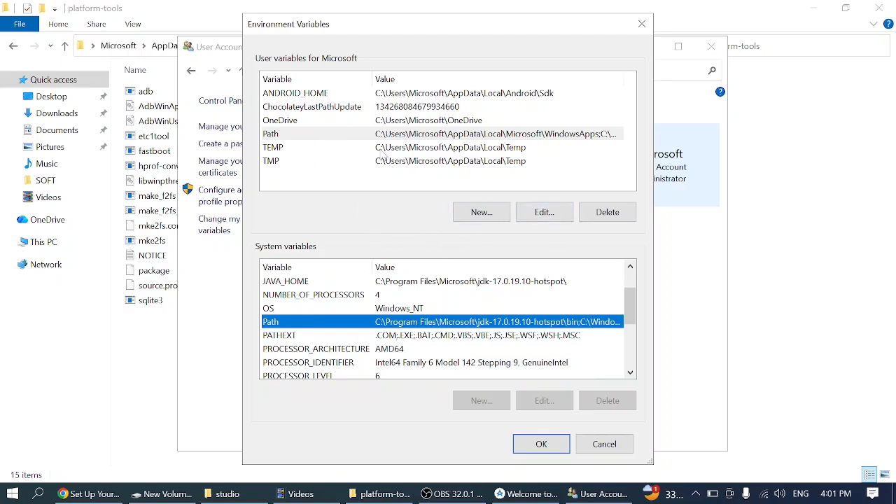
pyautogui.click(359, 135)
pyautogui.click(154, 381)
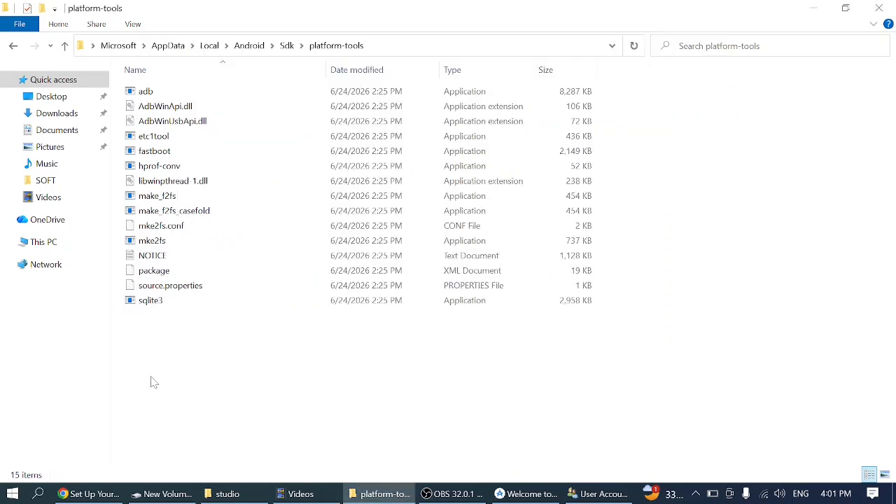
# - Go back to the Sdk folder, open its platforms folder and copy that folder's full path
pyautogui.hotkey('alt', 'Up')
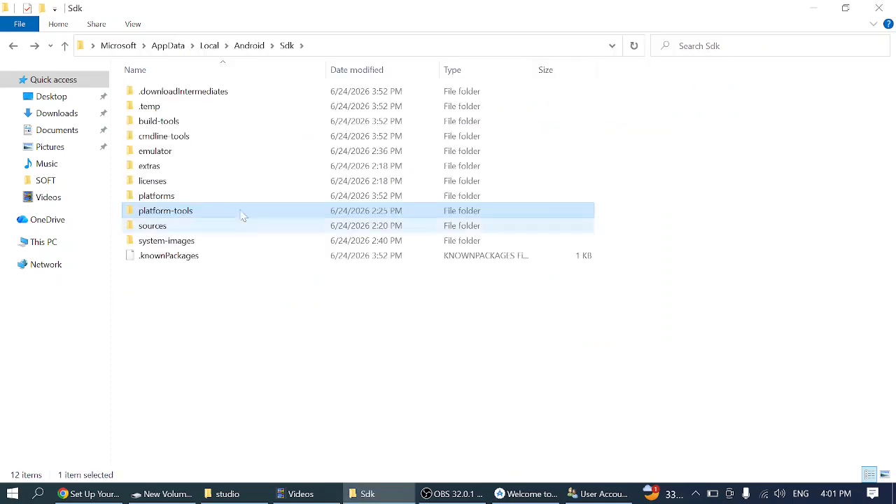
pyautogui.doubleClick(179, 196)
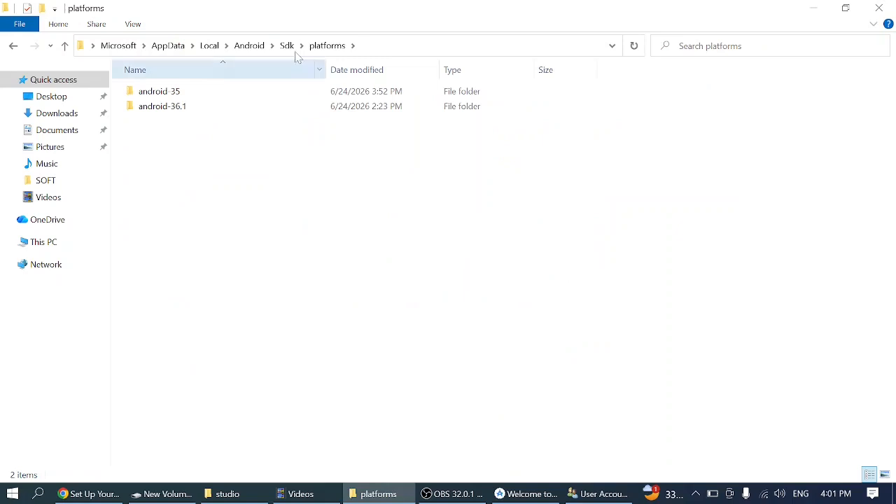
pyautogui.click(398, 47)
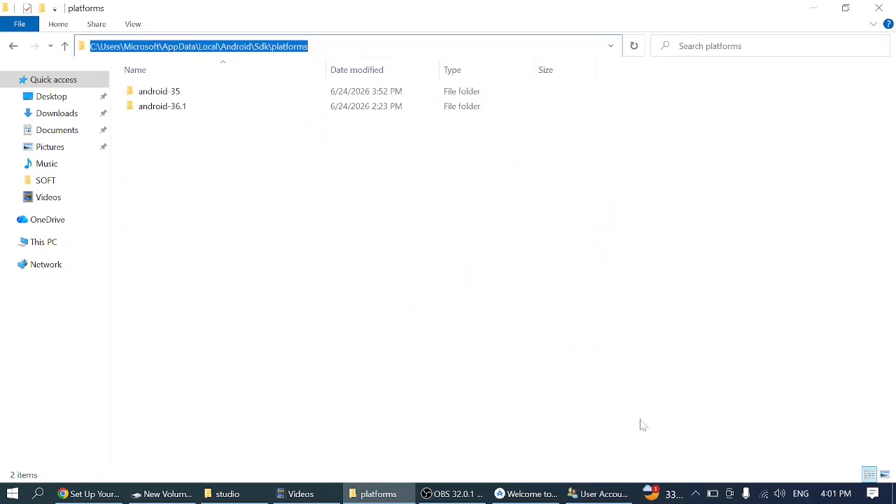
# - Reopen the account's environment variables from User Accounts and select the user Path variable
pyautogui.click(601, 494)
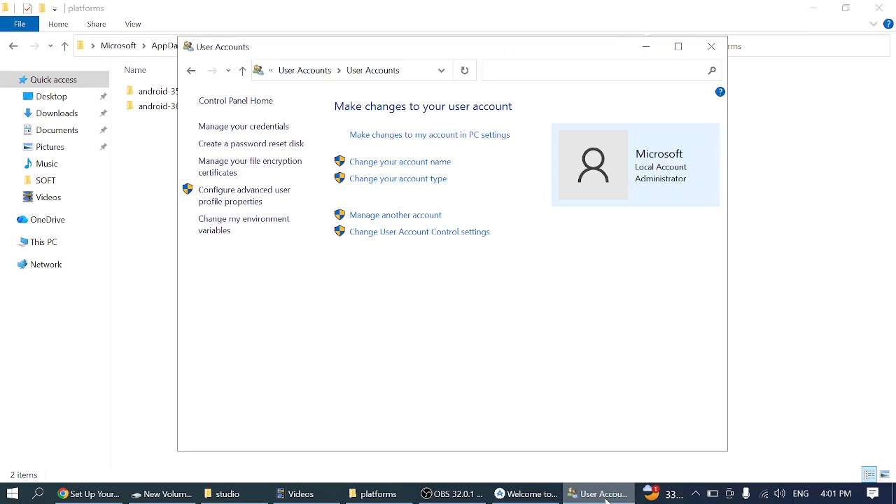
pyautogui.click(235, 228)
pyautogui.click(279, 136)
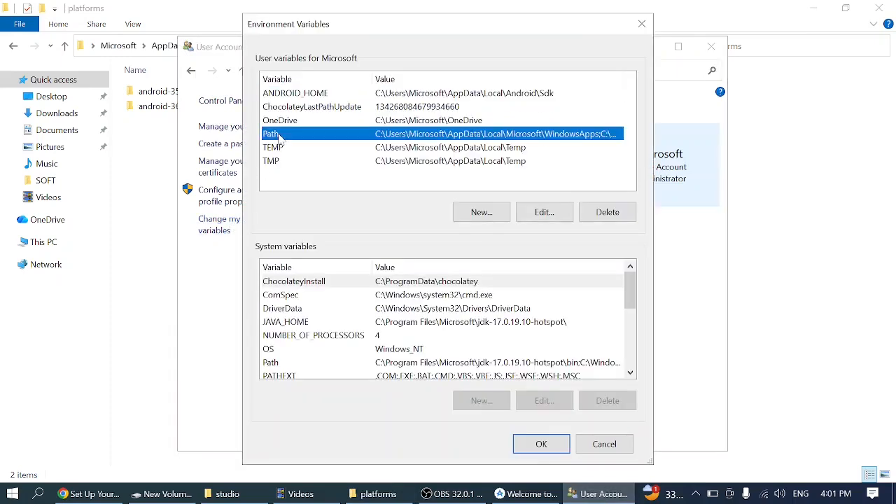
pyautogui.click(482, 216)
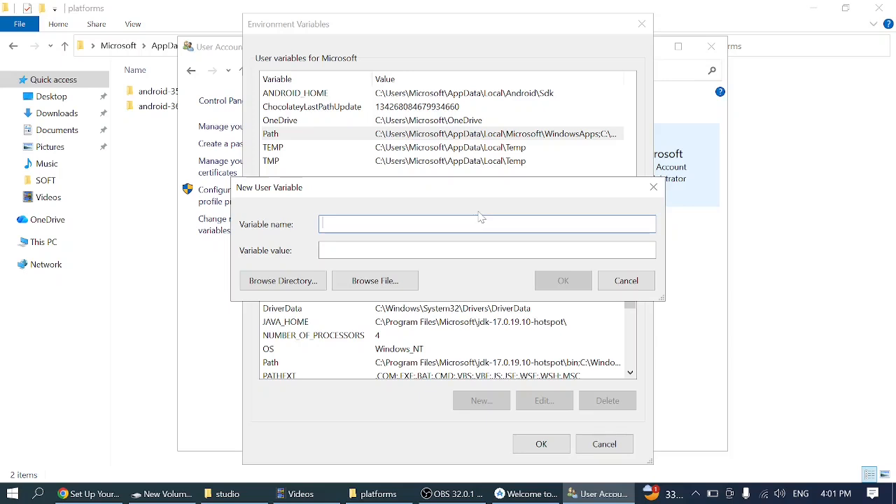
pyautogui.click(620, 280)
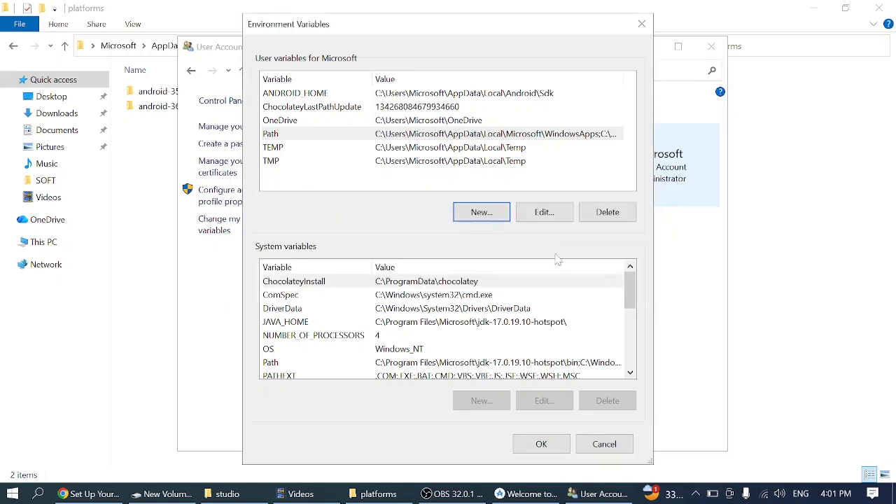
pyautogui.click(334, 140)
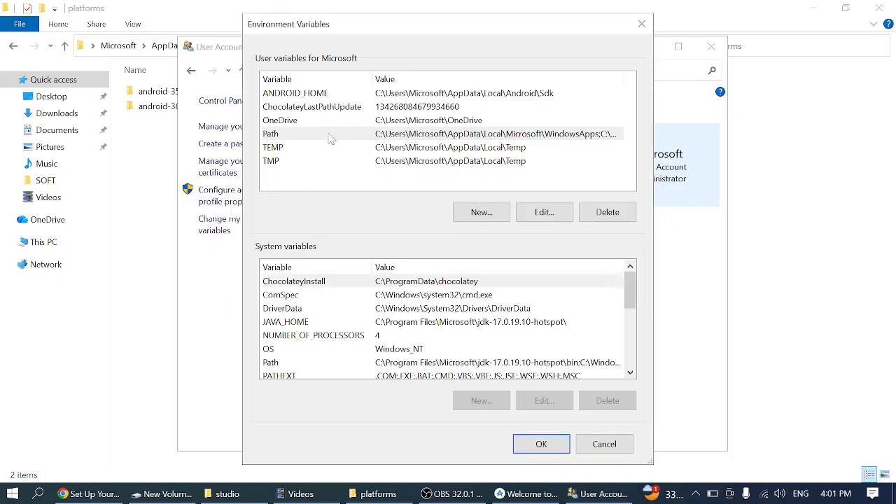
pyautogui.click(544, 212)
pyautogui.click(591, 103)
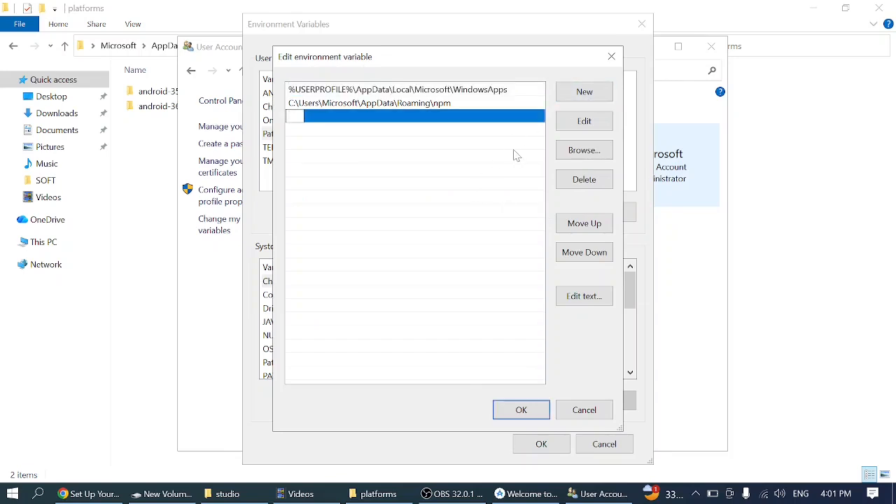
pyautogui.click(611, 56)
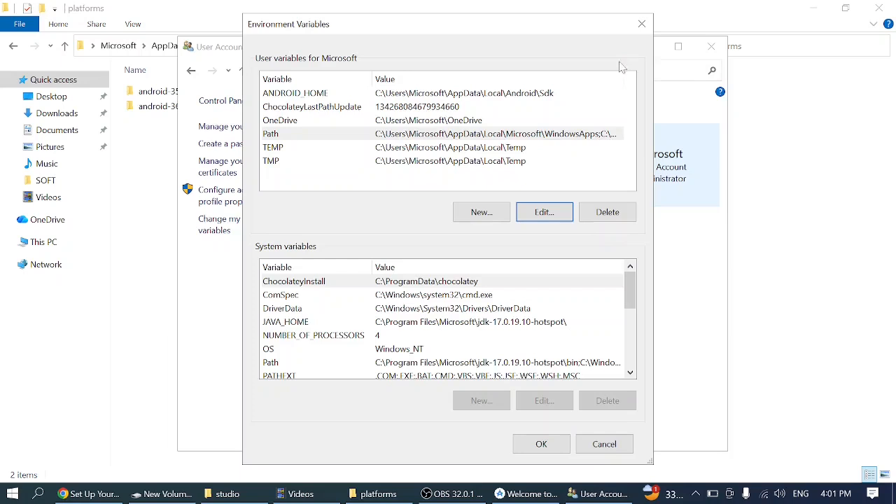
# - Add C:\Users\Microsoft\AppData\Local\Android\Sdk\platforms as a new entry in the user Path variable and save the environment variables
pyautogui.click(315, 134)
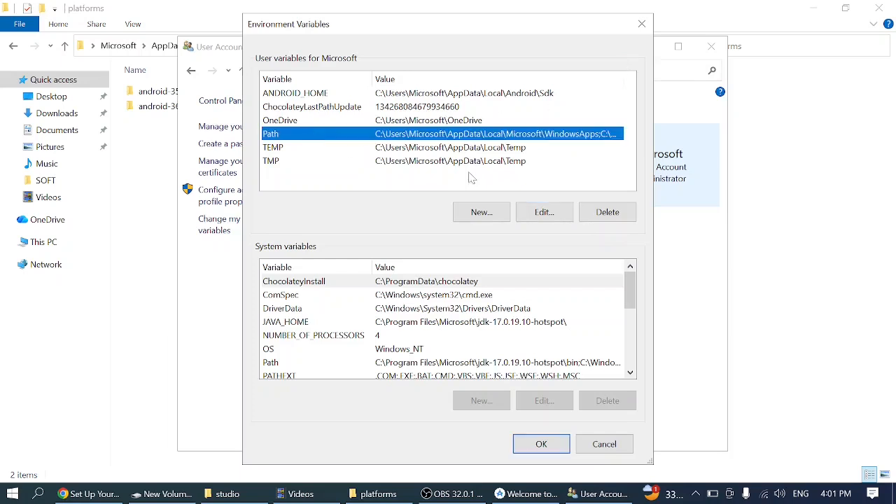
pyautogui.click(544, 213)
pyautogui.click(579, 93)
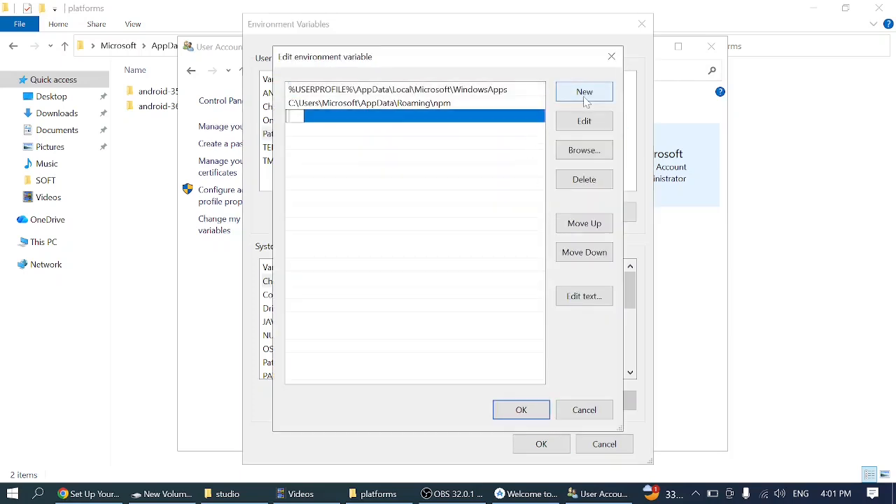
pyautogui.write('C:\\Users\\Microsoft\\AppData\\Local\\Android\\Sdk\\platforms')
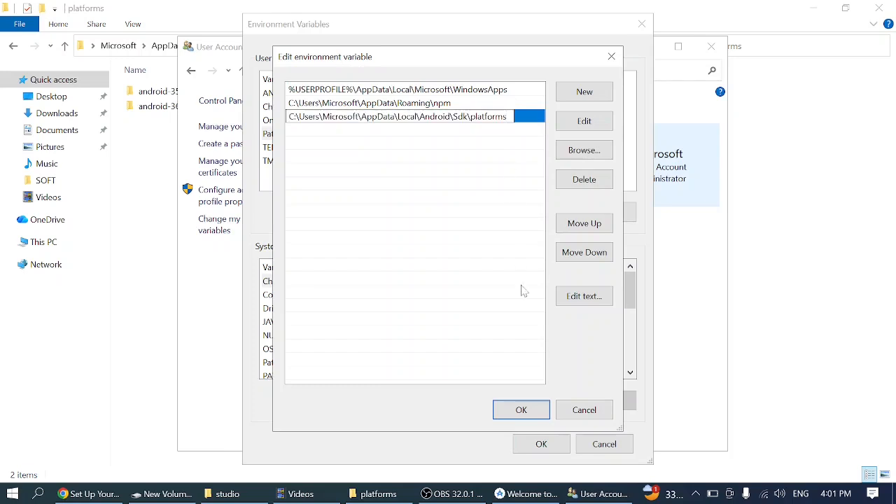
pyautogui.click(521, 411)
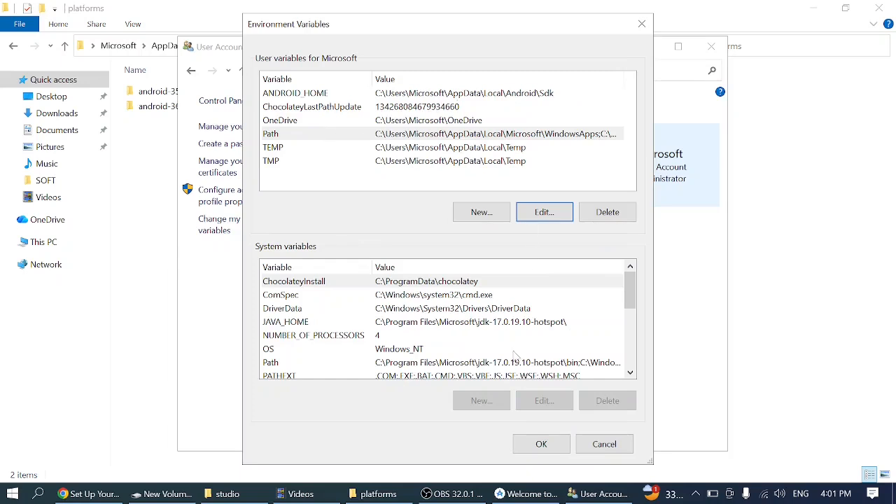
pyautogui.click(541, 445)
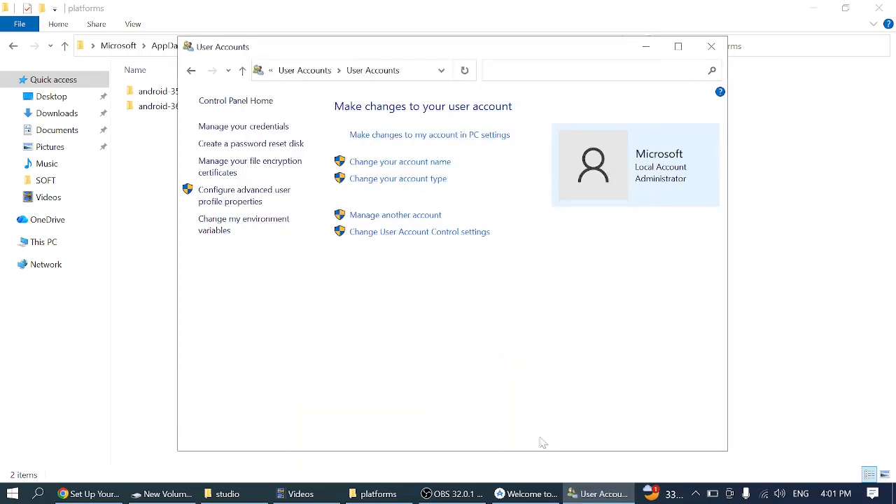
# - Return to the Sdk folder in File Explorer, open its platform-tools folder and copy that folder's full path
pyautogui.click(645, 47)
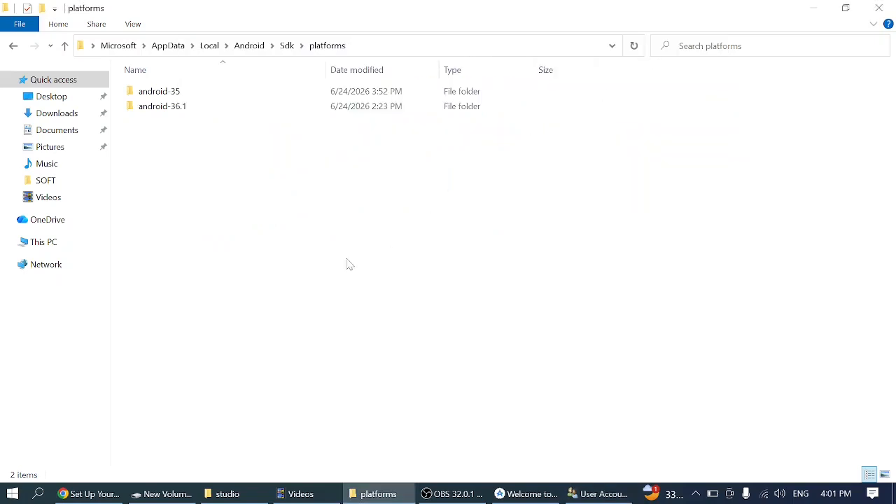
pyautogui.press('BackSpace')
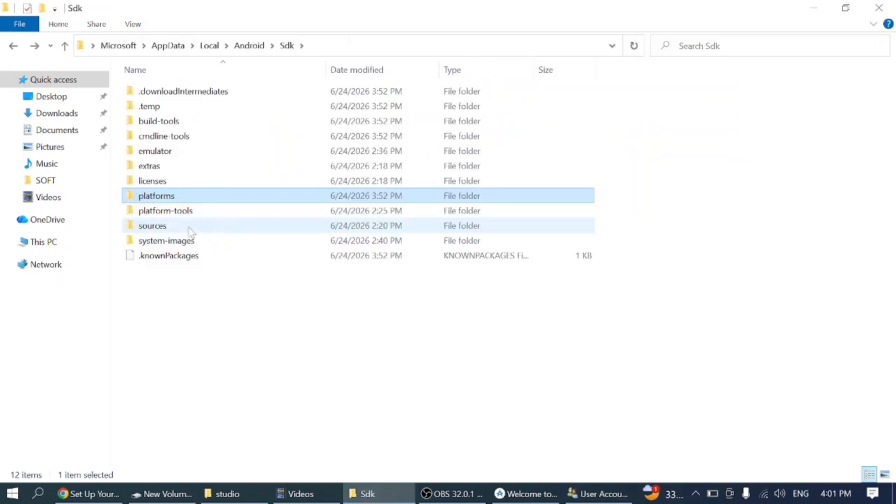
pyautogui.doubleClick(176, 209)
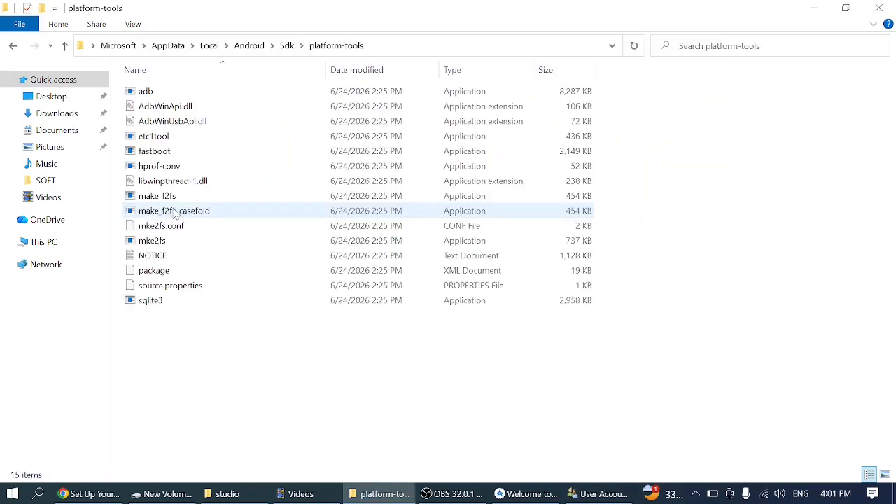
pyautogui.click(392, 50)
pyautogui.hotkey('ctrl', 'c')
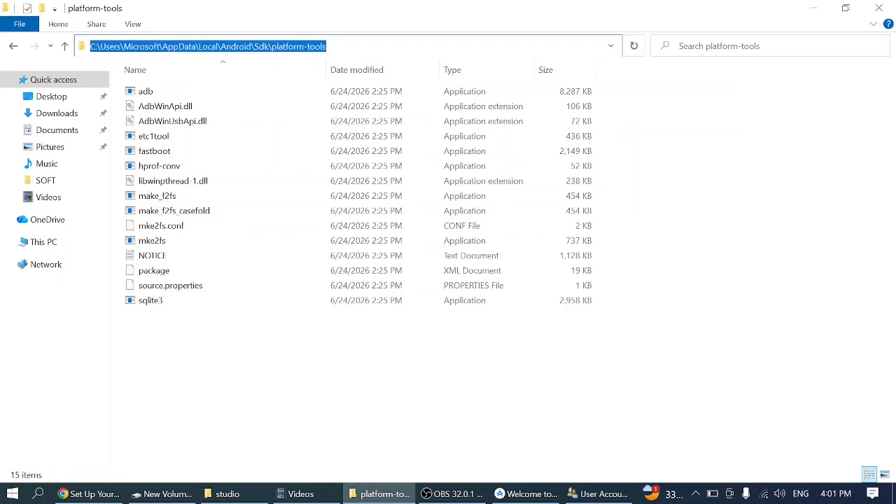
# - Add C:\Users\Microsoft\AppData\Local\Android\Sdk\platform-tools as a new entry in the user Path variable through User Accounts and save the changes
pyautogui.click(593, 493)
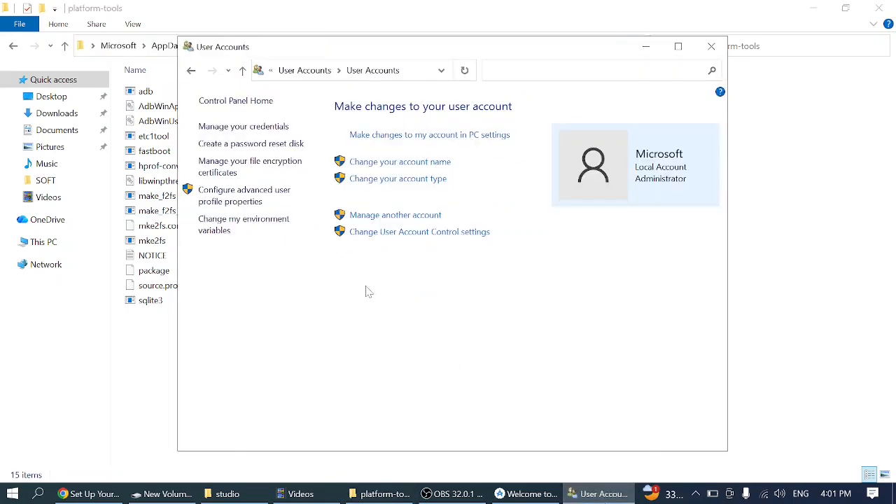
pyautogui.click(236, 229)
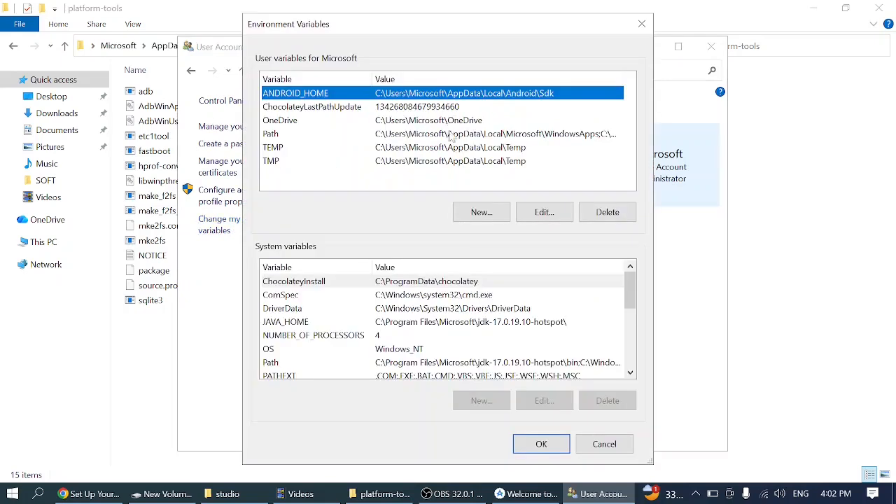
pyautogui.click(450, 147)
pyautogui.click(441, 135)
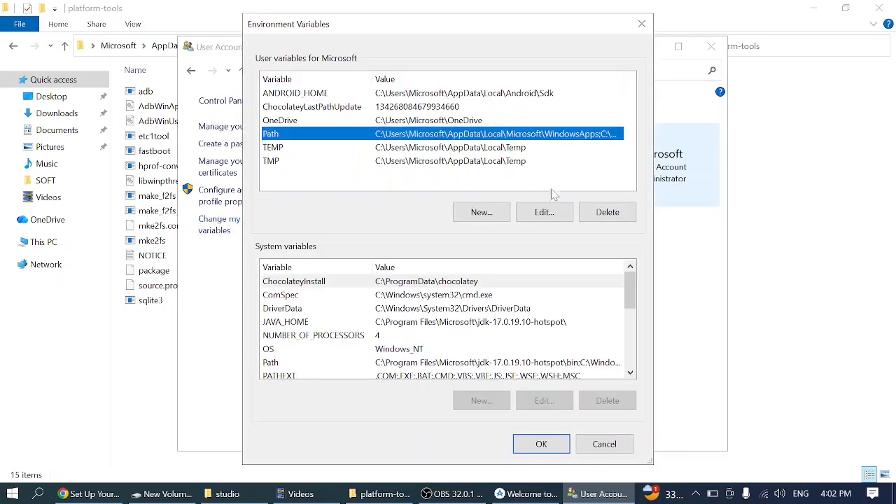
pyautogui.click(550, 212)
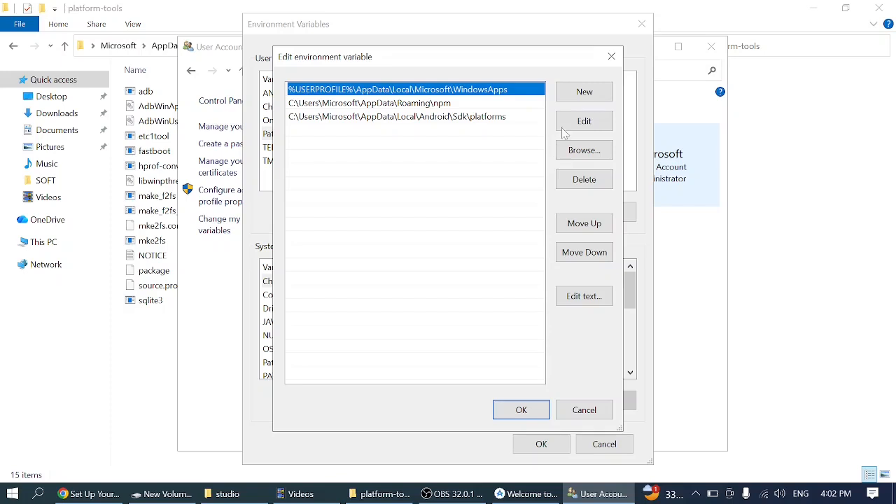
pyautogui.click(588, 93)
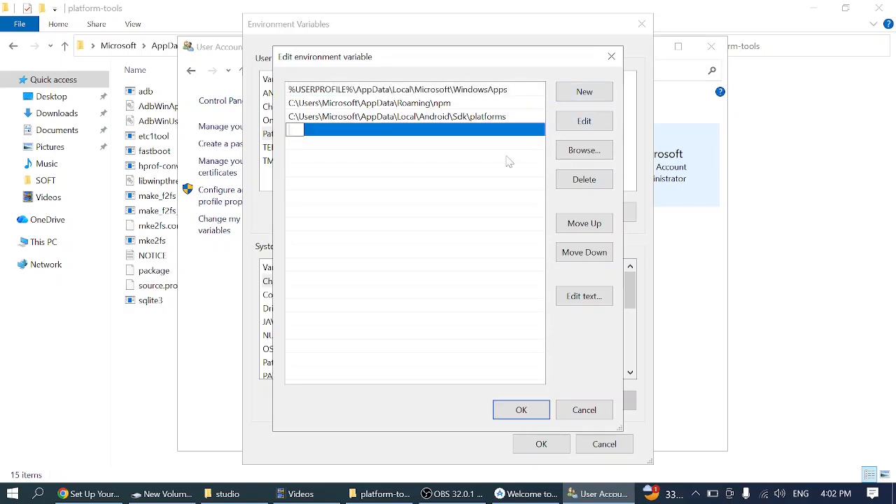
pyautogui.hotkey('ctrl', 'v')
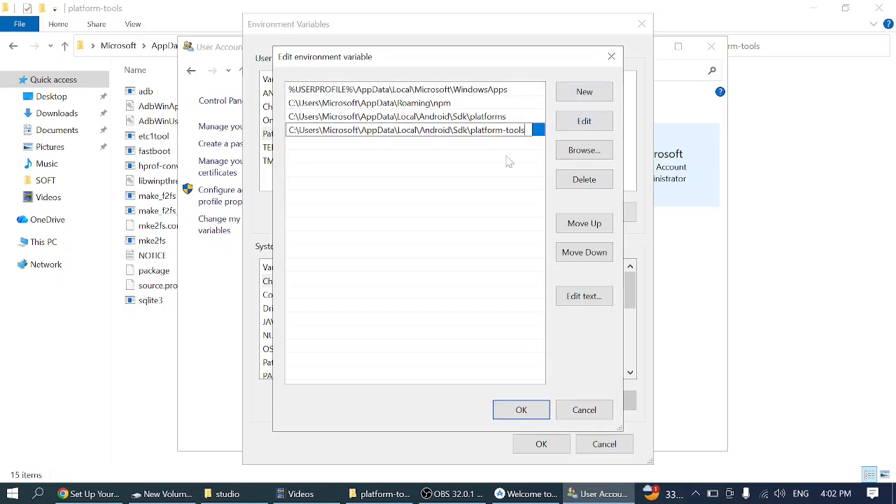
pyautogui.click(521, 410)
pyautogui.click(535, 442)
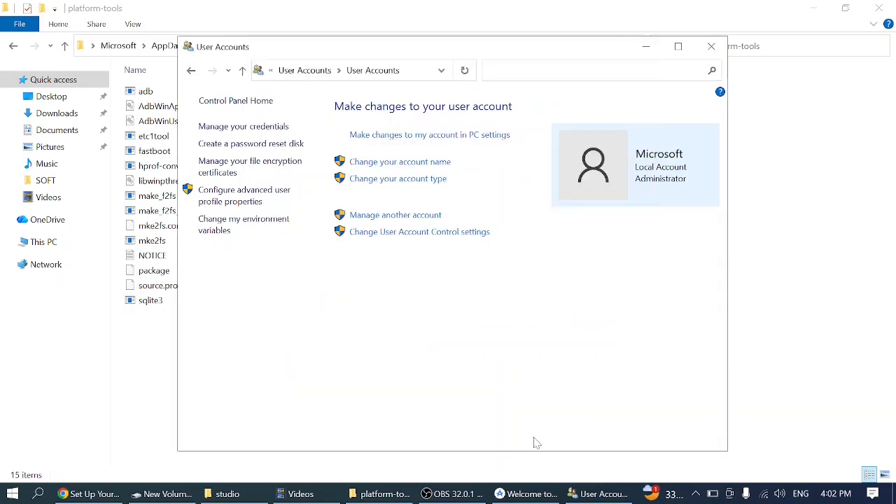
# - Go back to the Sdk folder in File Explorer, open its build-tools folder and copy that folder's full path
pyautogui.click(645, 46)
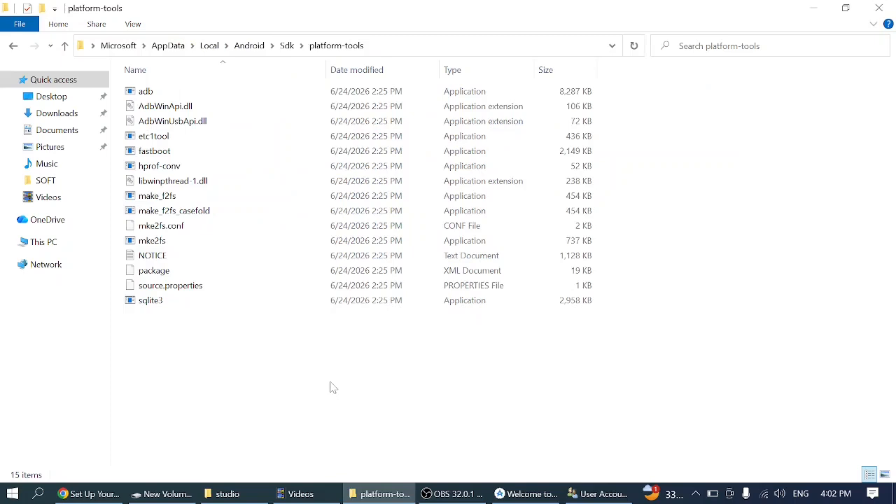
pyautogui.hotkey('alt', 'Up')
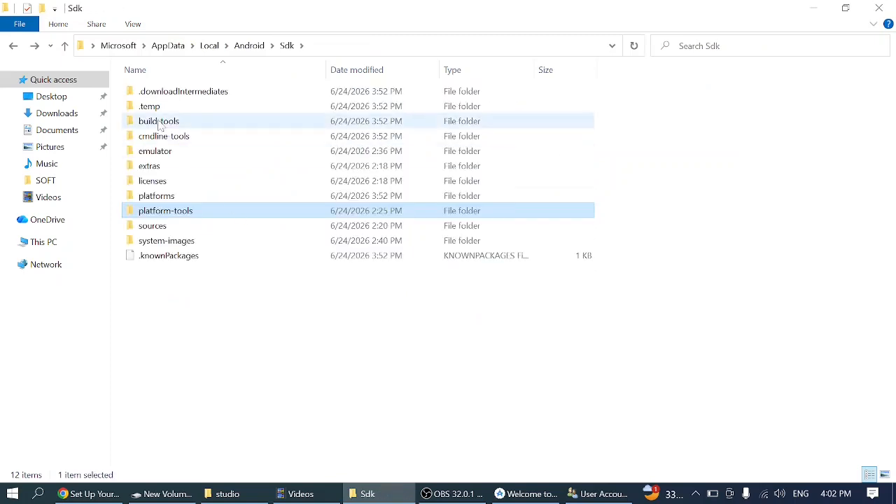
pyautogui.doubleClick(168, 122)
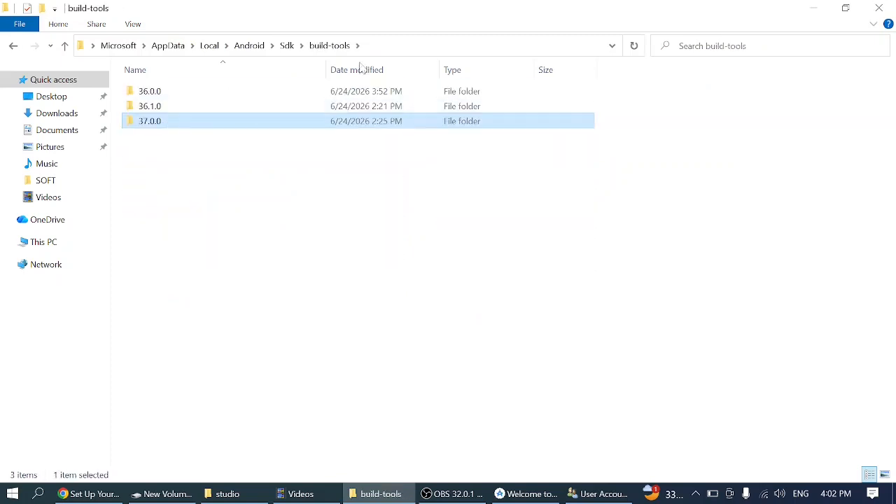
pyautogui.click(413, 48)
pyautogui.hotkey('ctrl', 'c')
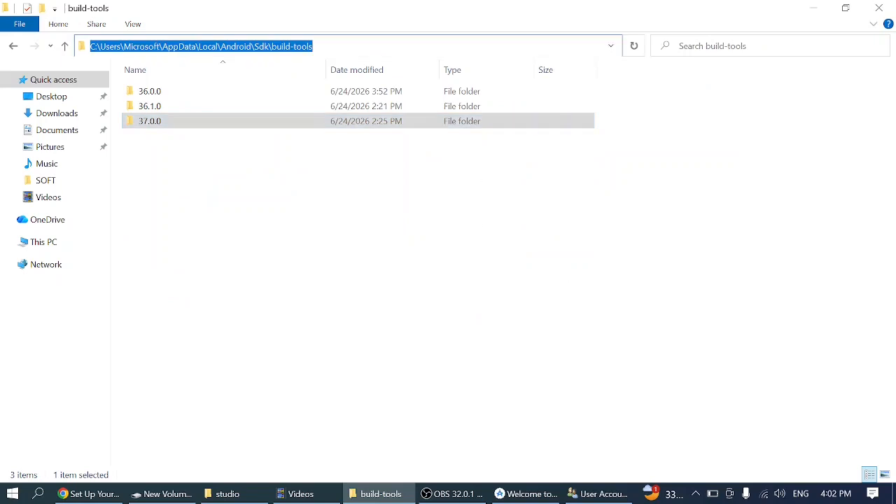
# - Add C:\Users\Microsoft\AppData\Local\Android\Sdk\build-tools as a new entry in the user Path variable through User Accounts and save the changes
pyautogui.click(595, 494)
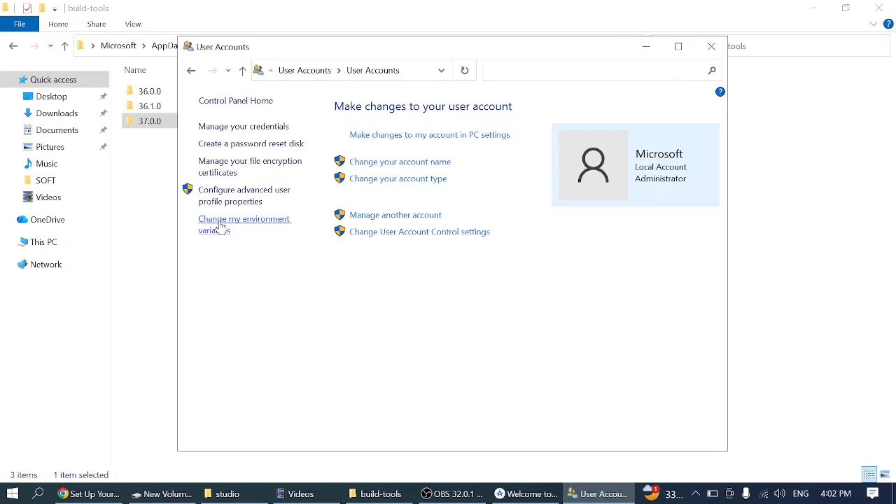
pyautogui.click(220, 224)
pyautogui.click(275, 135)
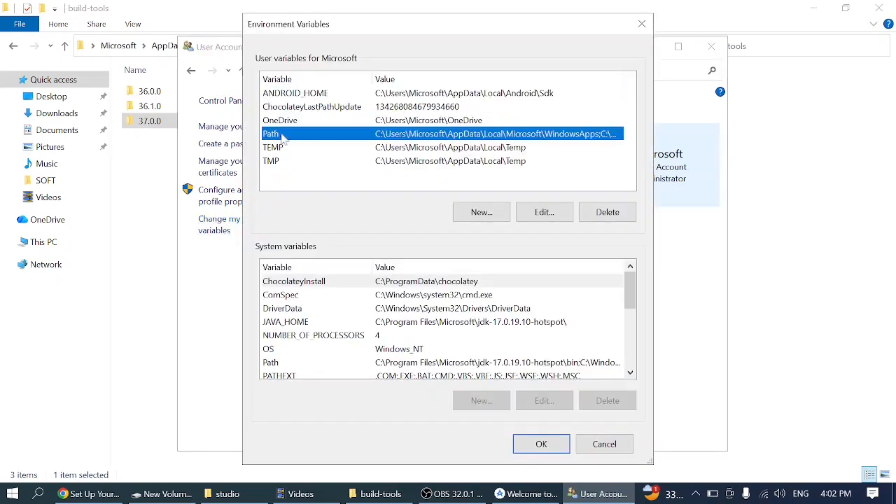
pyautogui.click(543, 212)
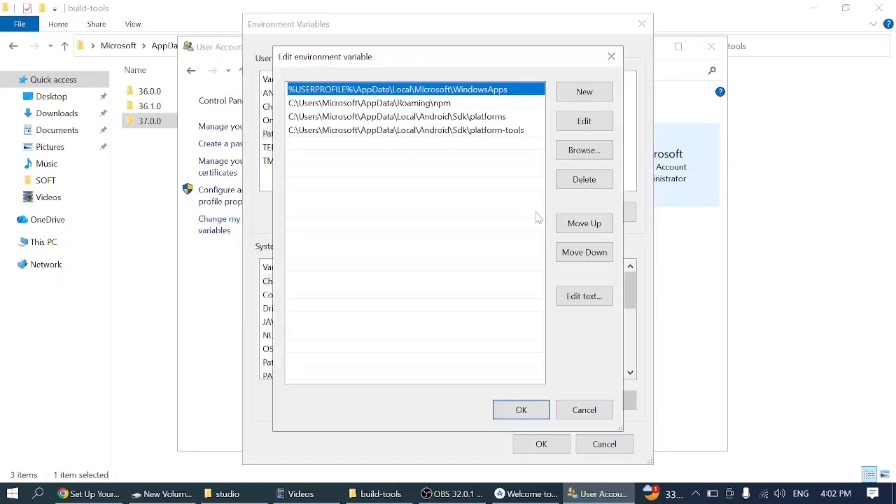
pyautogui.click(584, 92)
pyautogui.hotkey('ctrl', 'v')
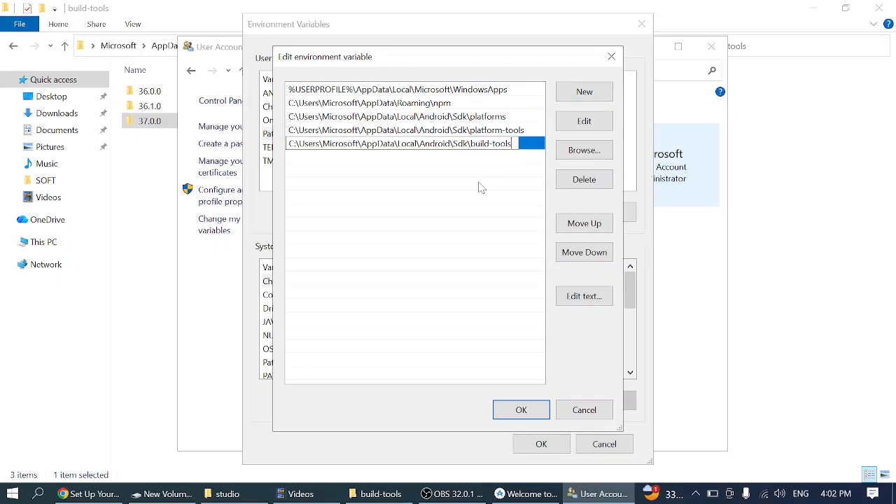
pyautogui.click(521, 409)
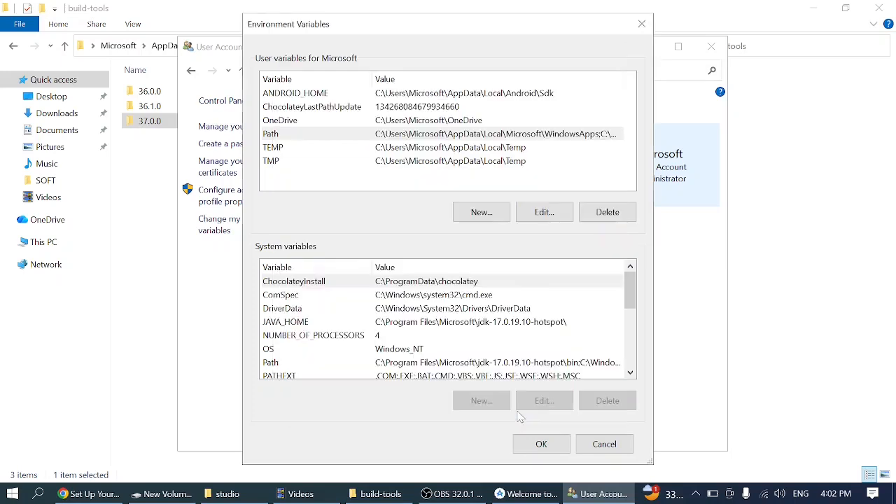
pyautogui.click(542, 444)
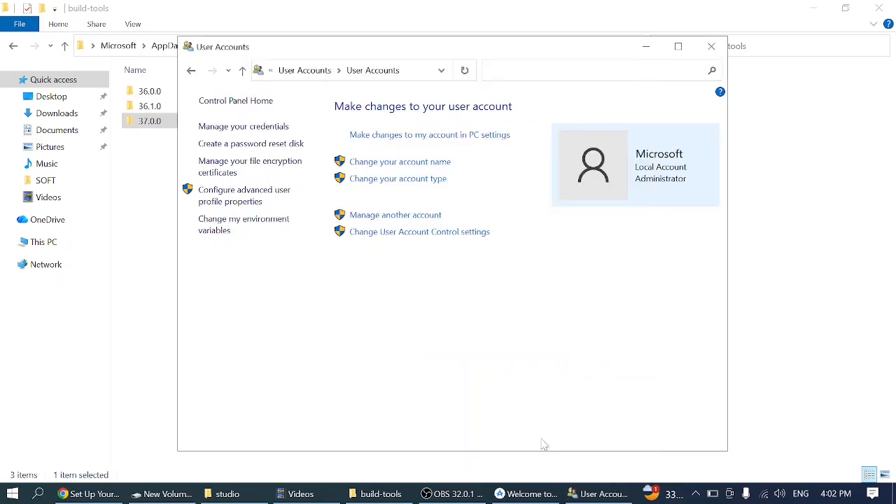
# - Close the User Accounts window and minimise File Explorer with the Sdk folder open
pyautogui.click(646, 45)
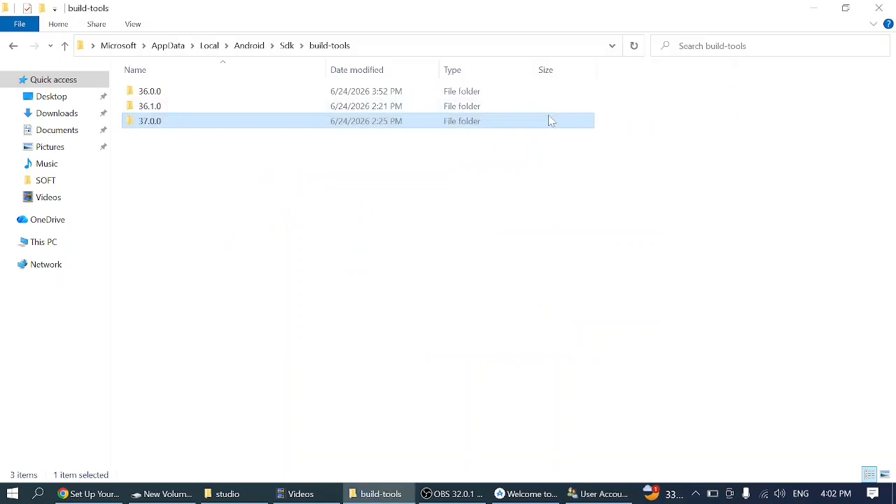
pyautogui.hotkey('alt', 'Up')
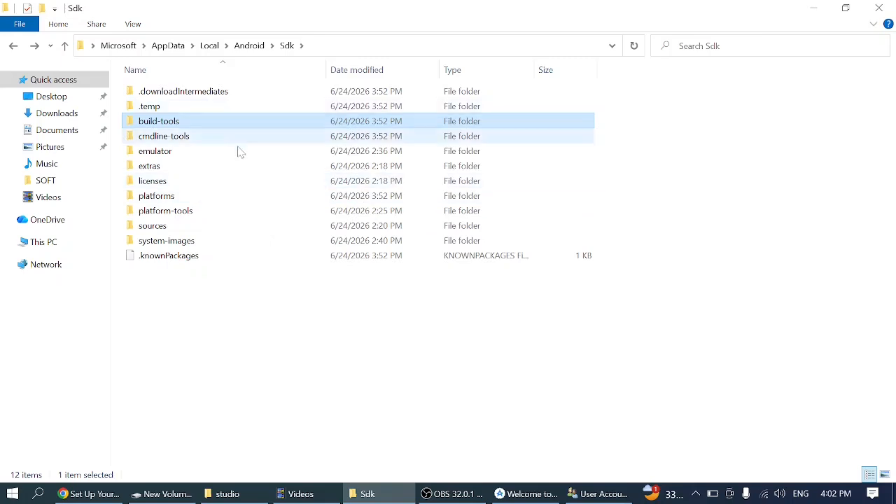
pyautogui.click(585, 495)
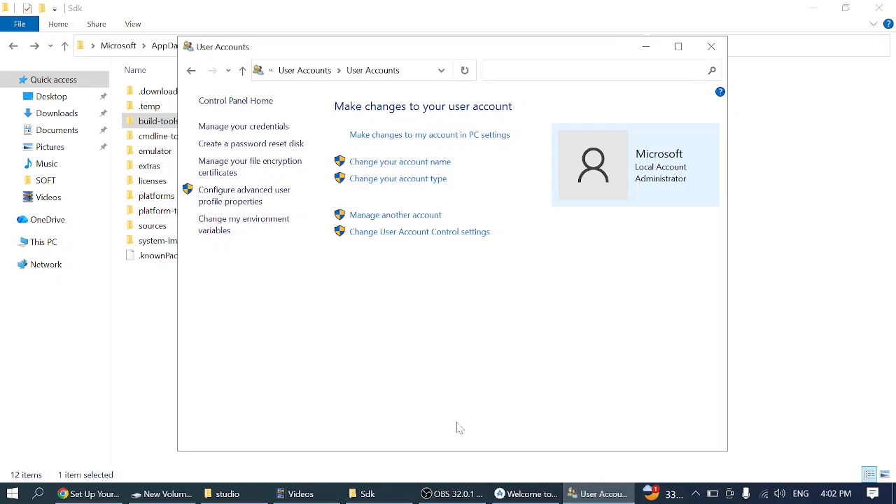
pyautogui.click(708, 48)
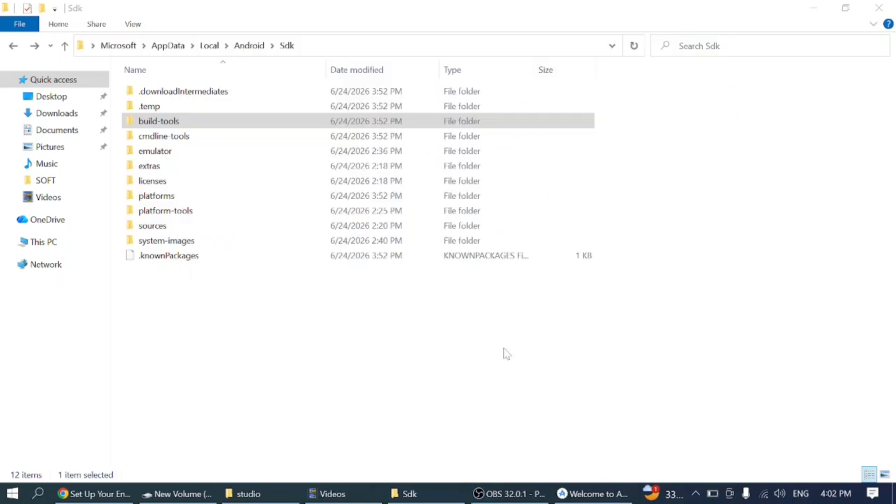
pyautogui.click(828, 7)
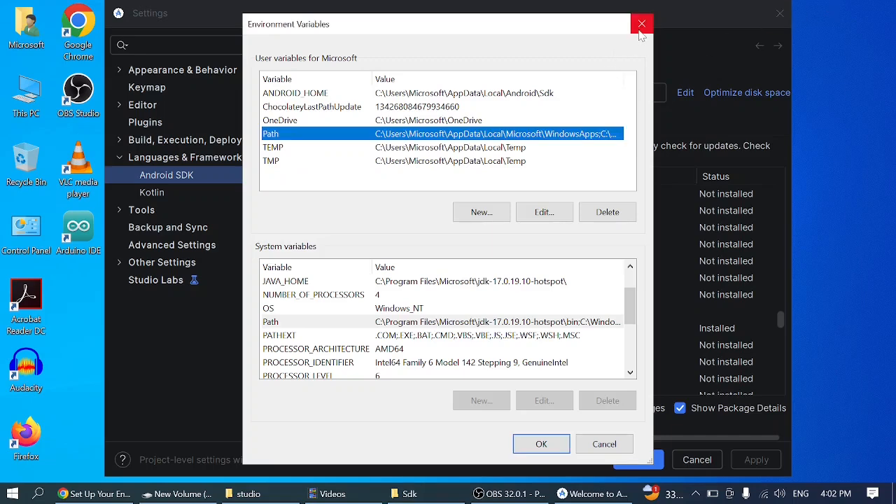
# - Confirm the environment variables and the Android SDK settings, and close Android Studio
pyautogui.click(542, 445)
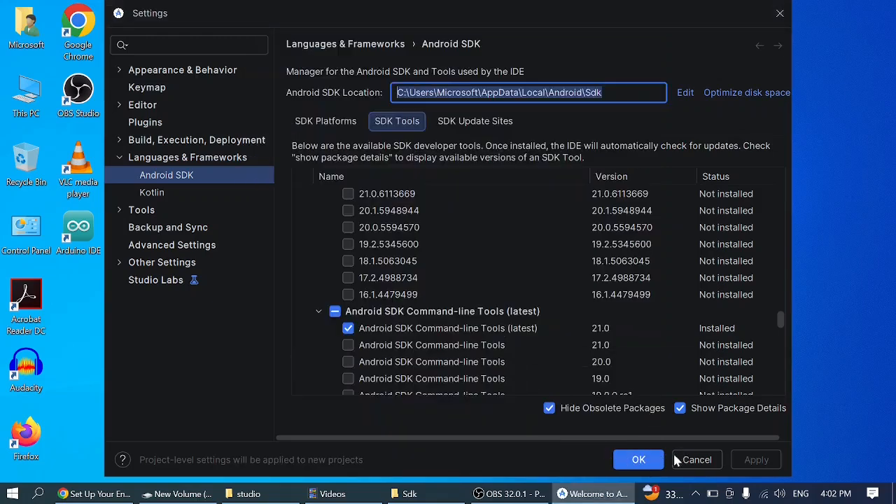
pyautogui.click(638, 460)
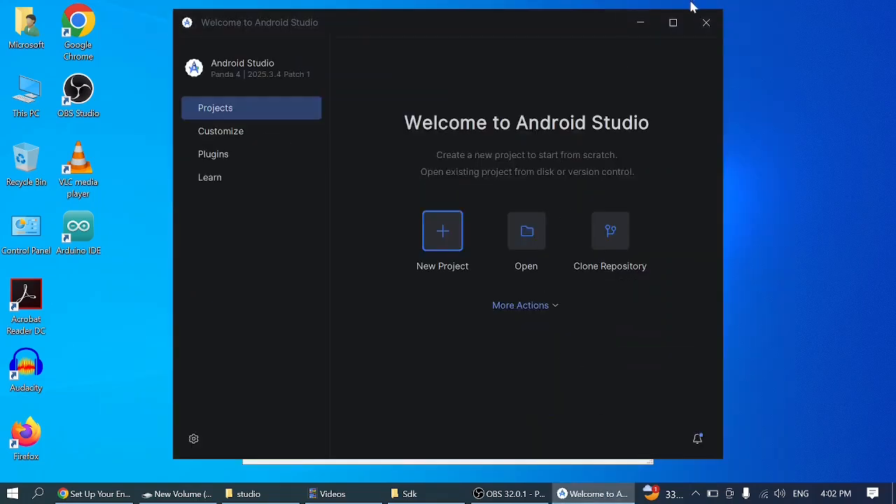
pyautogui.click(706, 25)
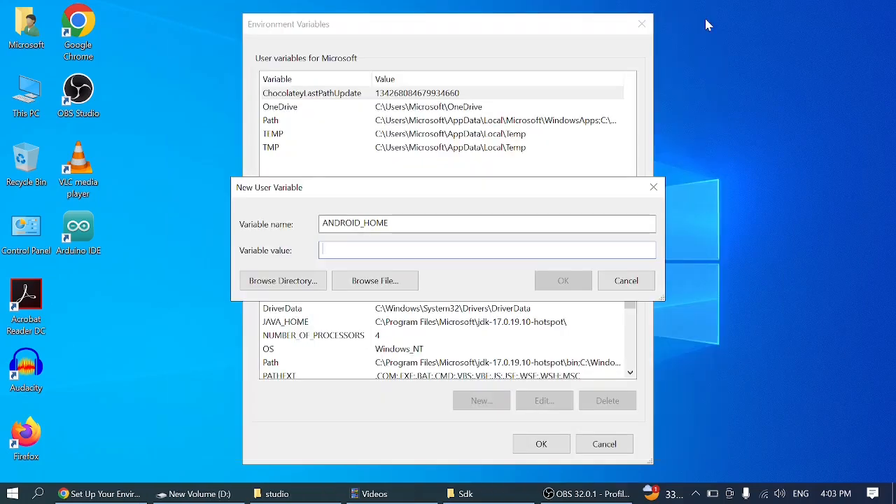
# - Cancel the leftover New User Variable entry for ANDROID_HOME and close the remaining Environment Variables window without saving
pyautogui.click(620, 281)
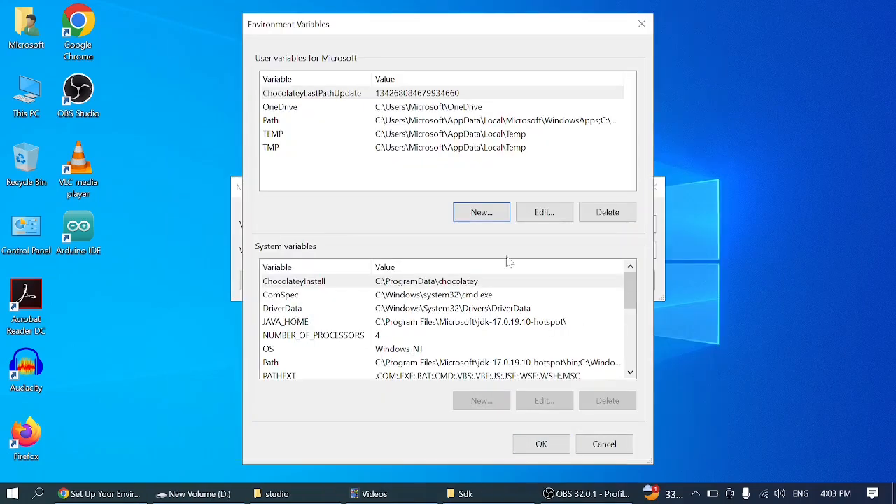
pyautogui.click(593, 444)
pyautogui.click(626, 281)
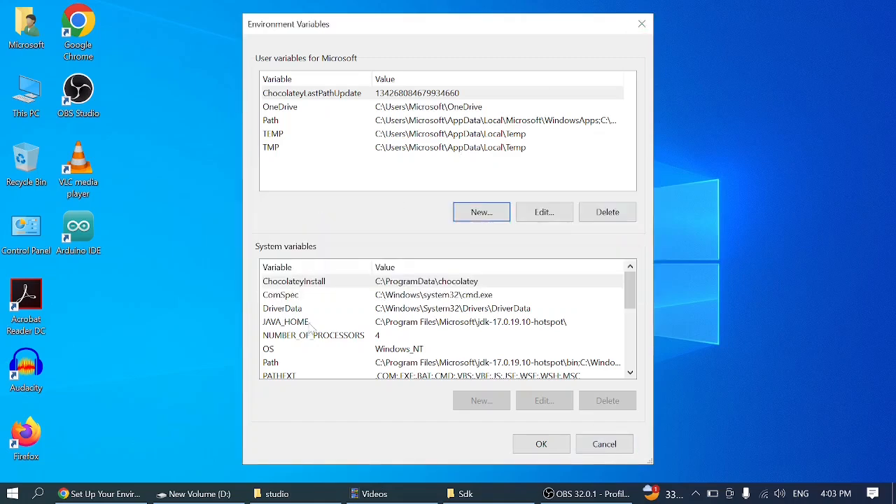
pyautogui.click(295, 363)
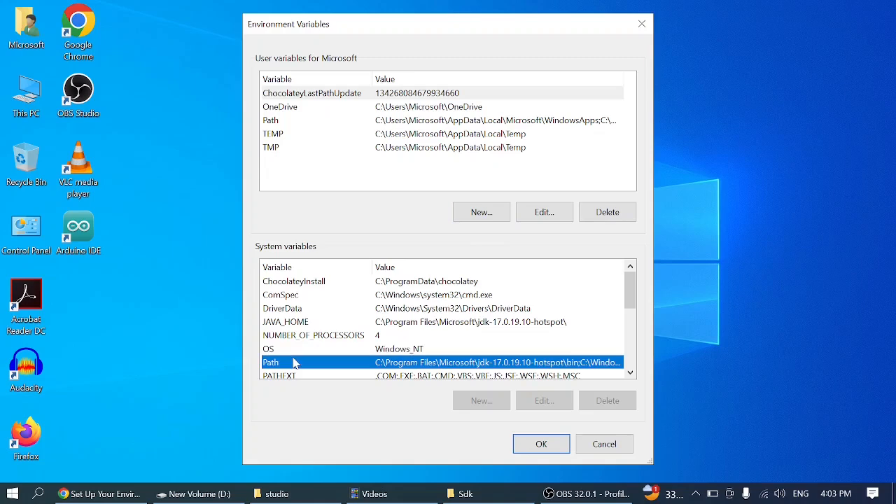
pyautogui.click(640, 25)
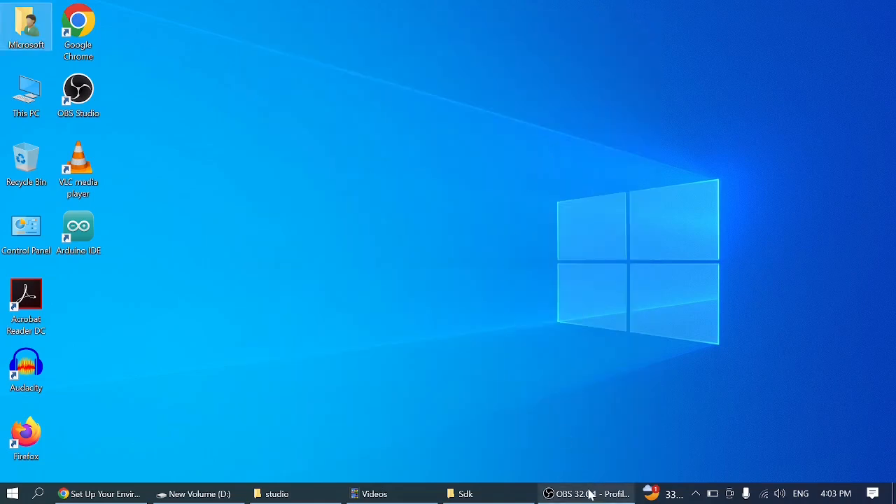
# - Switch to Chrome and read the "Preparing the Android device" section of the React Native environment setup page
pyautogui.click(68, 494)
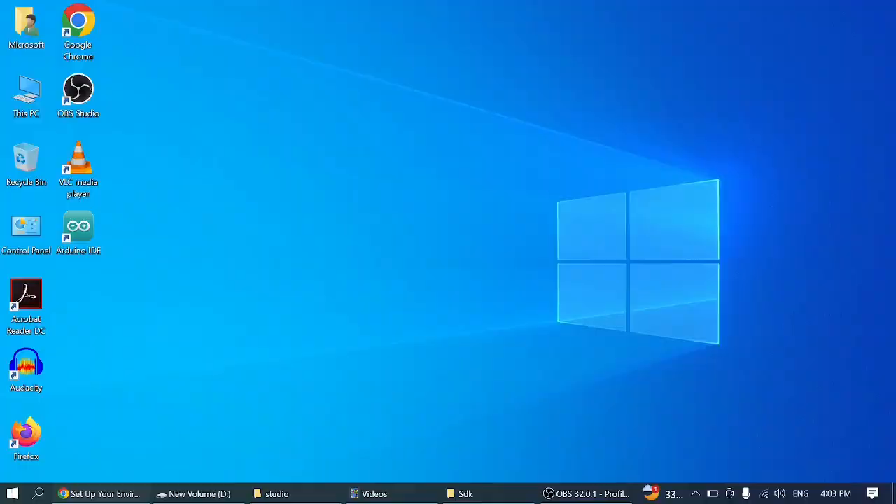
pyautogui.scroll(-3, 413, 364)
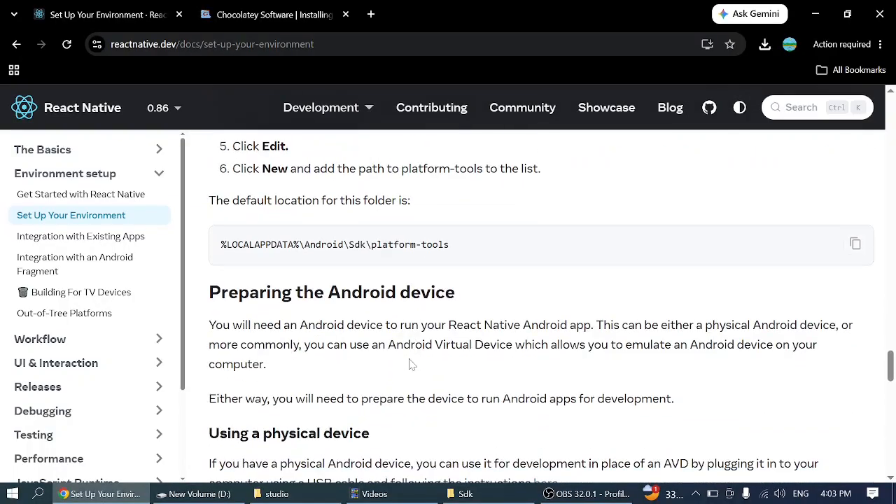
pyautogui.moveTo(208, 292); pyautogui.dragTo(463, 299)
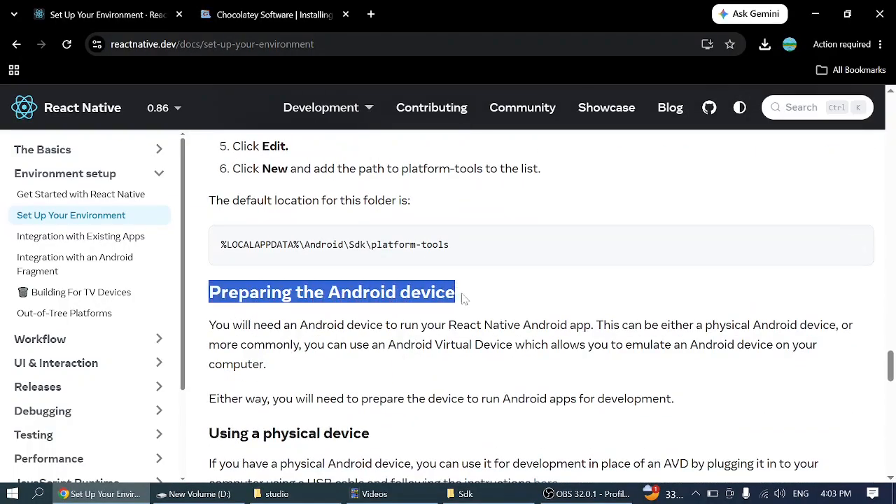
pyautogui.click(463, 299)
pyautogui.scroll(-2, 460, 296)
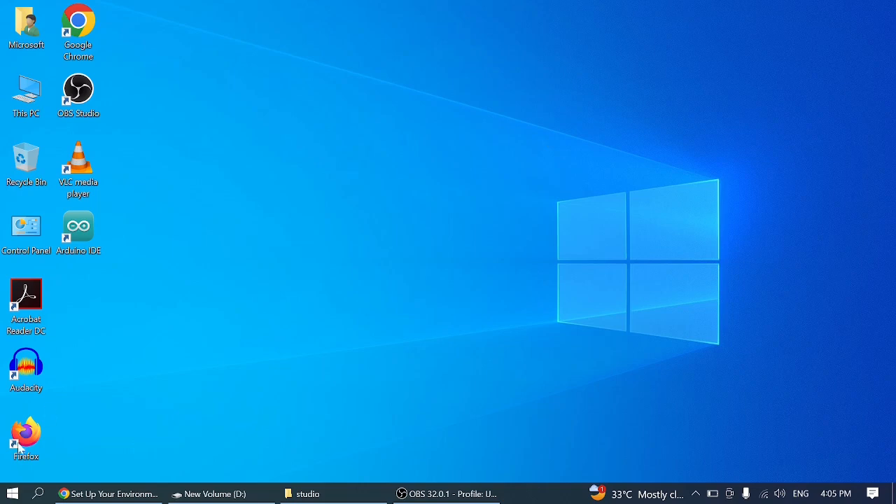
# - Open Command Prompt as administrator and change from C:\Windows\system32 to the D: drive
pyautogui.click(12, 493)
pyautogui.write('cmd')
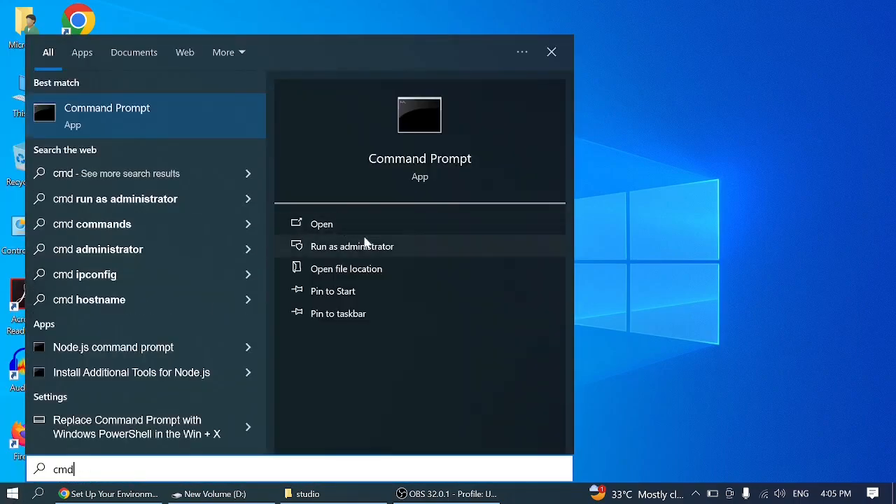
pyautogui.click(364, 248)
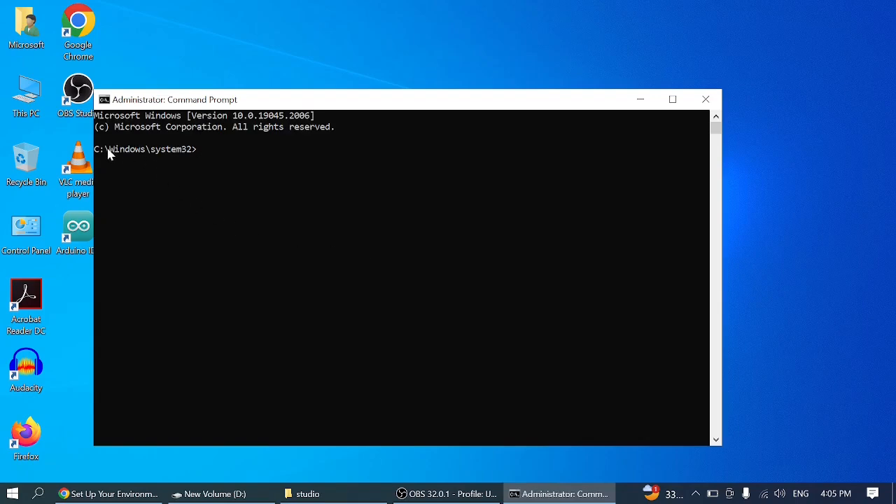
pyautogui.moveTo(107, 148); pyautogui.dragTo(197, 155)
pyautogui.click(197, 149)
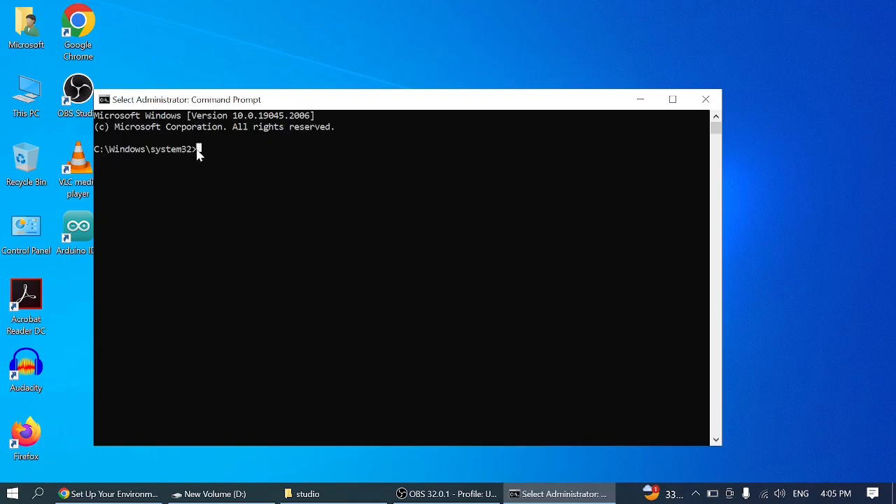
pyautogui.click(215, 193)
pyautogui.write('D:')
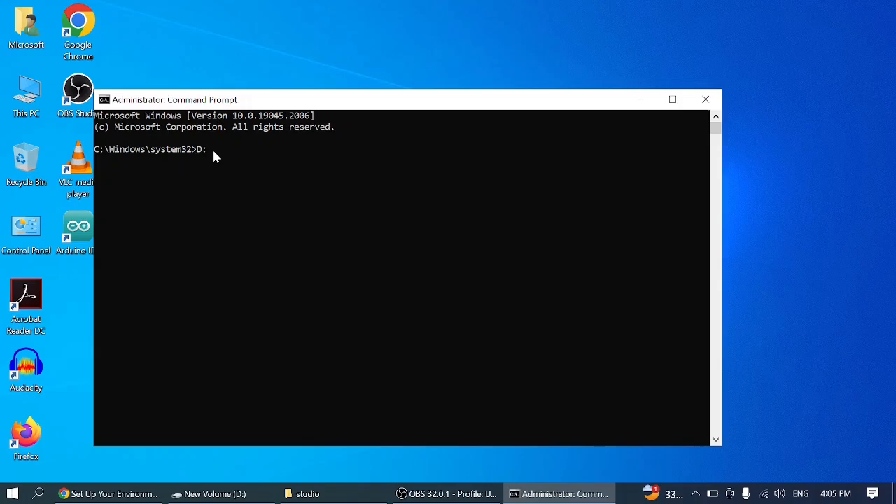
pyautogui.press('Return')
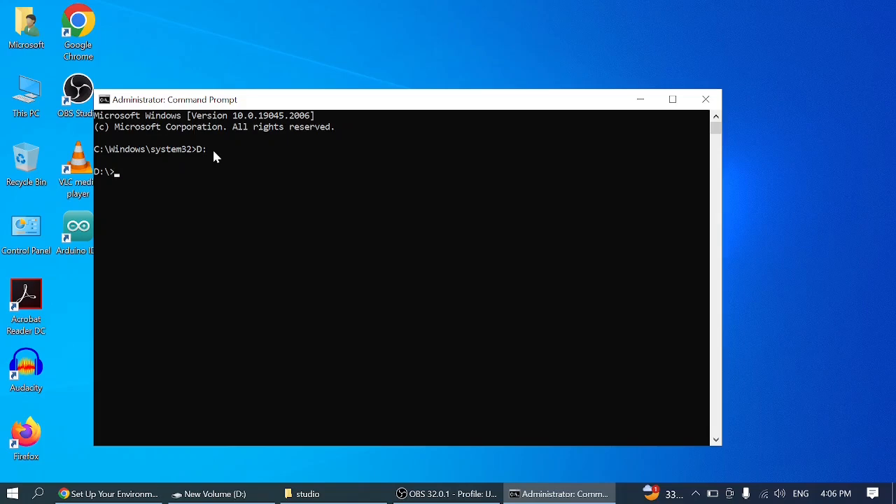
pyautogui.write('npx rea')
pyautogui.write('ct-na')
pyautogui.write('t')
pyautogui.write('ive init')
pyautogui.write('N')
pyautogui.write('ew')
pyautogui.press('BackSpace')
pyautogui.press('BackSpace')
pyautogui.press('BackSpace')
pyautogui.write('Awesome')
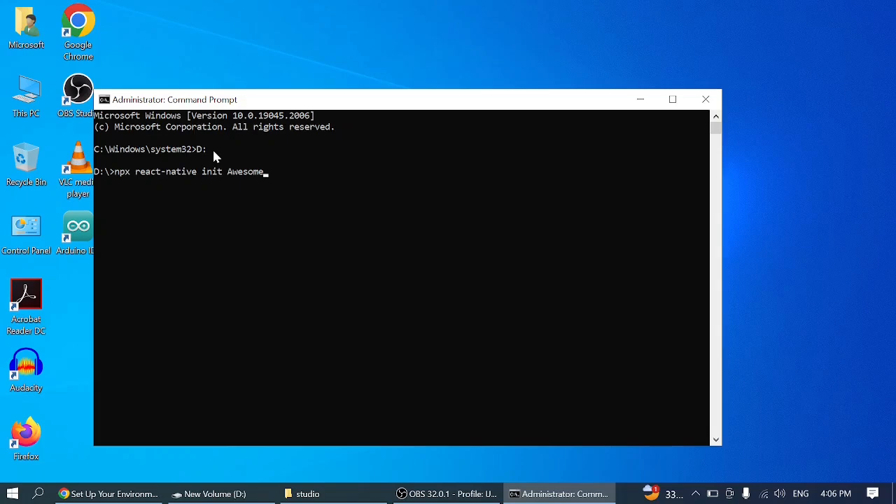
pyautogui.write('Project')
pyautogui.press('Return')
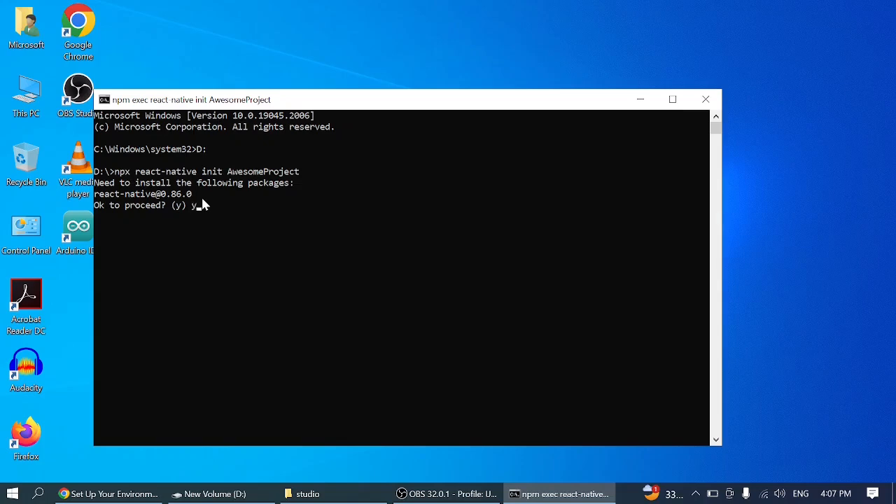
pyautogui.press('Return')
# - Switch to Chrome, search for "vscode download" in a new tab and view the Windows options on the Visual Studio Code download page
pyautogui.click(112, 493)
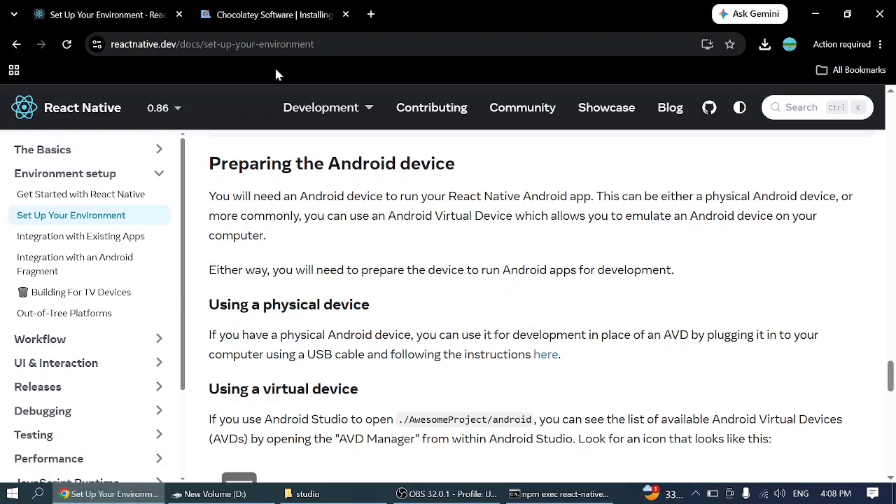
pyautogui.click(371, 15)
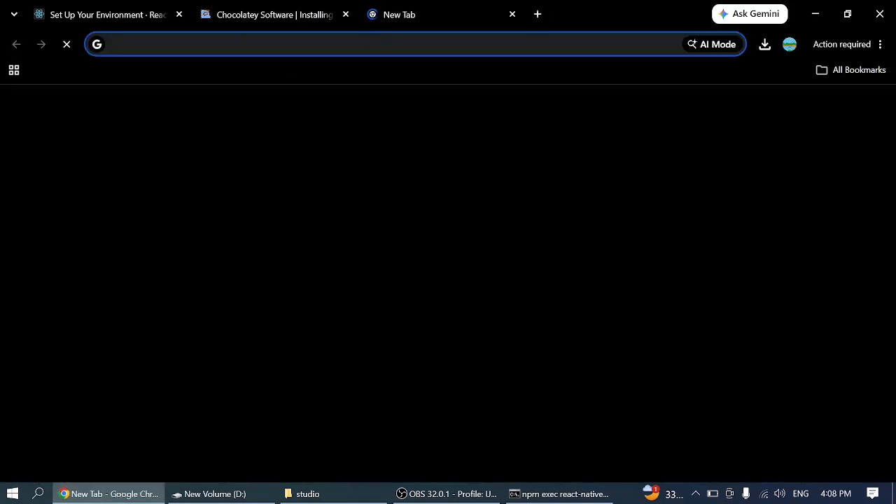
pyautogui.write('v')
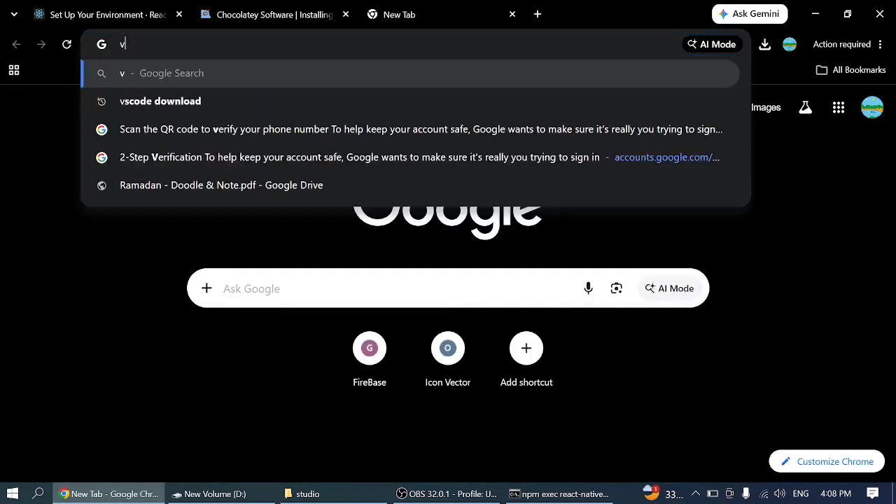
pyautogui.write('scode')
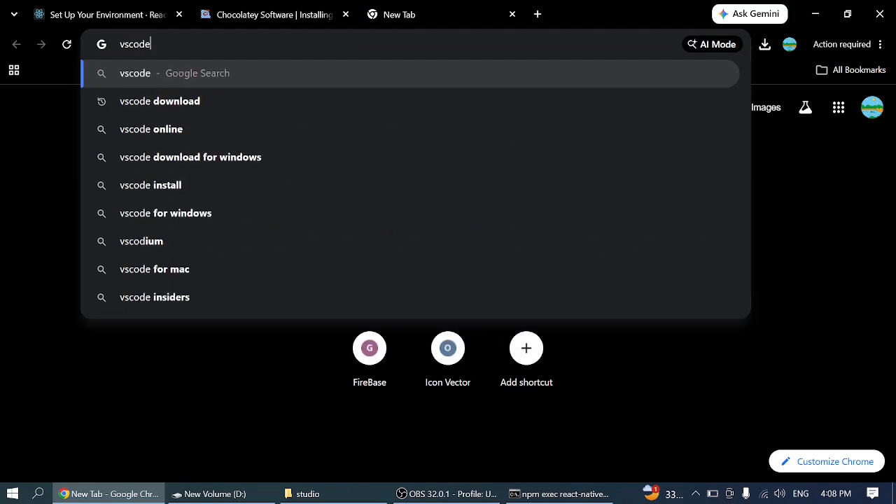
pyautogui.click(212, 106)
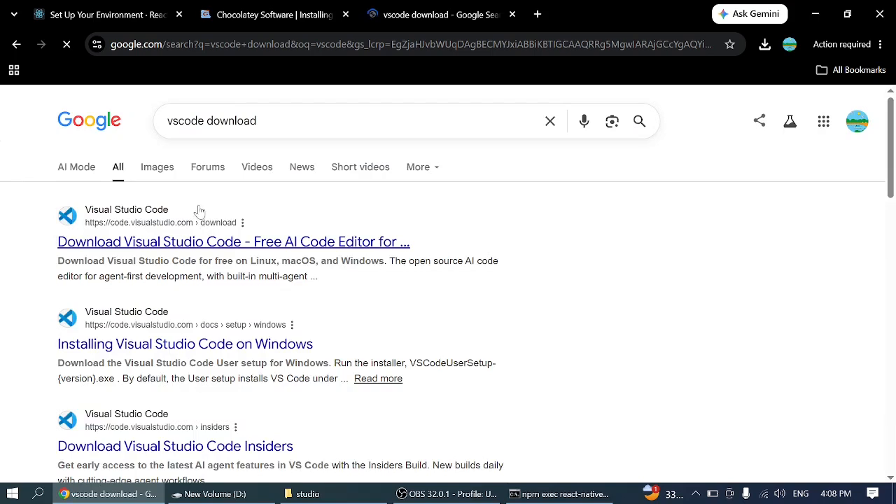
pyautogui.click(119, 243)
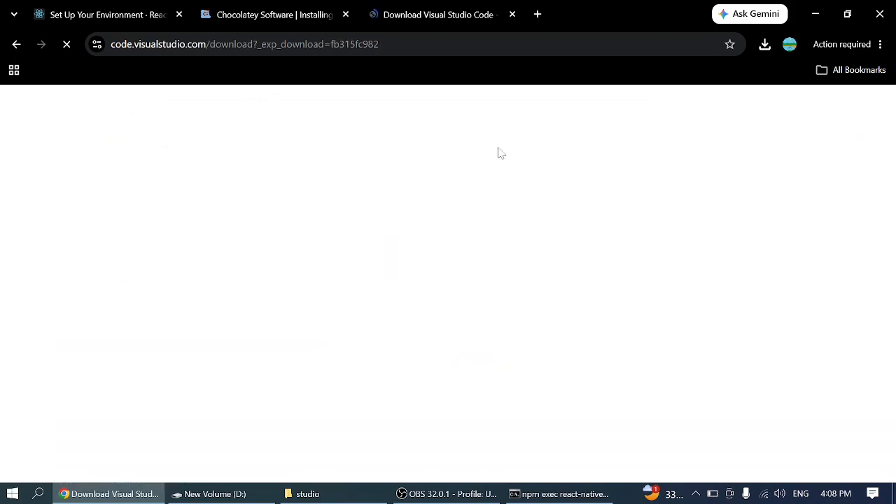
pyautogui.scroll(-1, 362, 342)
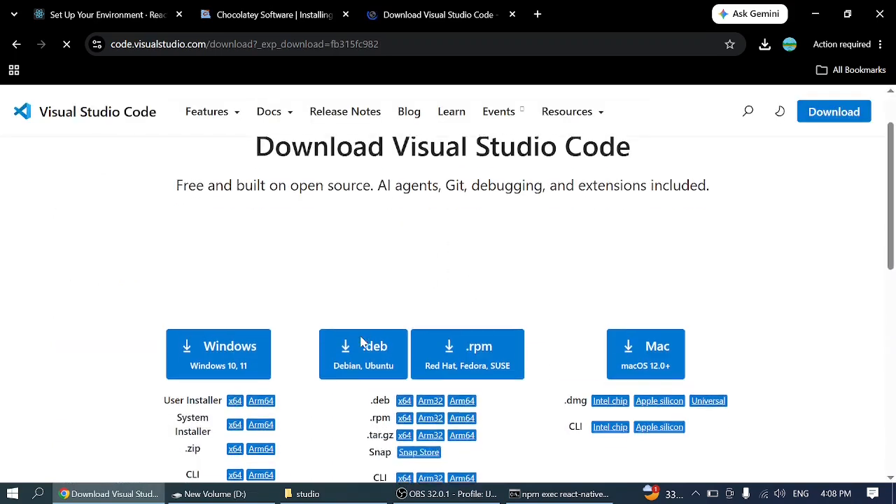
pyautogui.scroll(-1, 362, 343)
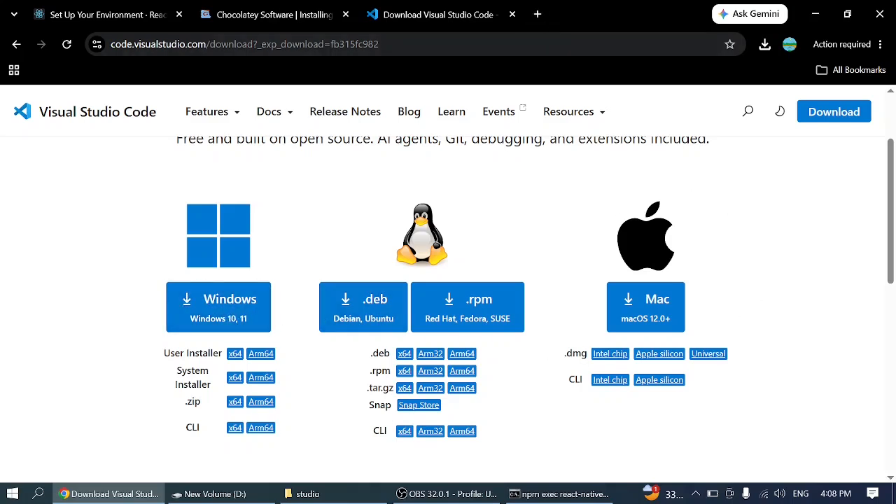
pyautogui.click(815, 14)
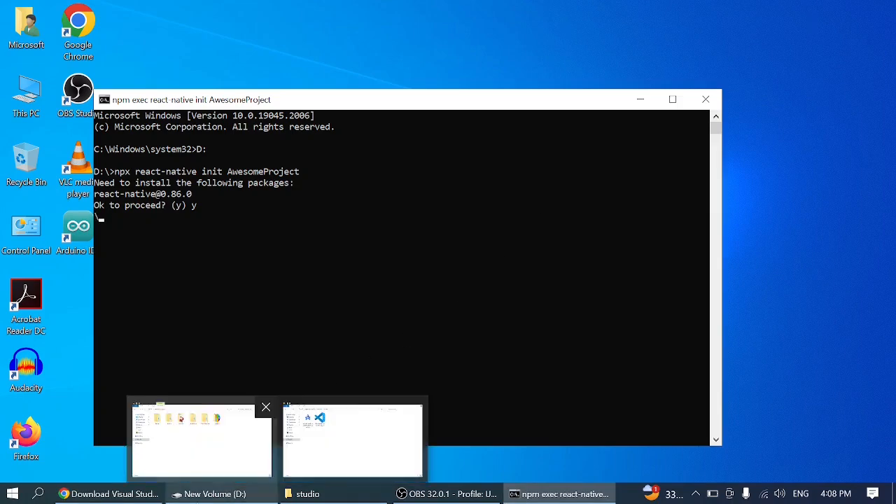
# - Run the VSCodeUserSetup-x64-1.122.1 installer from the studio folder in File Explorer and accept its license agreement
pyautogui.click(344, 495)
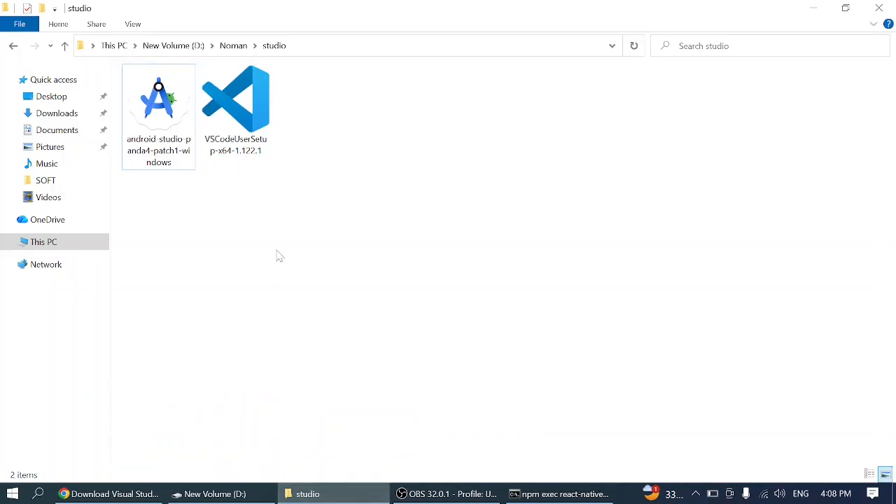
pyautogui.click(241, 124)
pyautogui.doubleClick(241, 124)
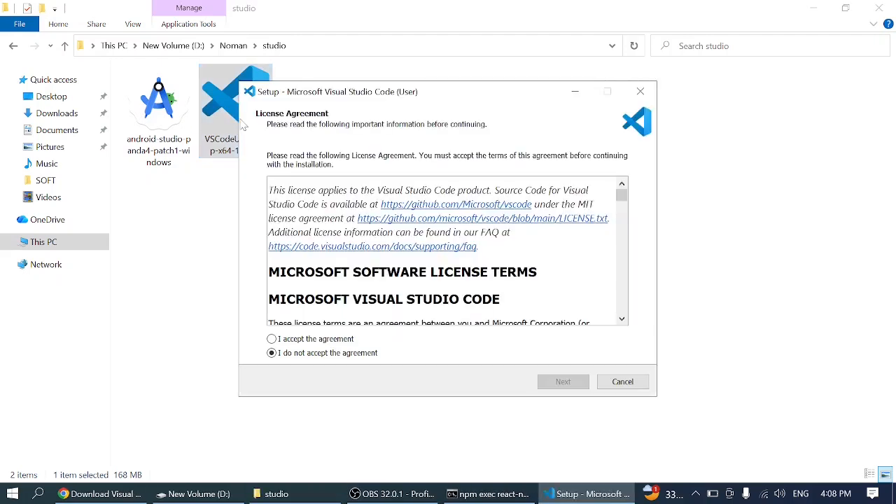
pyautogui.click(272, 339)
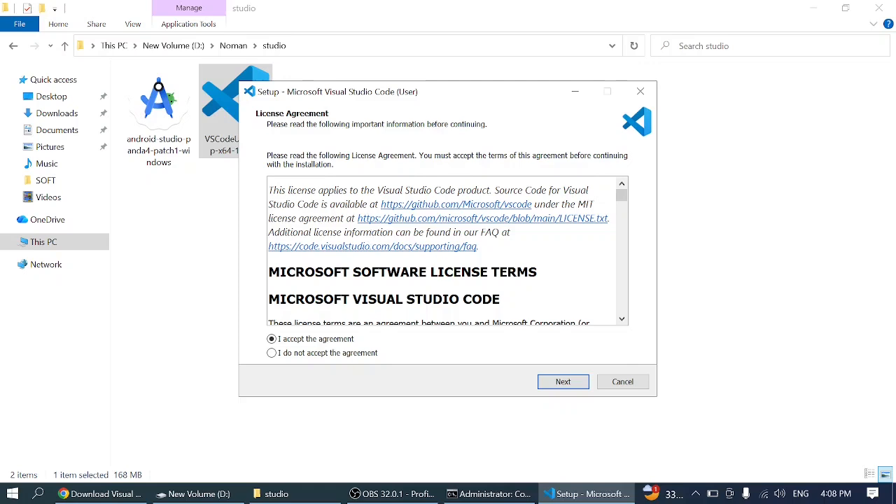
pyautogui.click(556, 386)
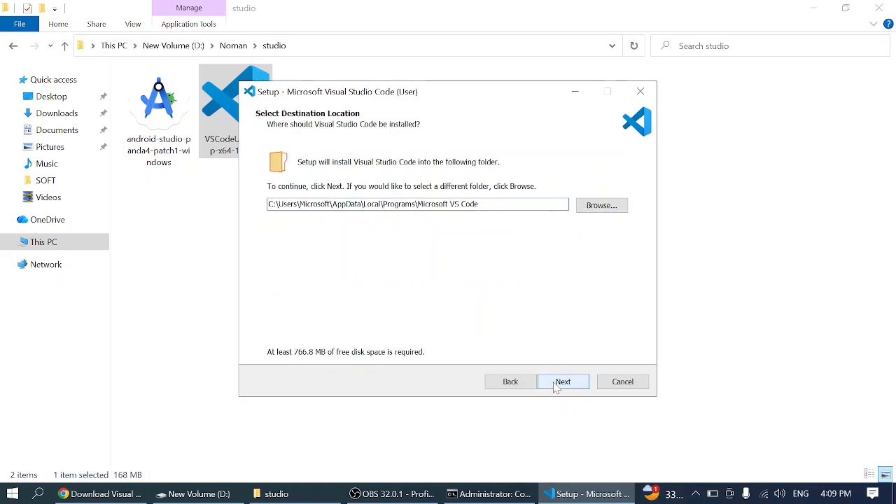
# - Keep the default destination and Start Menu folder, enable creating a desktop icon, and start the Visual Studio Code installation
pyautogui.click(557, 387)
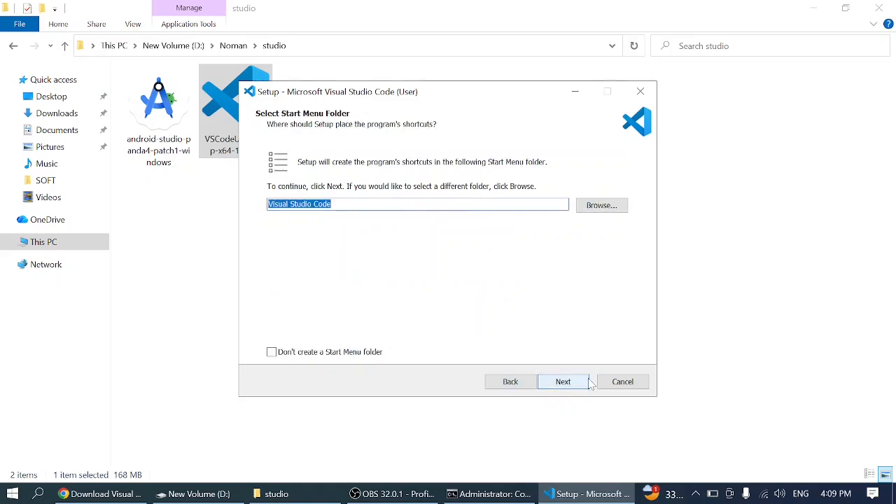
pyautogui.click(560, 385)
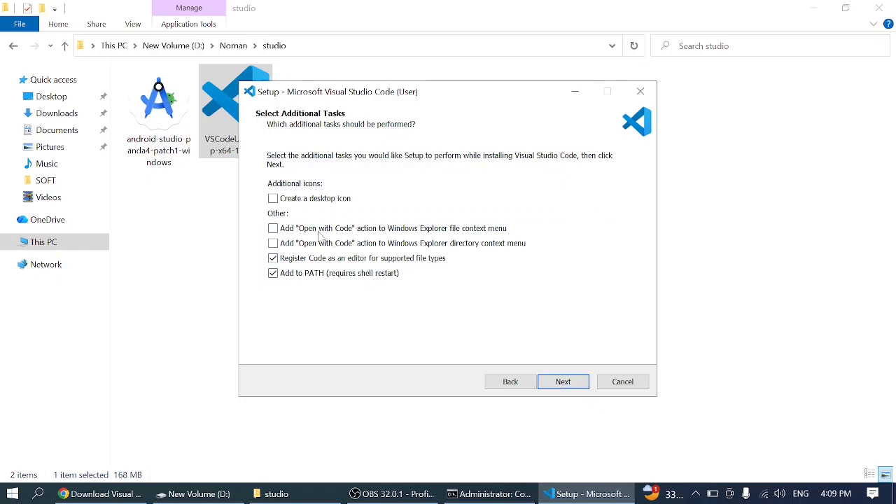
pyautogui.click(273, 199)
pyautogui.click(573, 384)
pyautogui.click(564, 382)
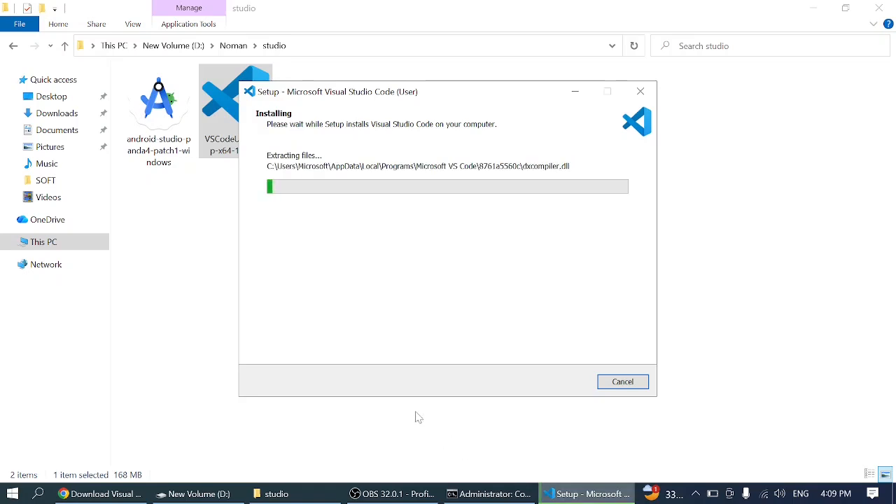
# - Check the project command's output in Command Prompt, and finish the Visual Studio Code setup wizard
pyautogui.moveTo(392, 494)
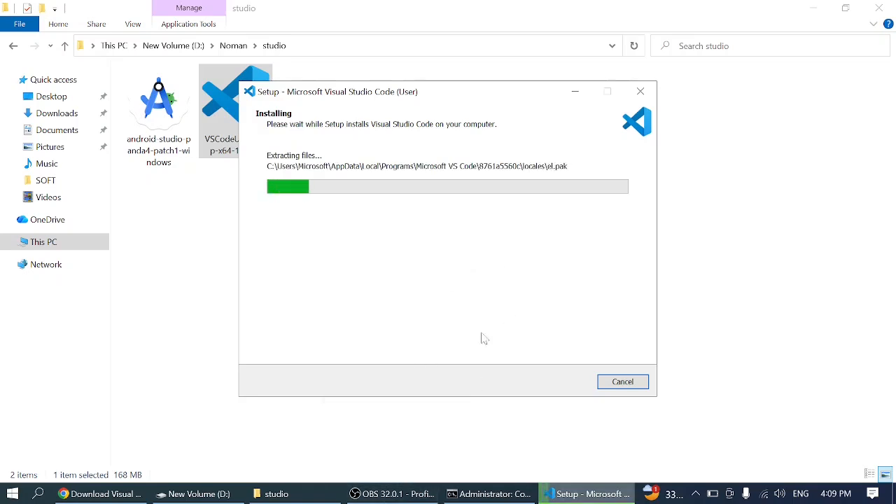
pyautogui.click(492, 495)
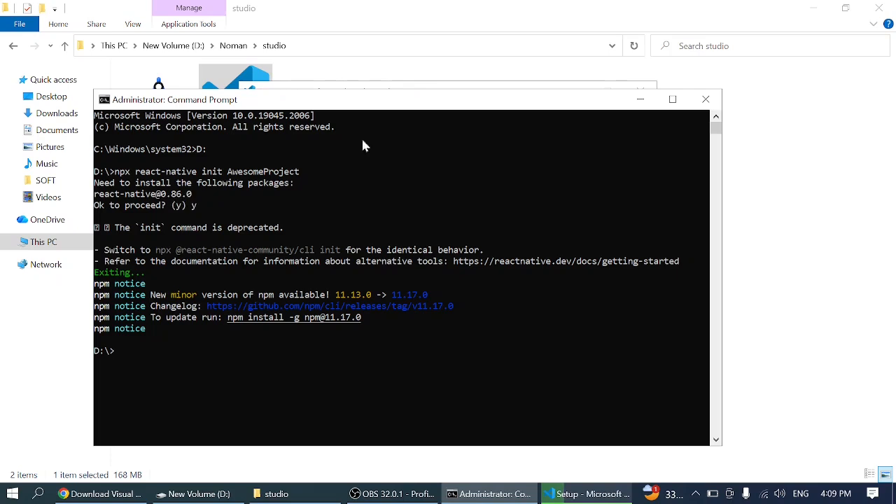
pyautogui.click(645, 105)
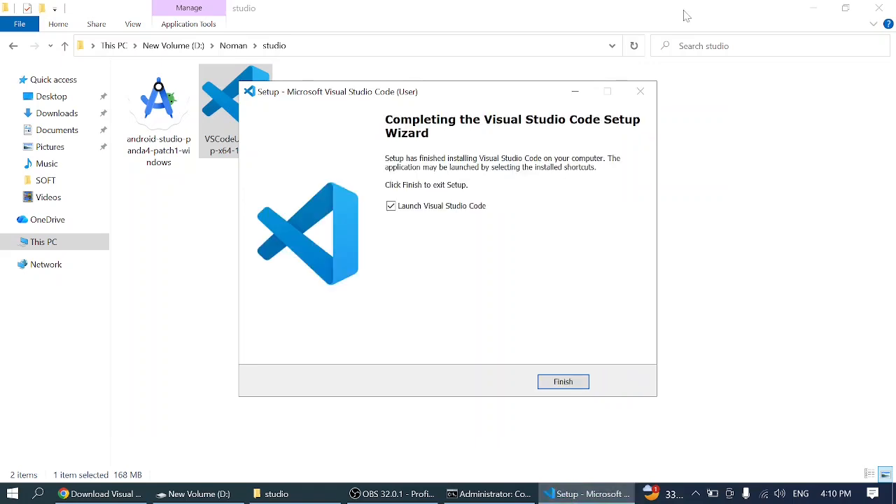
pyautogui.click(563, 382)
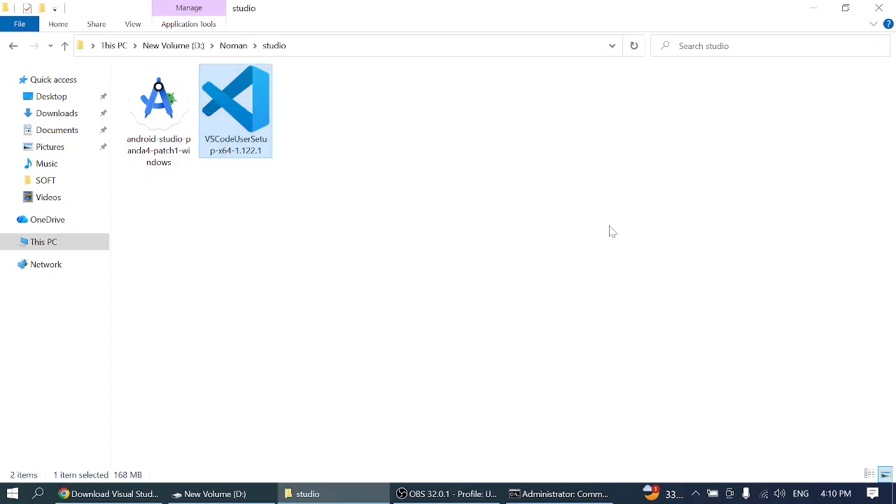
pyautogui.click(811, 7)
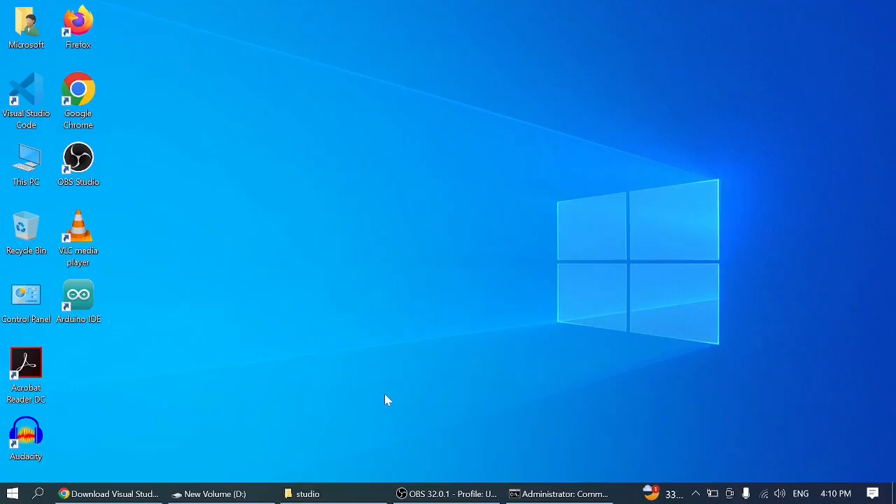
pyautogui.click(518, 493)
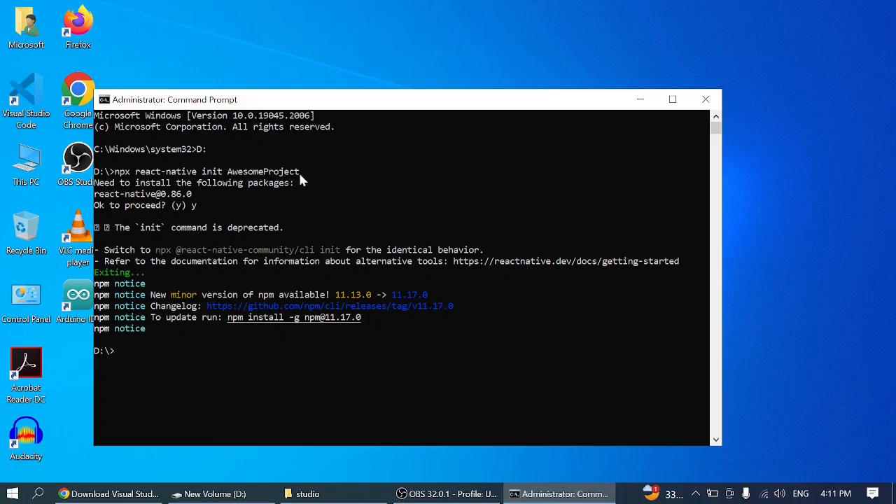
pyautogui.moveTo(299, 170); pyautogui.dragTo(197, 176)
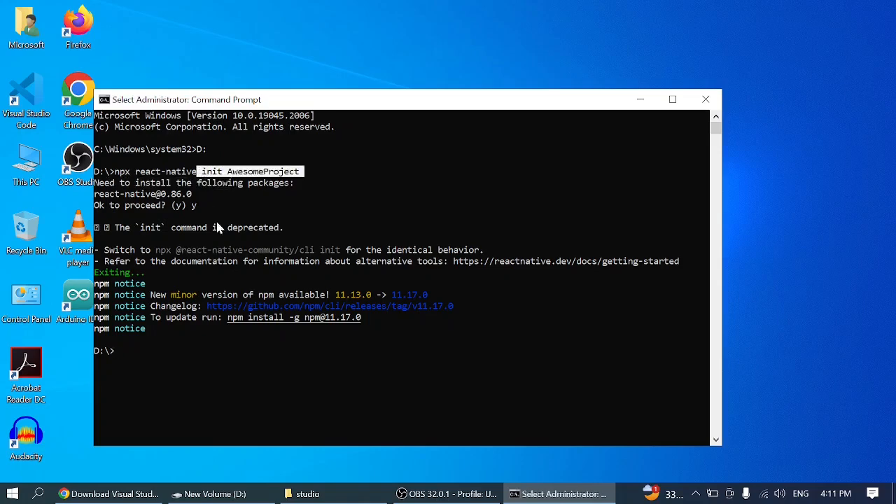
pyautogui.click(208, 360)
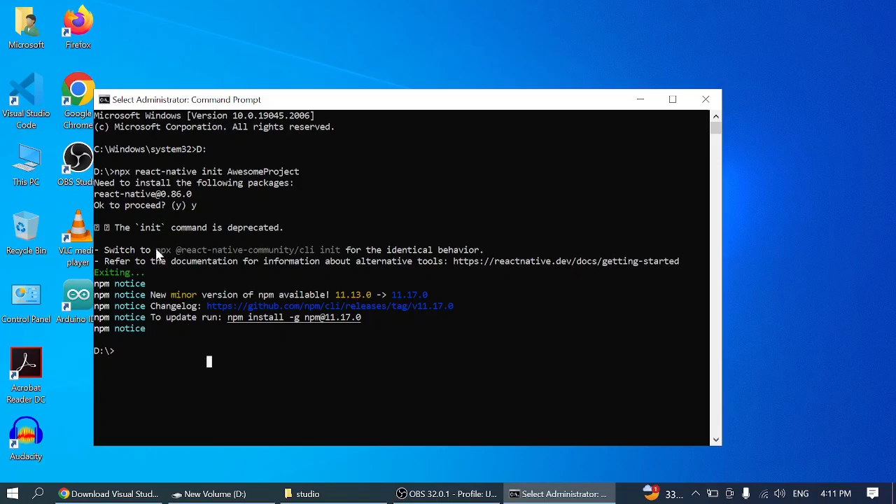
pyautogui.moveTo(155, 250); pyautogui.dragTo(337, 249)
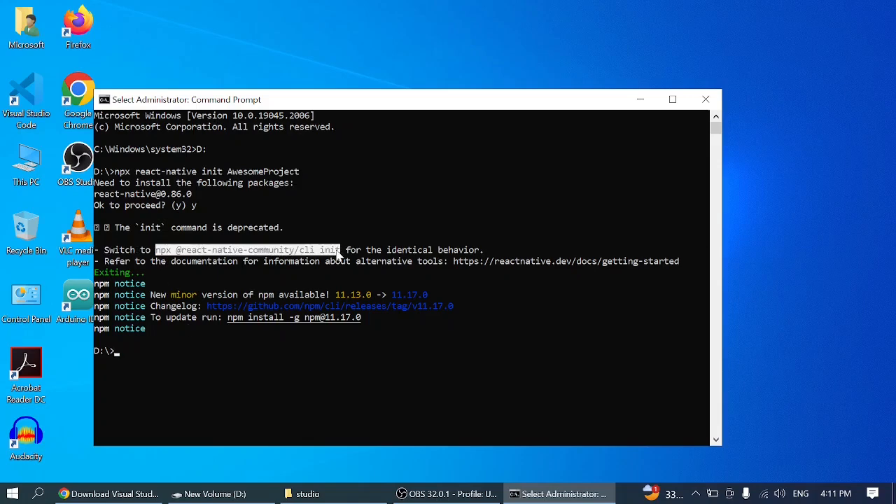
pyautogui.rightClick(337, 254)
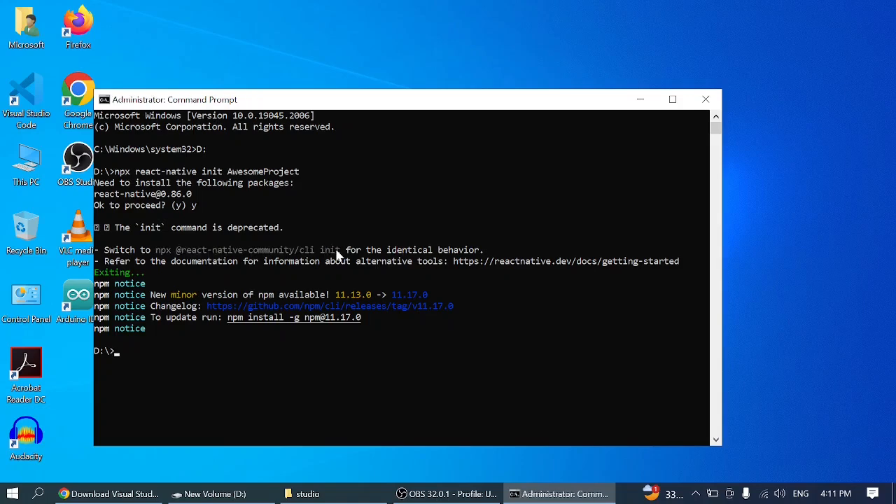
pyautogui.rightClick(336, 253)
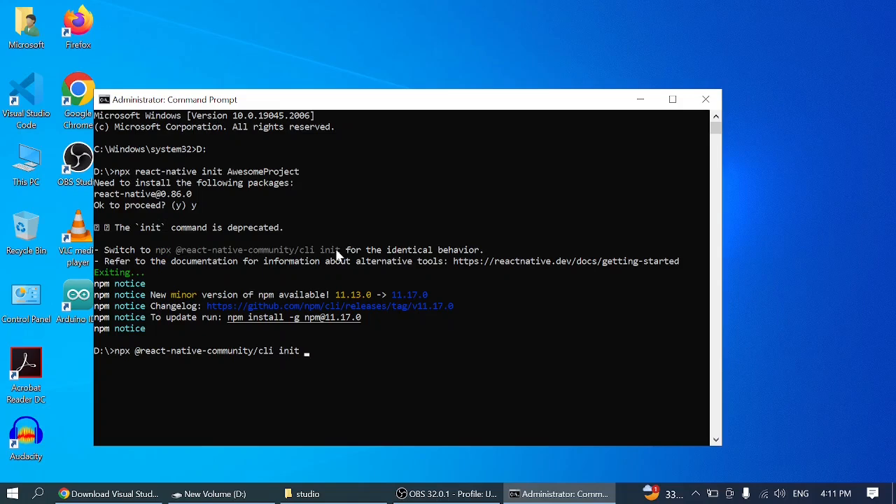
pyautogui.write('AwesomeProject')
pyautogui.moveTo(305, 351); pyautogui.dragTo(376, 354)
pyautogui.click(377, 353)
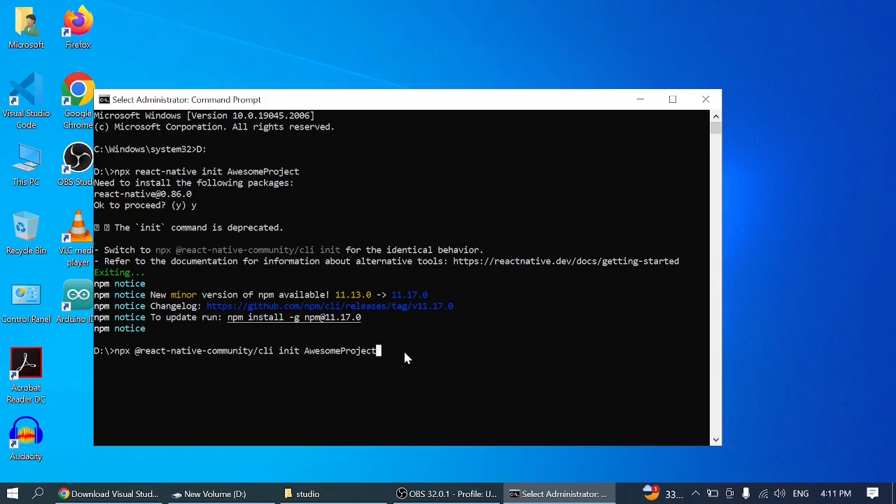
pyautogui.press('Escape')
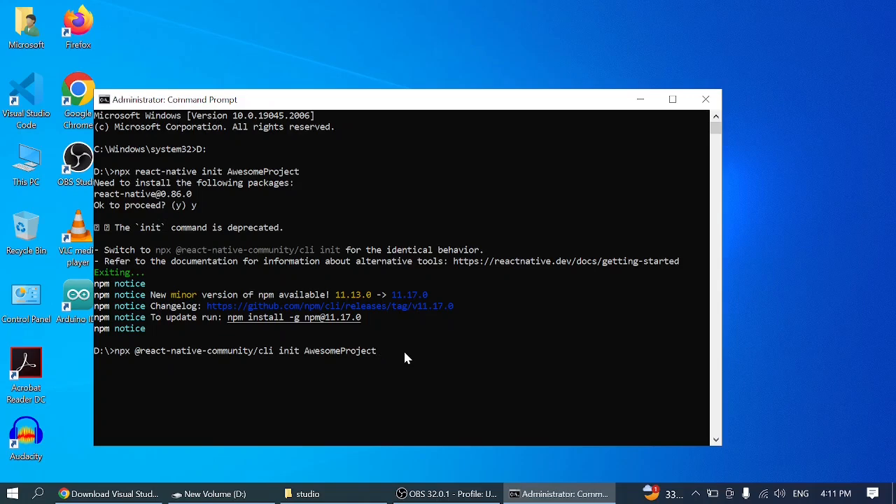
pyautogui.press('Return')
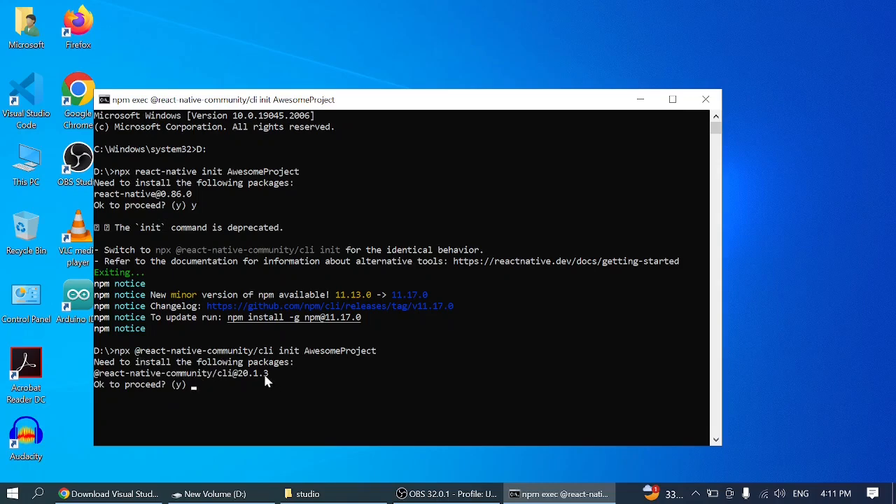
pyautogui.write('y')
pyautogui.press('Return')
# - Revisit the React Native environment setup page in Chrome, and return to Command Prompt to check the project creation progress
pyautogui.moveTo(438, 497)
pyautogui.click(109, 493)
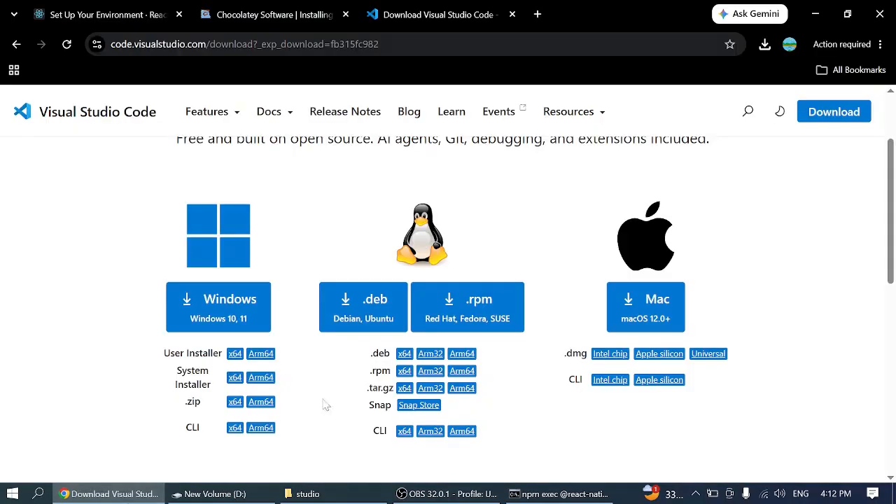
pyautogui.click(122, 8)
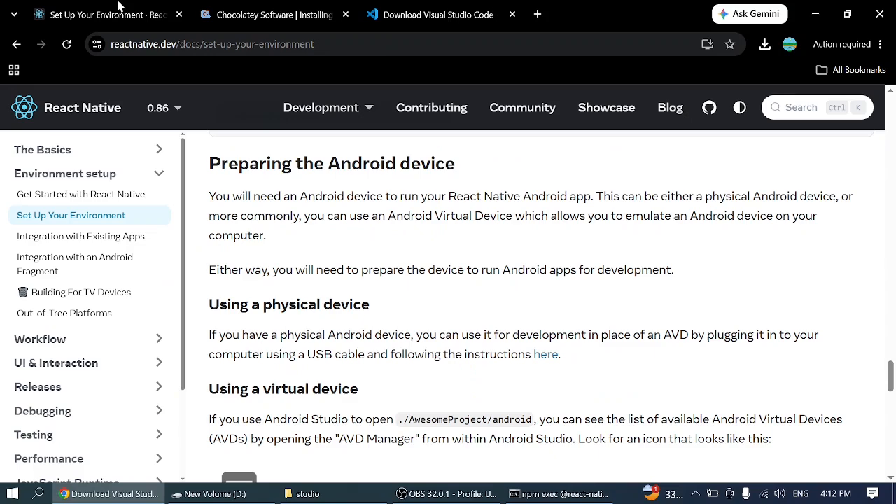
pyautogui.click(514, 496)
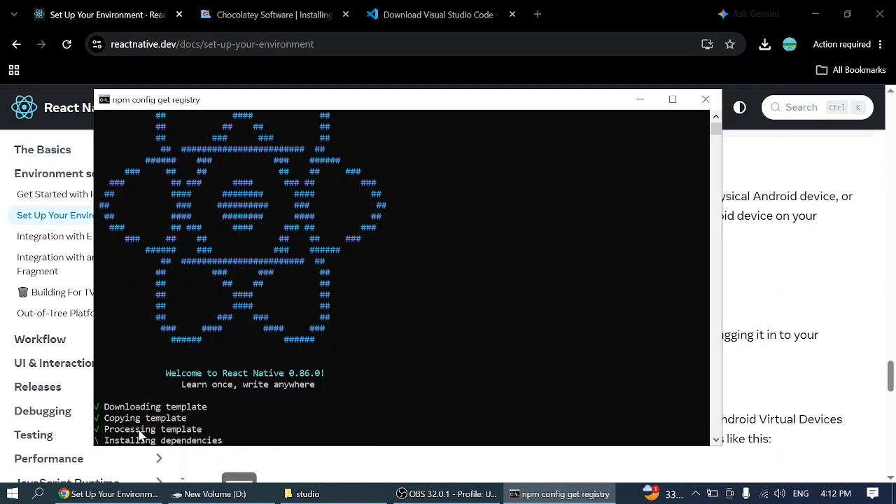
# - Check the project creation output in Command Prompt, minimize it, and move the Visual Studio Code shortcut below OBS Studio on the desktop
pyautogui.moveTo(224, 440); pyautogui.dragTo(115, 447)
pyautogui.rightClick(115, 446)
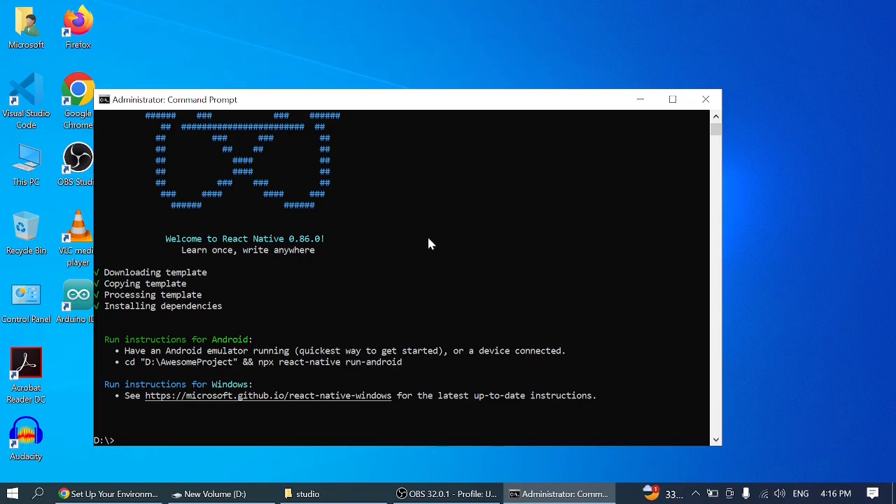
pyautogui.click(640, 101)
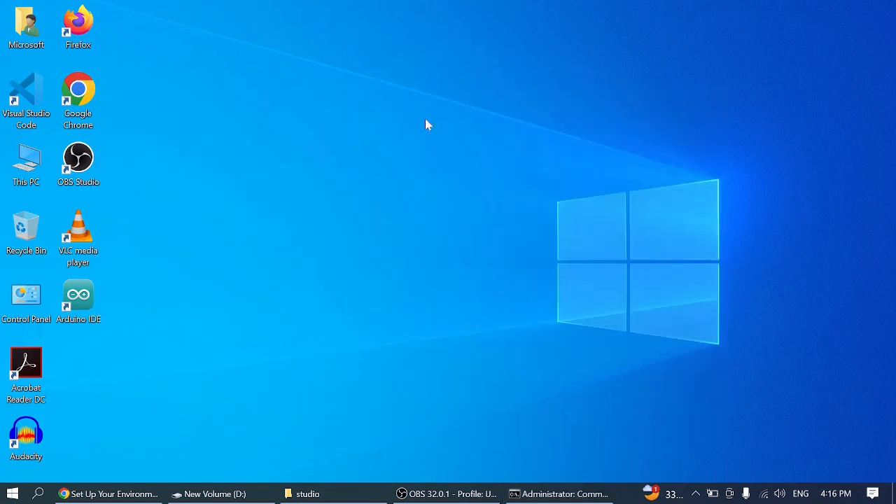
pyautogui.moveTo(28, 110); pyautogui.dragTo(248, 177)
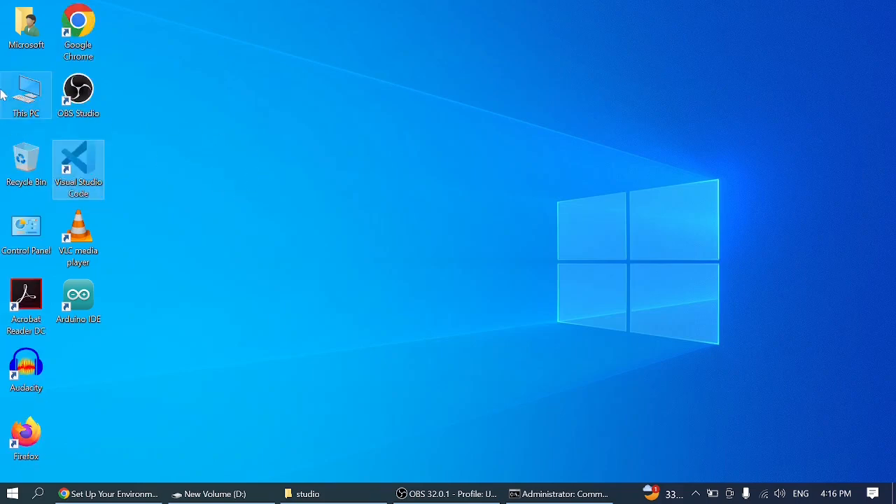
# - Open the AwesomeProject folder on New Volume (D:) in File Explorer and display its contents as large icons
pyautogui.doubleClick(35, 92)
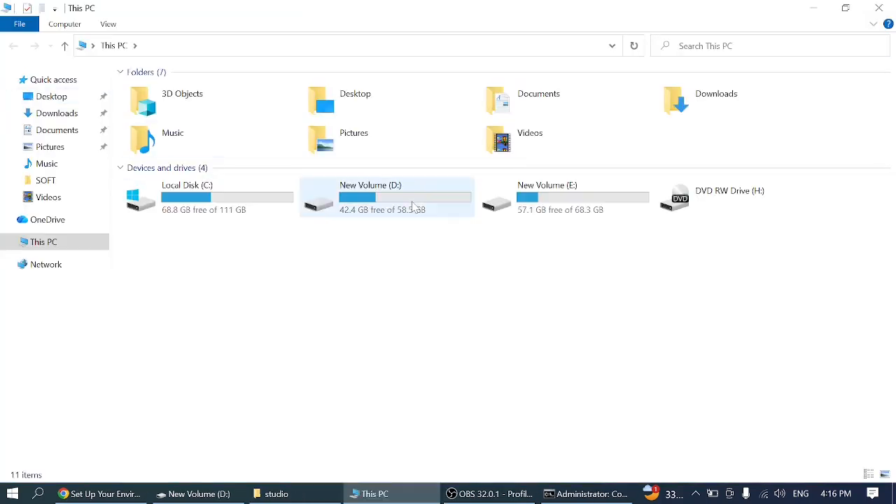
pyautogui.doubleClick(413, 207)
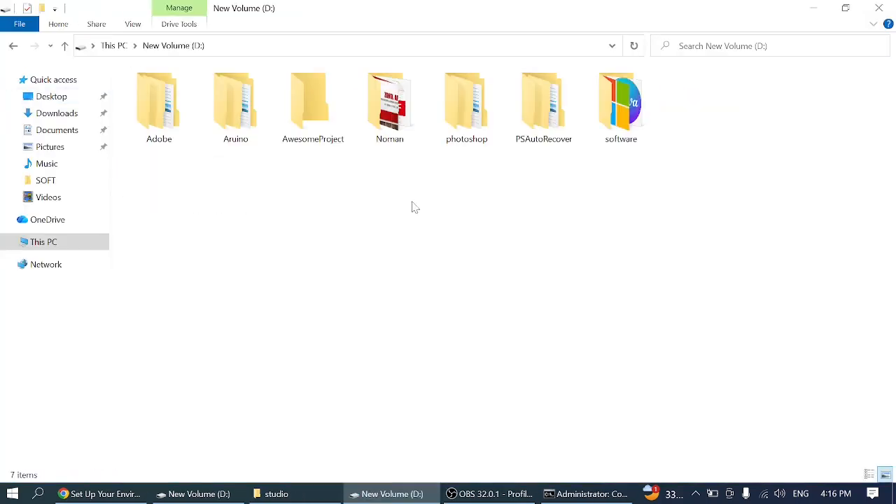
pyautogui.doubleClick(333, 139)
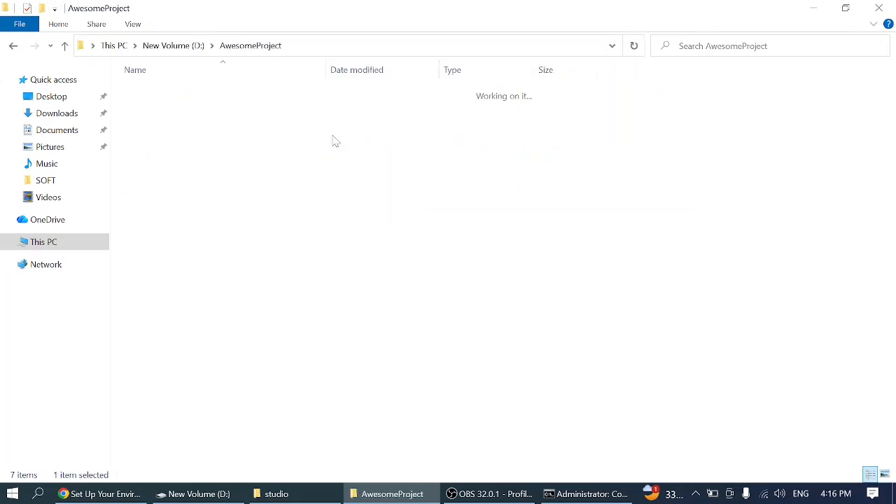
pyautogui.click(885, 474)
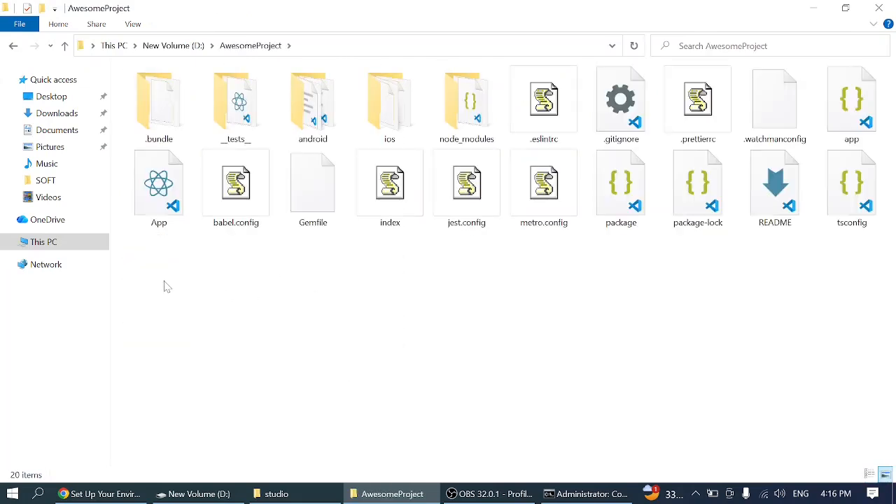
# - Look over the generated files and folders in AwesomeProject, and minimize File Explorer
pyautogui.moveTo(165, 281); pyautogui.dragTo(736, 67)
pyautogui.click(608, 170)
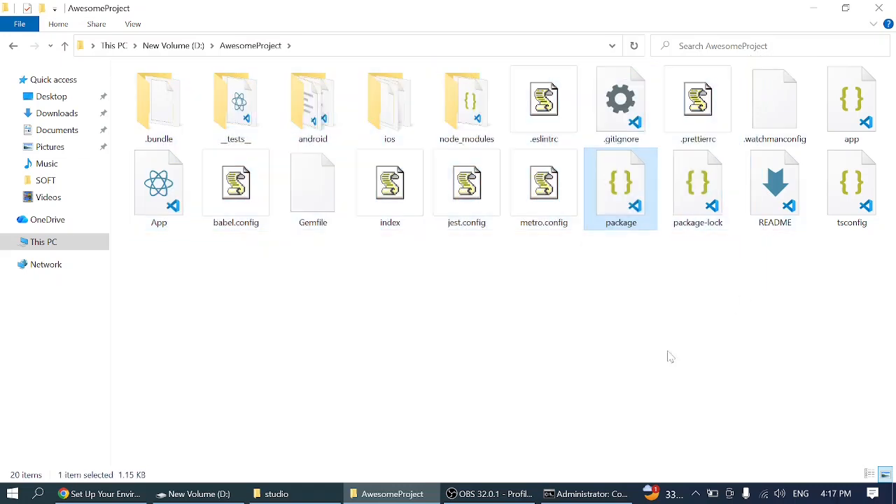
pyautogui.click(426, 334)
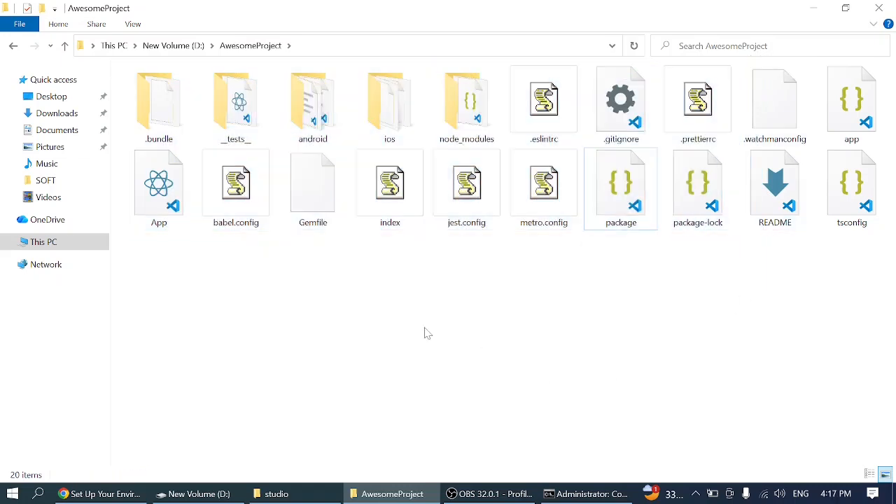
pyautogui.click(809, 7)
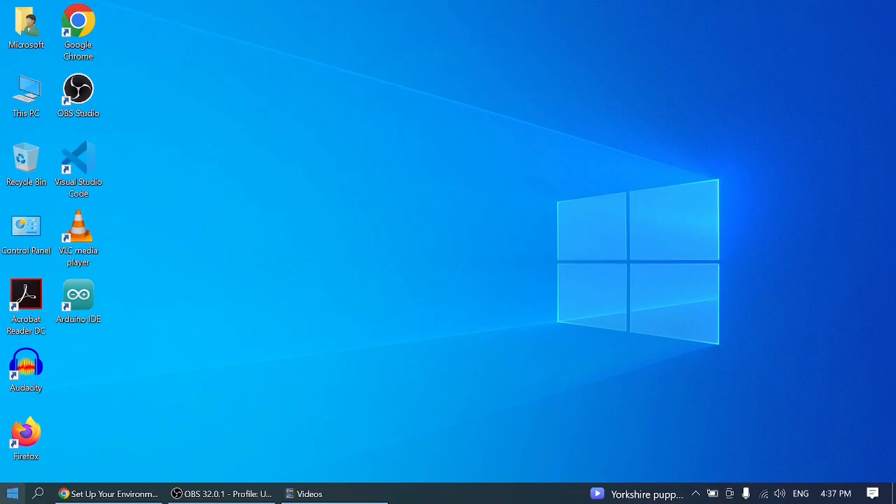
# - Find Android Studio with the search term "and", launch it, and maximize its welcome window
pyautogui.click(13, 493)
pyautogui.write('and')
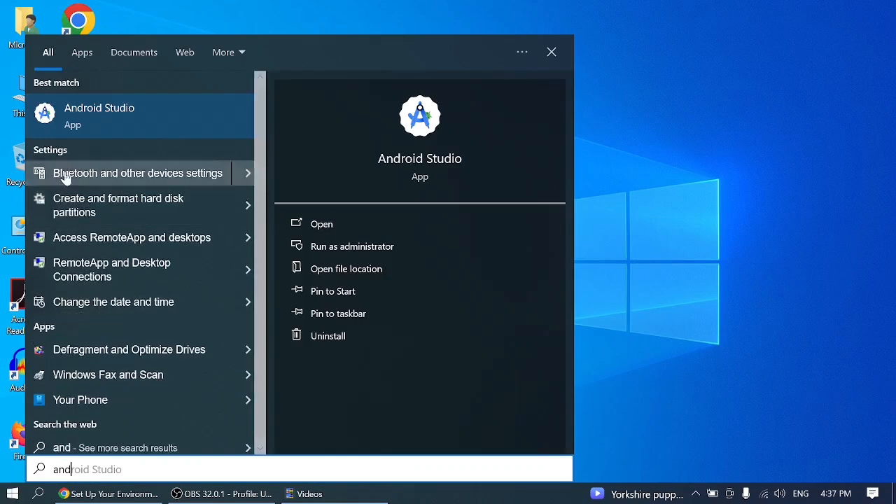
pyautogui.click(145, 120)
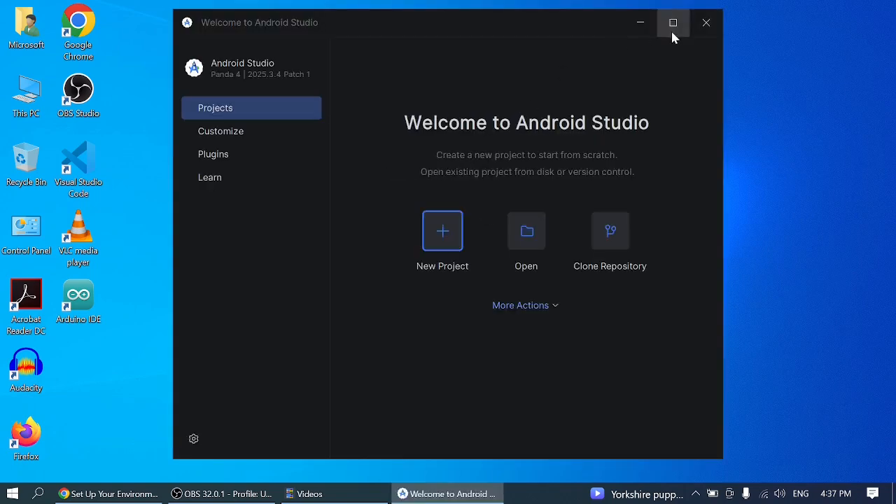
pyautogui.click(672, 31)
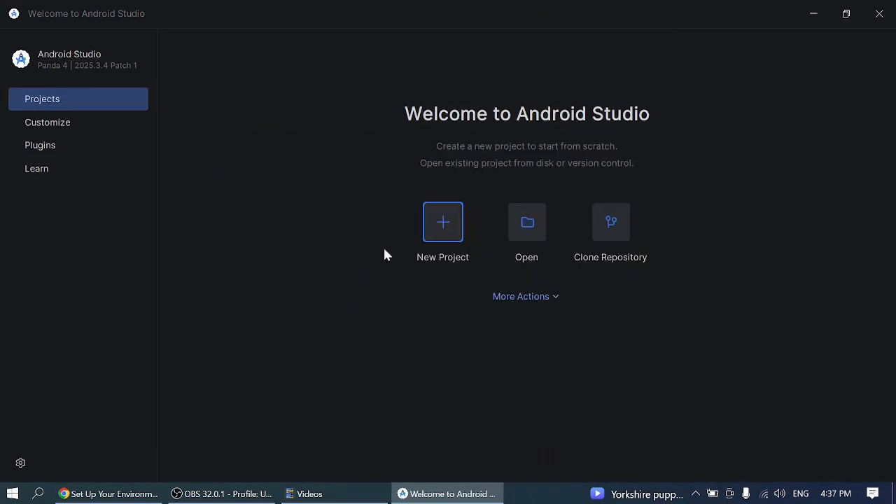
# - Start opening an existing project in Android Studio and browse to the New Volume (D:) drive
pyautogui.click(530, 230)
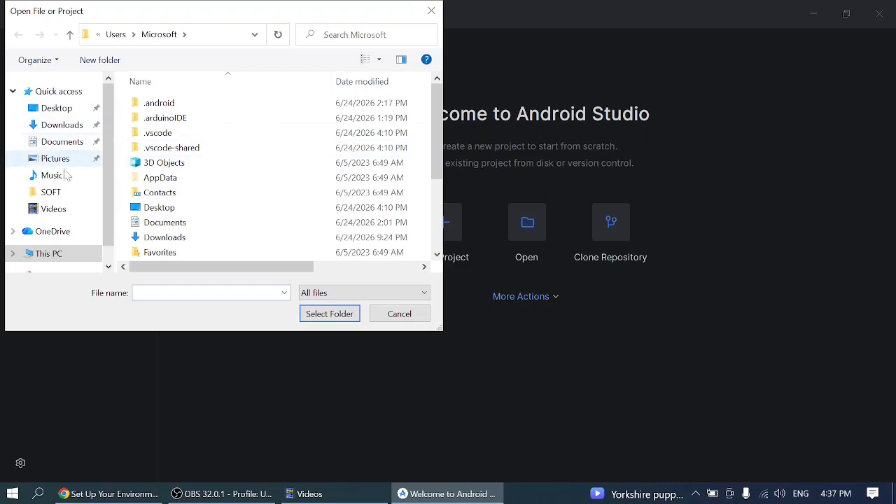
pyautogui.click(59, 254)
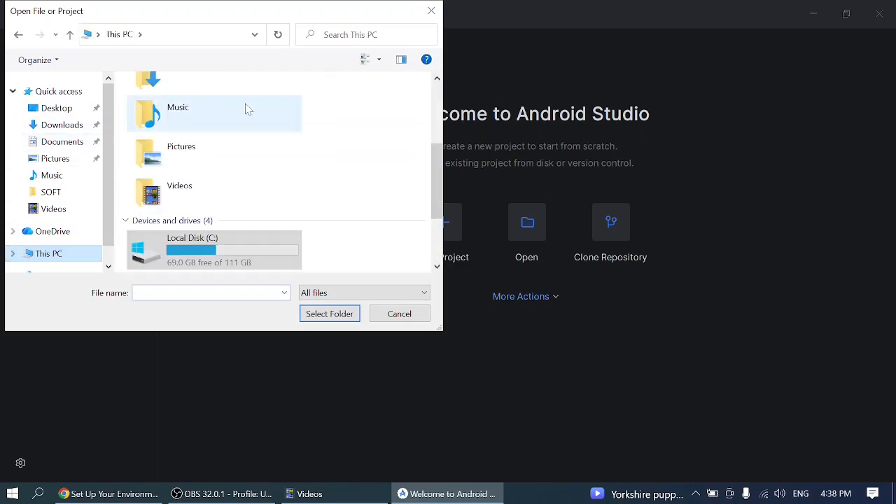
pyautogui.scroll(-3, 246, 108)
pyautogui.doubleClick(199, 170)
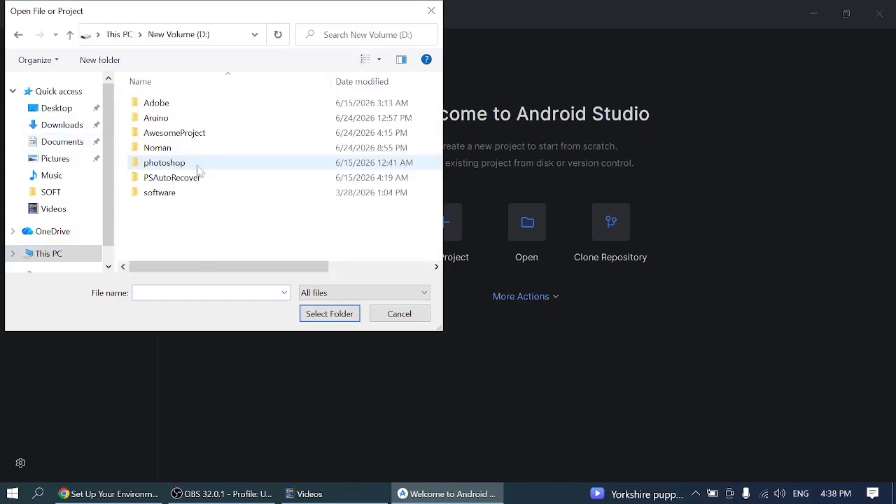
pyautogui.doubleClick(166, 133)
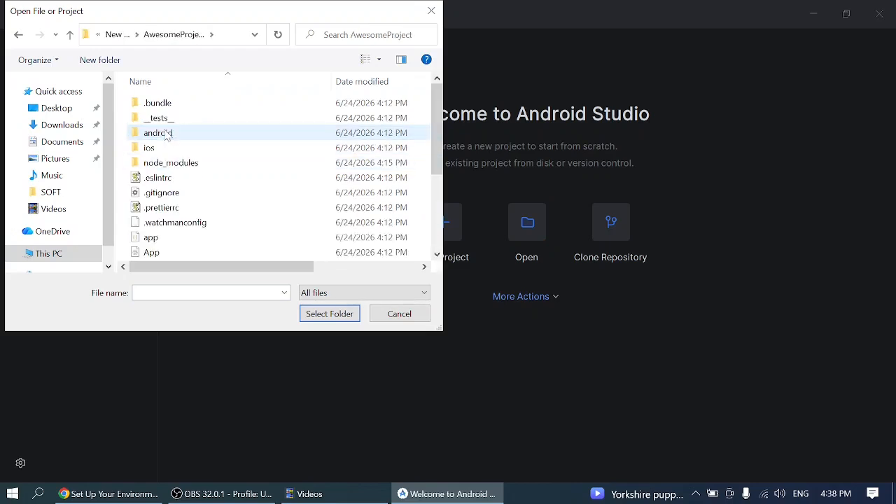
pyautogui.click(180, 138)
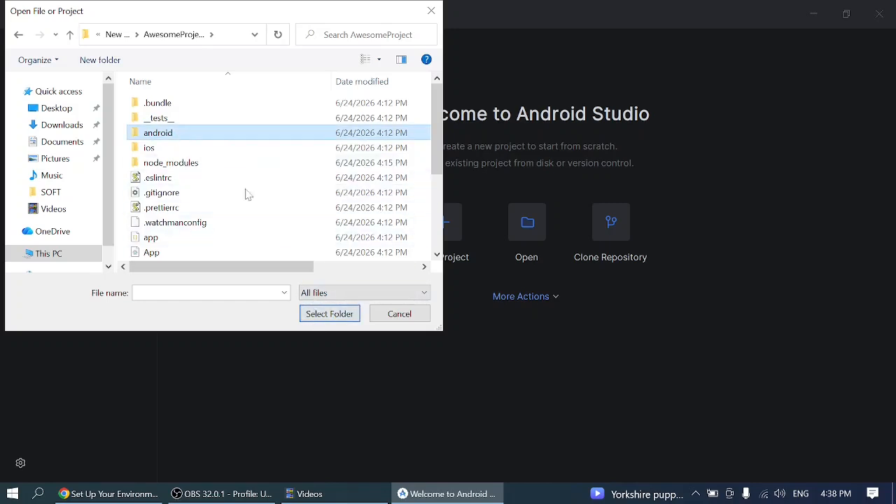
pyautogui.click(99, 35)
pyautogui.click(114, 39)
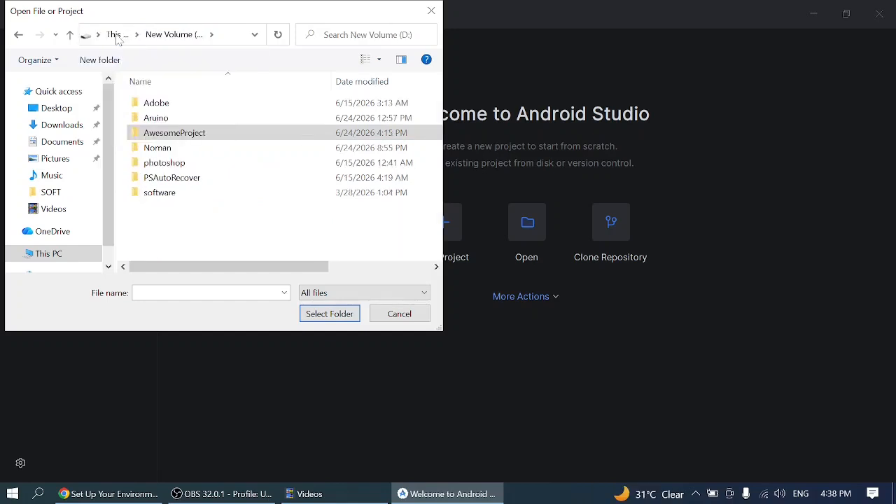
# - Open the android folder inside AwesomeProject as the project and trust it
pyautogui.click(223, 135)
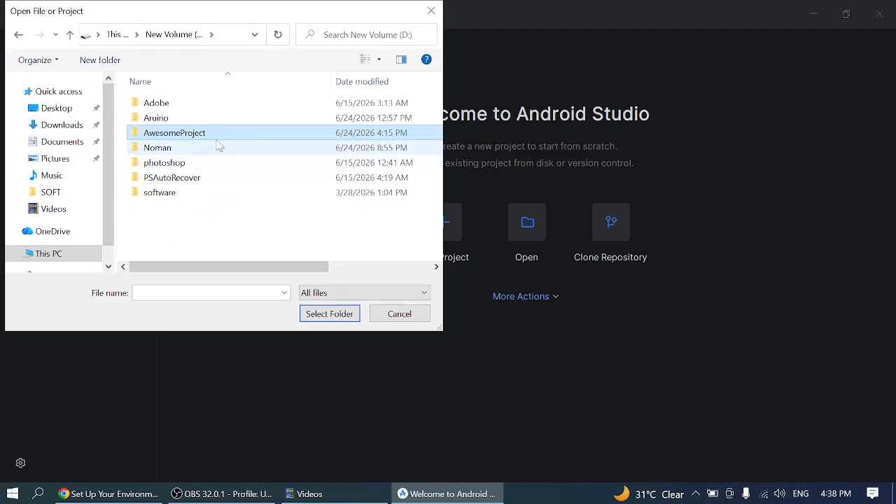
pyautogui.doubleClick(208, 134)
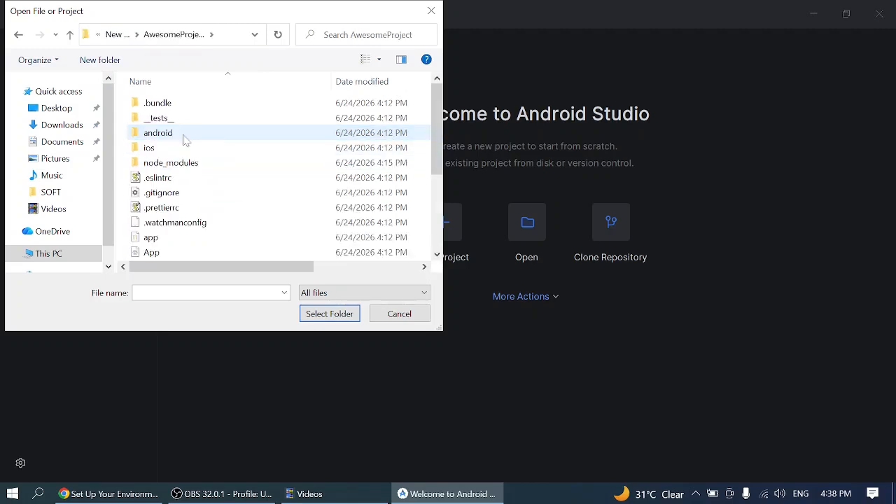
pyautogui.click(184, 139)
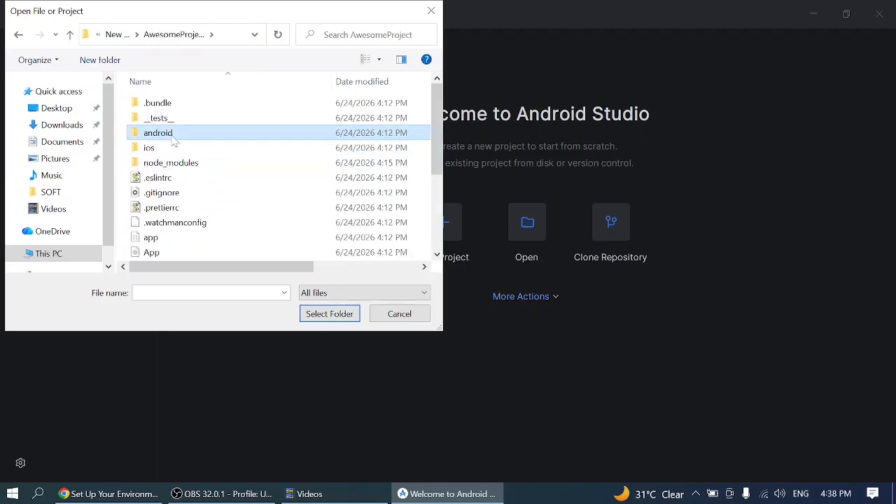
pyautogui.click(330, 314)
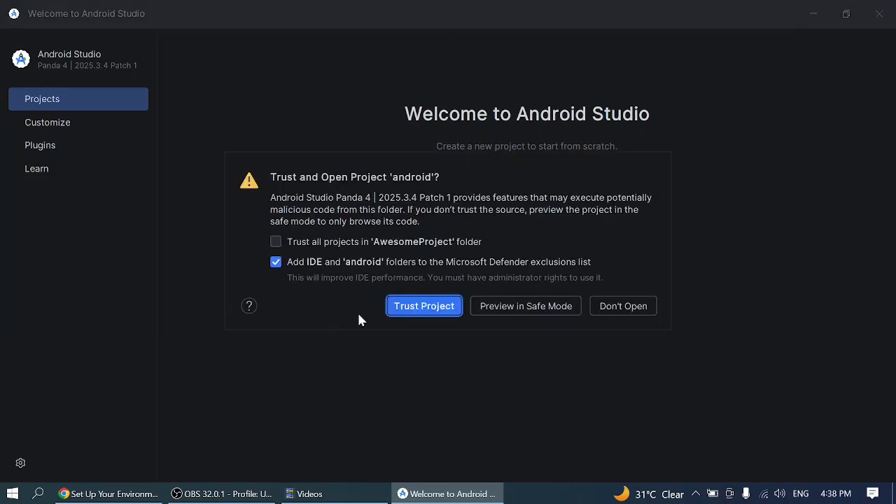
pyautogui.click(424, 306)
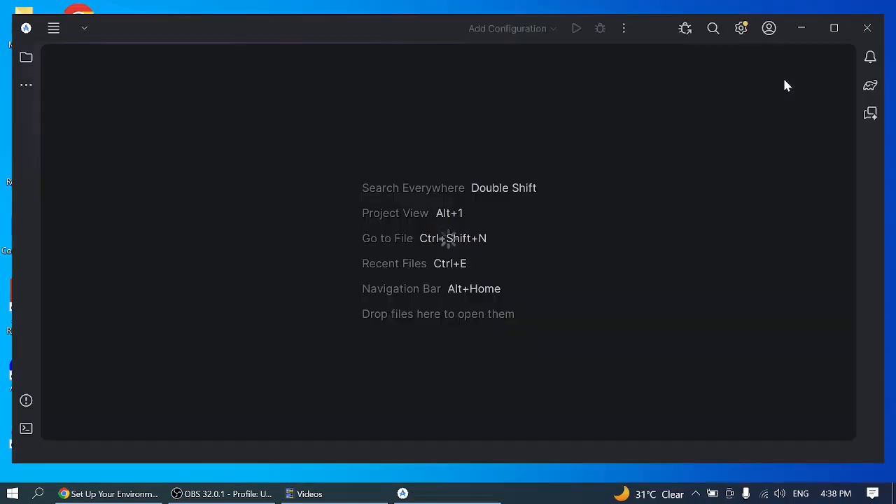
# - Hide the What's New assistant in the maximized project window, and allow adb through Windows Defender Firewall on private networks
pyautogui.click(834, 28)
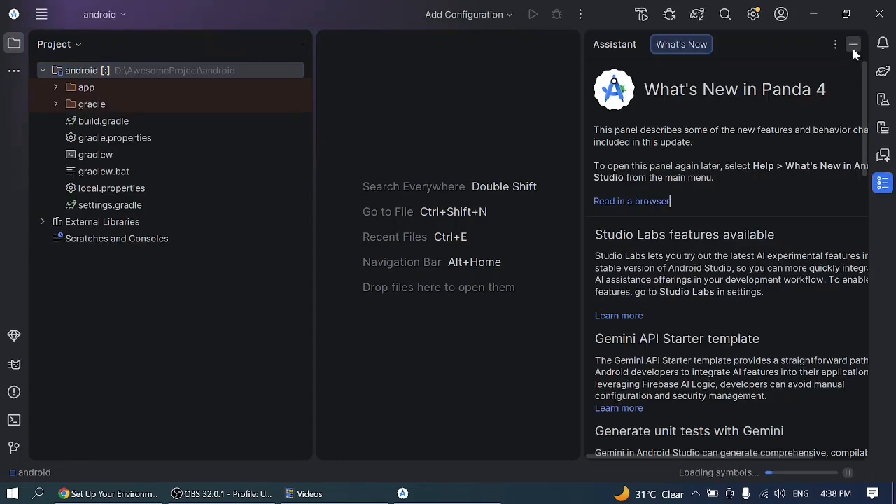
pyautogui.click(853, 45)
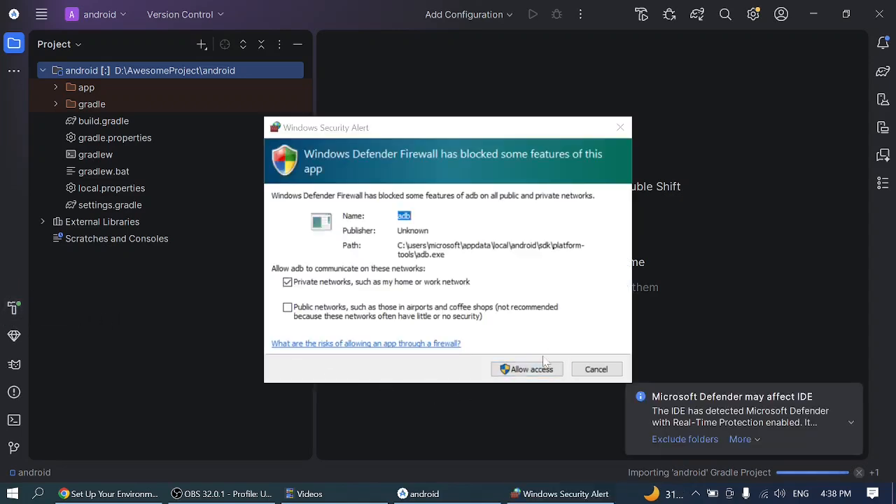
pyautogui.click(525, 369)
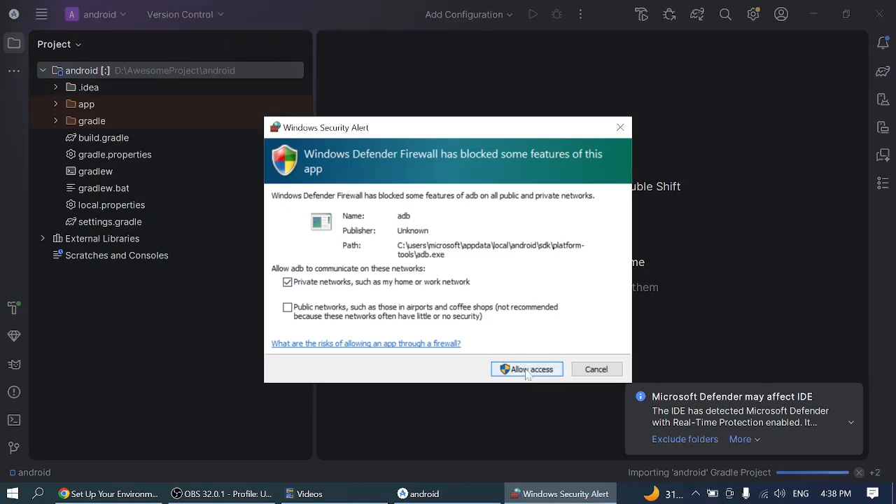
pyautogui.click(527, 373)
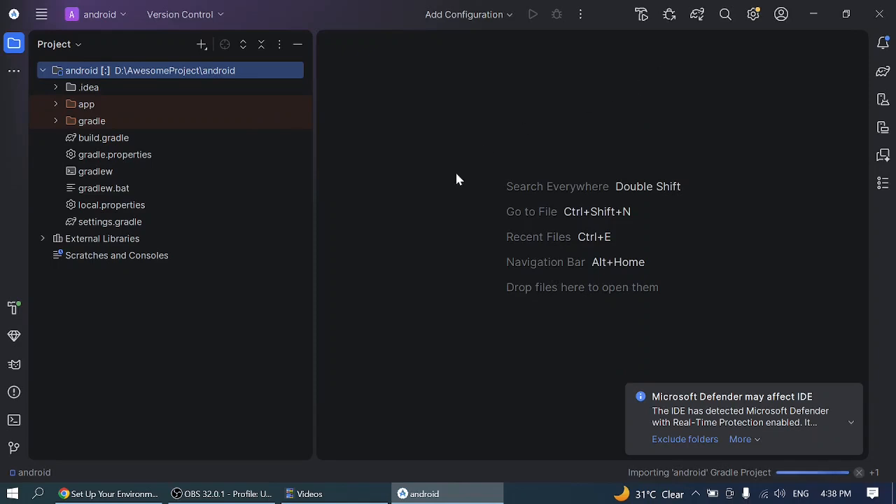
# - Review the Gradle sync downloads in the Build output, and select the .gradle folder in the user's home folder in File Explorer
pyautogui.click(14, 306)
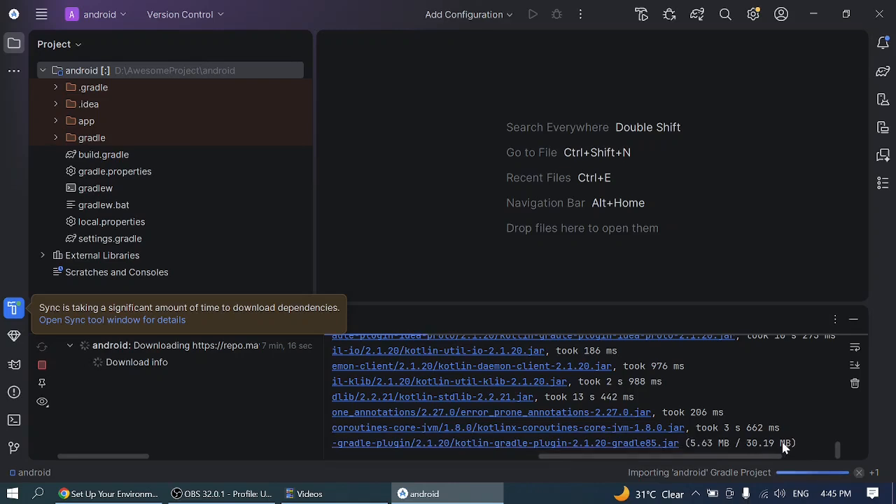
pyautogui.moveTo(798, 443); pyautogui.dragTo(693, 444)
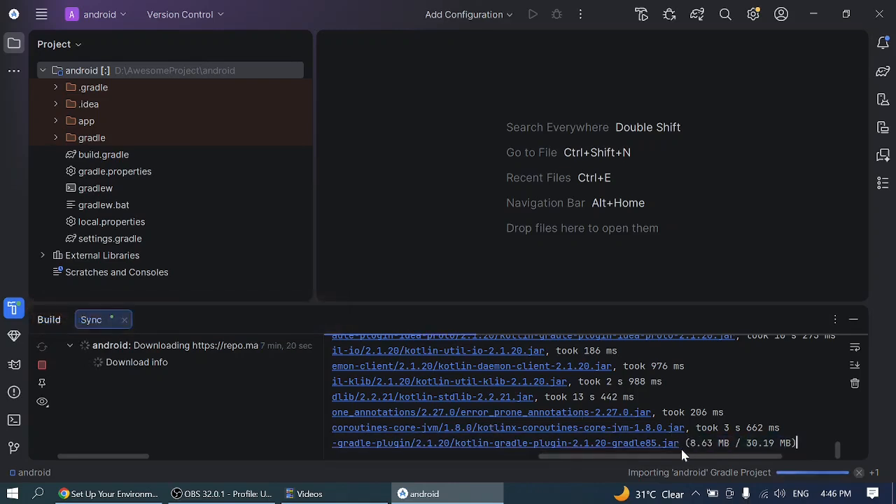
pyautogui.click(812, 15)
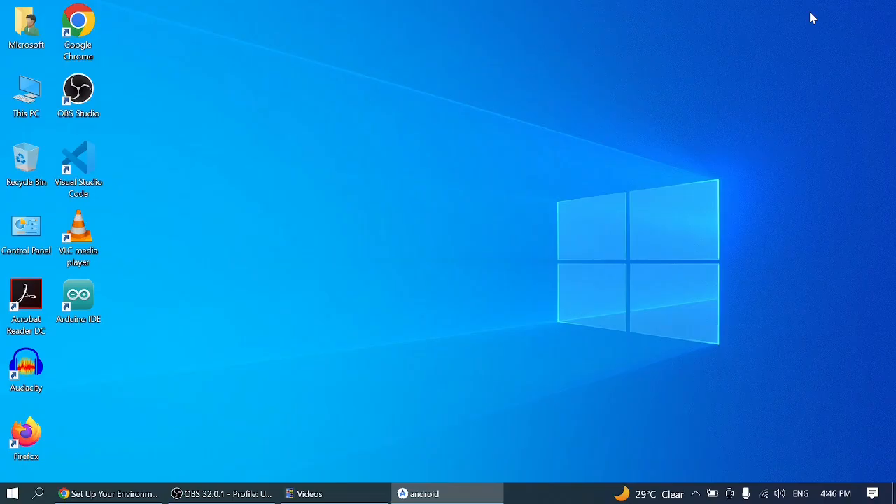
pyautogui.doubleClick(21, 44)
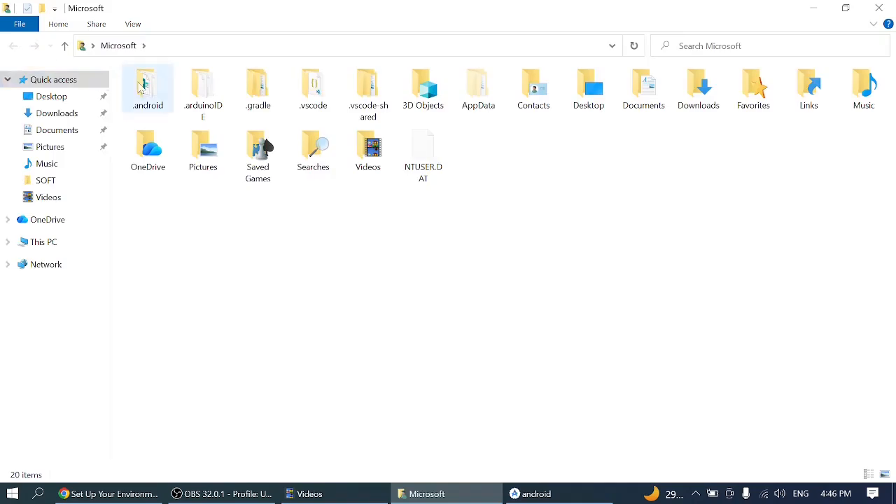
pyautogui.click(264, 106)
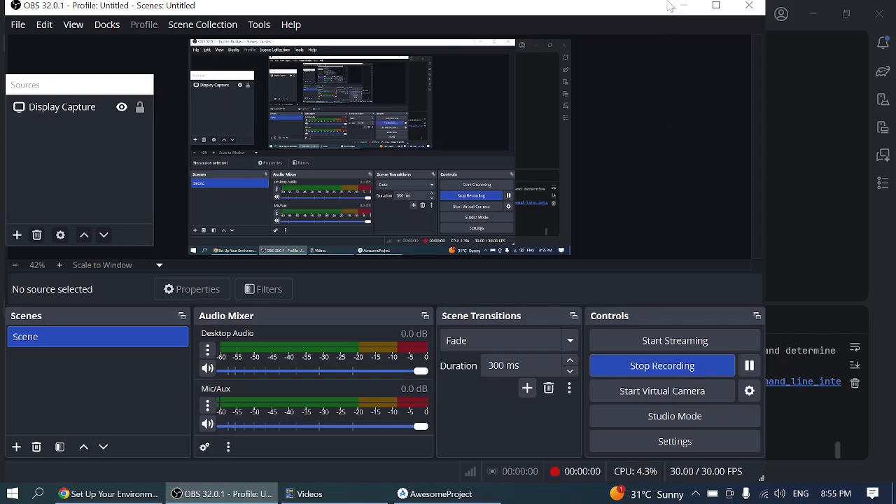
# - Minimize the recording window and exit Android Studio, confirming the exit
pyautogui.click(677, 9)
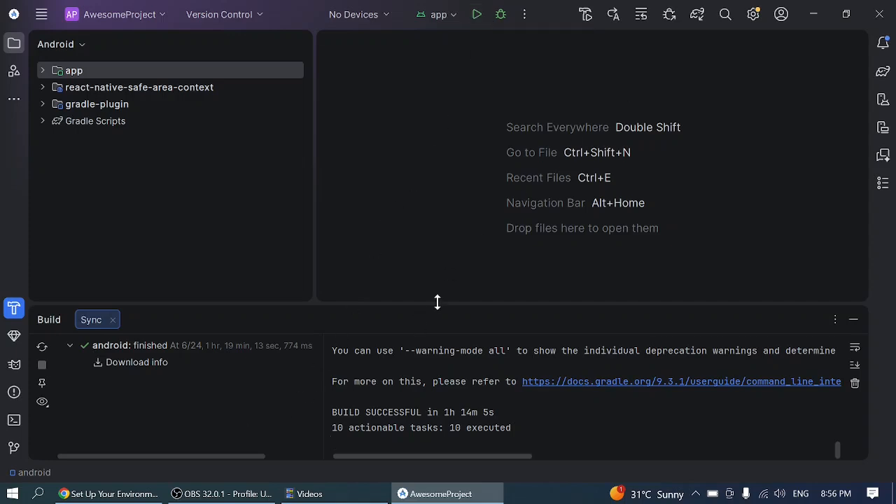
pyautogui.click(881, 13)
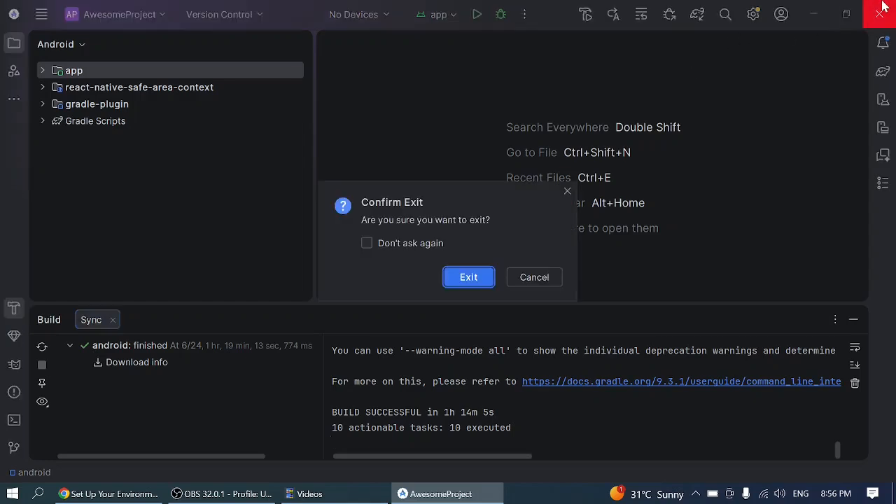
pyautogui.click(469, 277)
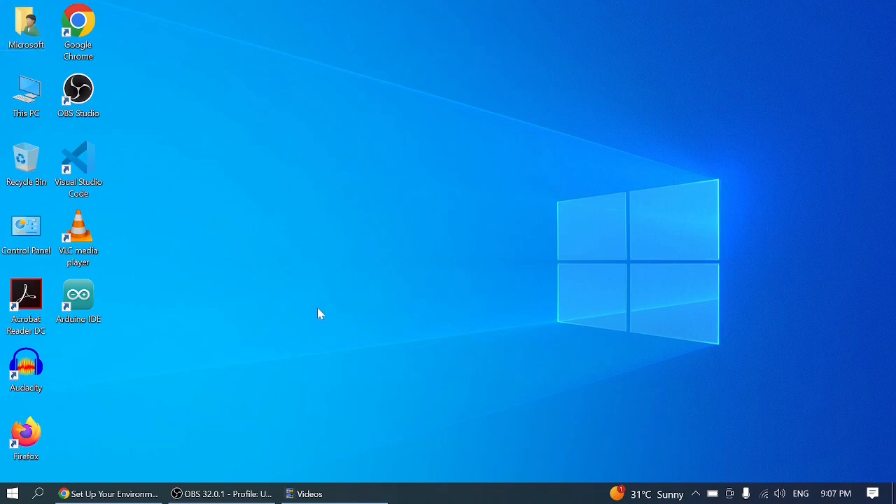
# - Launch Visual Studio Code from the desktop and hide its Chat side bar
pyautogui.doubleClick(89, 175)
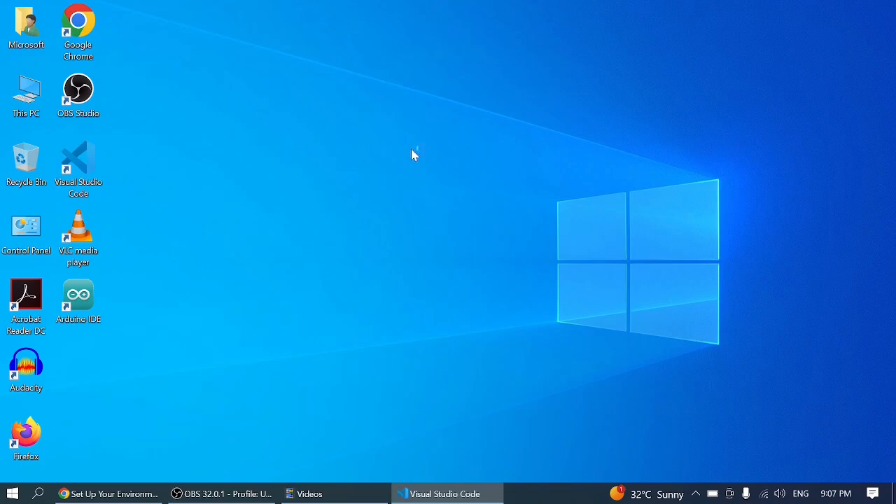
pyautogui.click(818, 17)
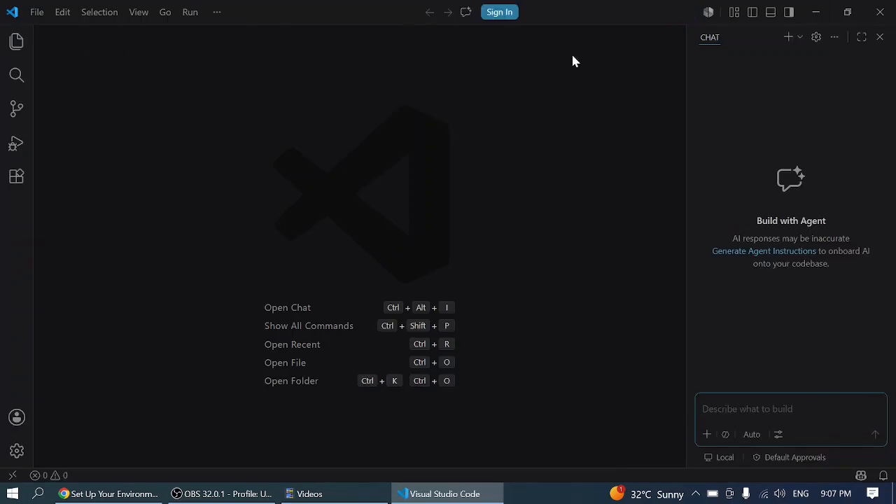
pyautogui.click(882, 38)
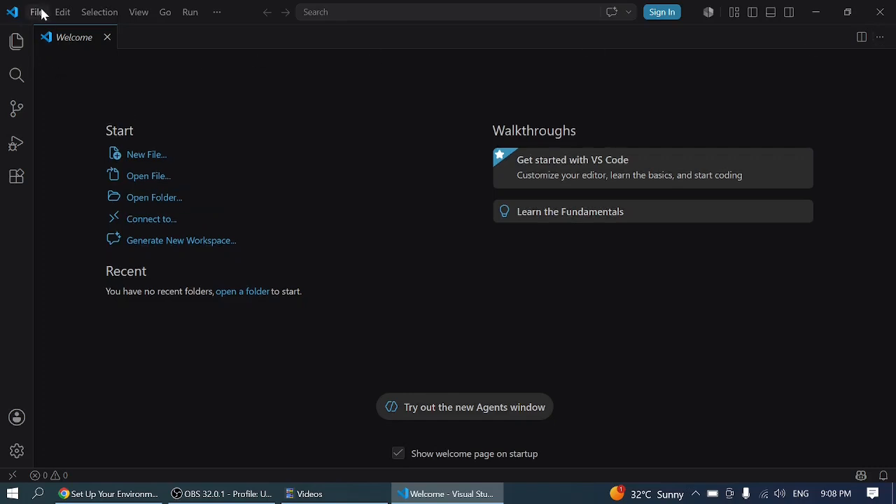
# - Open the AwesomeProject folder from the New Volume (D:) drive, trusting its authors and those of all files in the parent folder
pyautogui.click(37, 12)
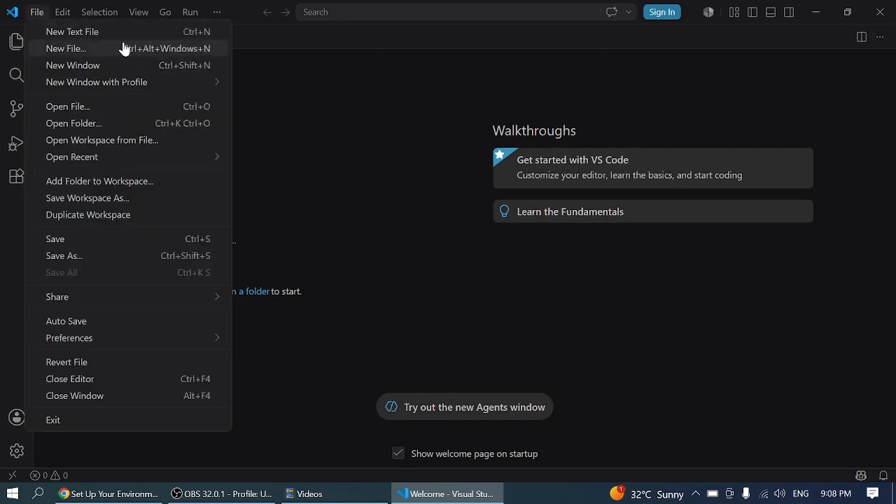
pyautogui.click(110, 124)
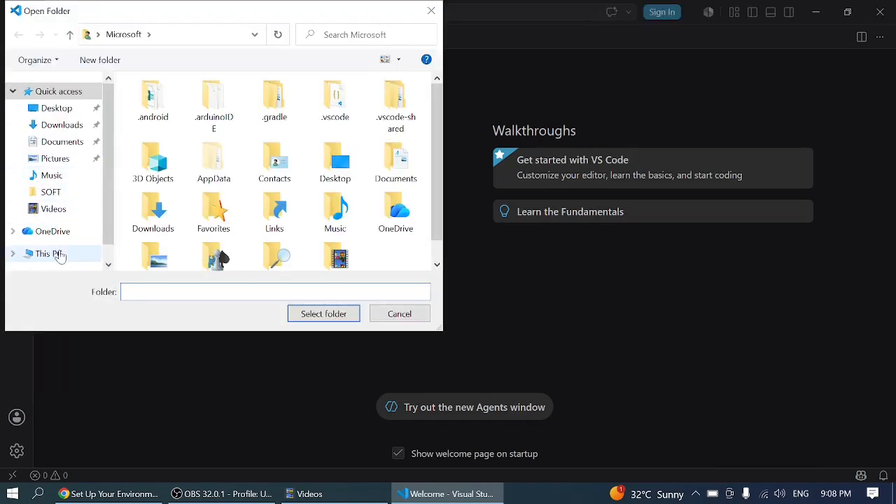
pyautogui.click(60, 255)
pyautogui.scroll(-5, 210, 196)
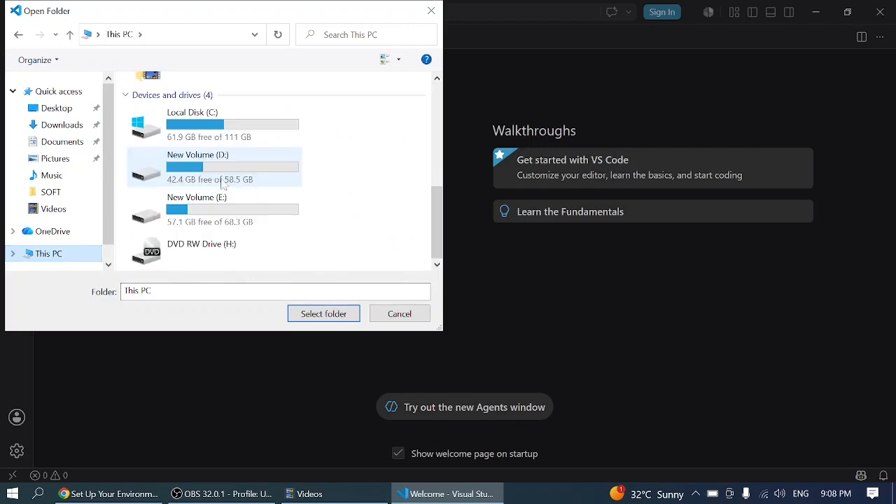
pyautogui.doubleClick(222, 180)
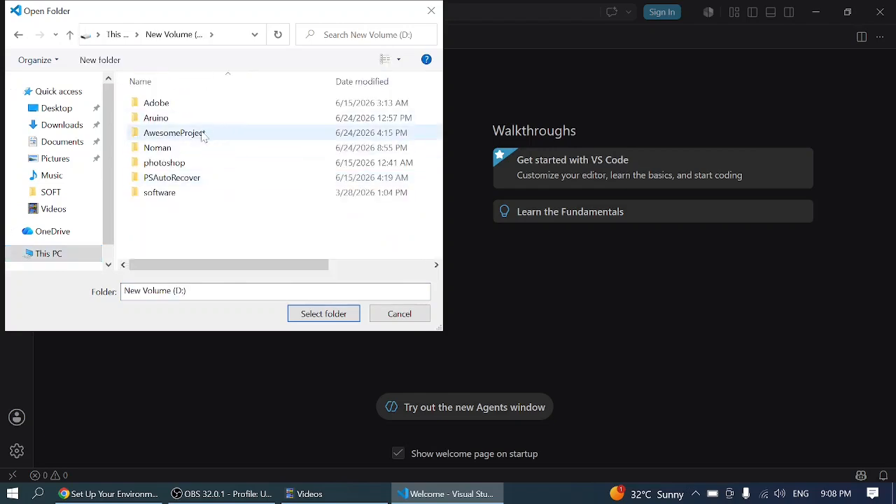
pyautogui.click(167, 135)
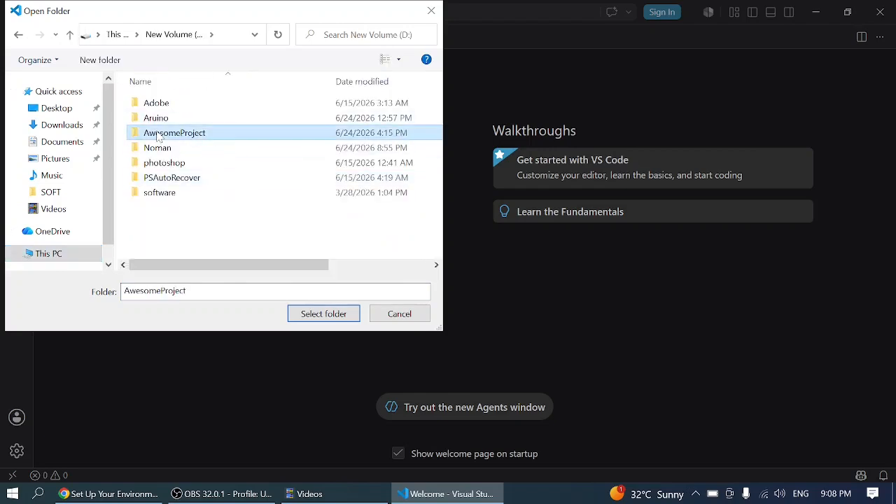
pyautogui.click(322, 313)
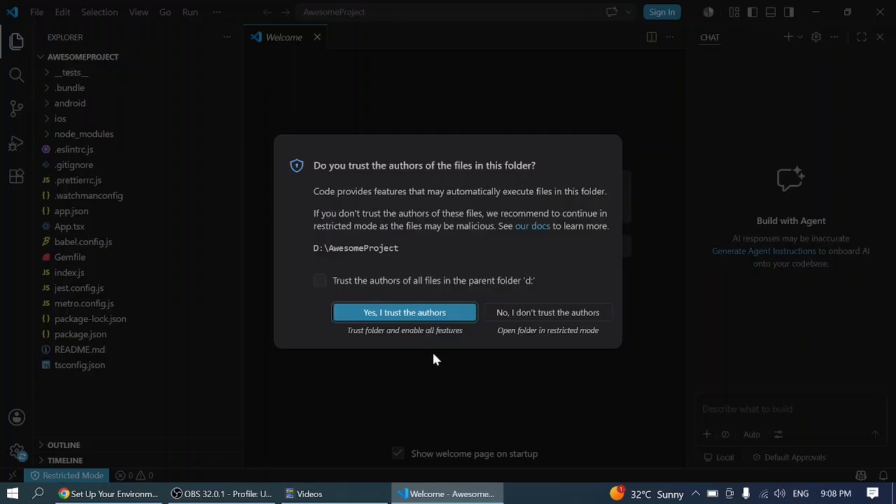
pyautogui.click(320, 283)
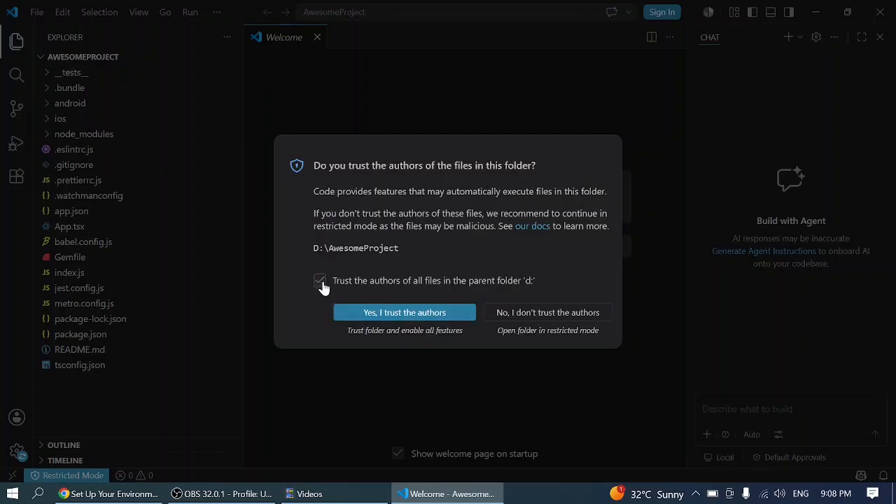
pyautogui.click(389, 319)
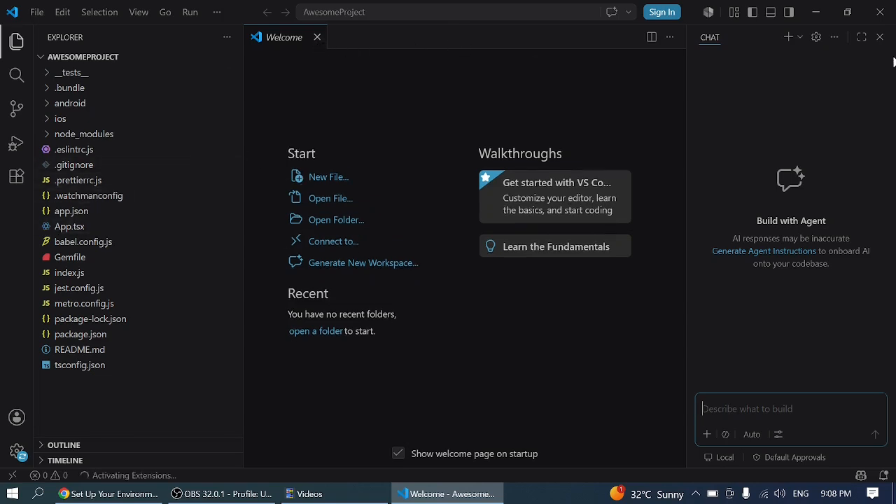
# - Hide the Chat side bar in the project window, then open App.tsx and look through its code
pyautogui.click(880, 37)
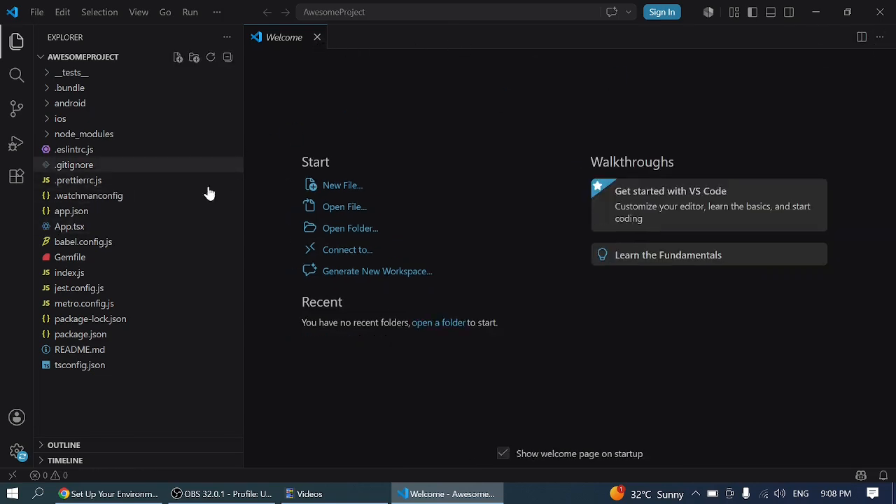
pyautogui.click(107, 227)
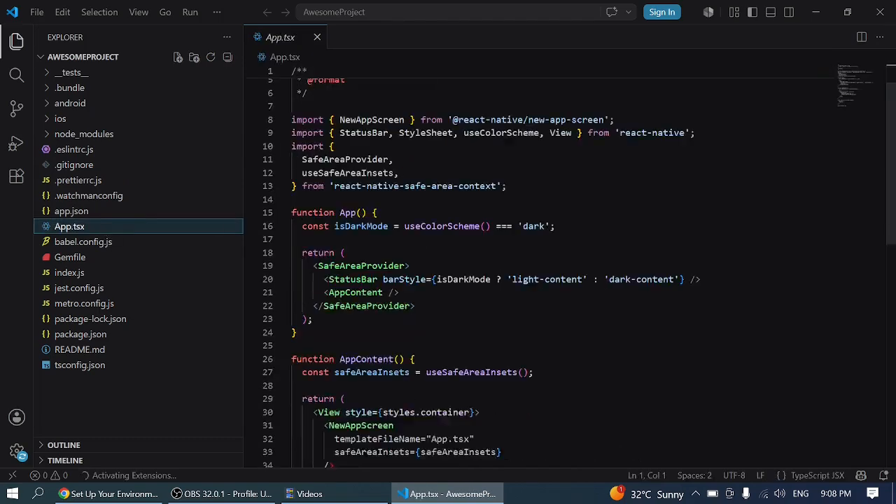
pyautogui.scroll(-10, 532, 266)
pyautogui.scroll(12, 532, 266)
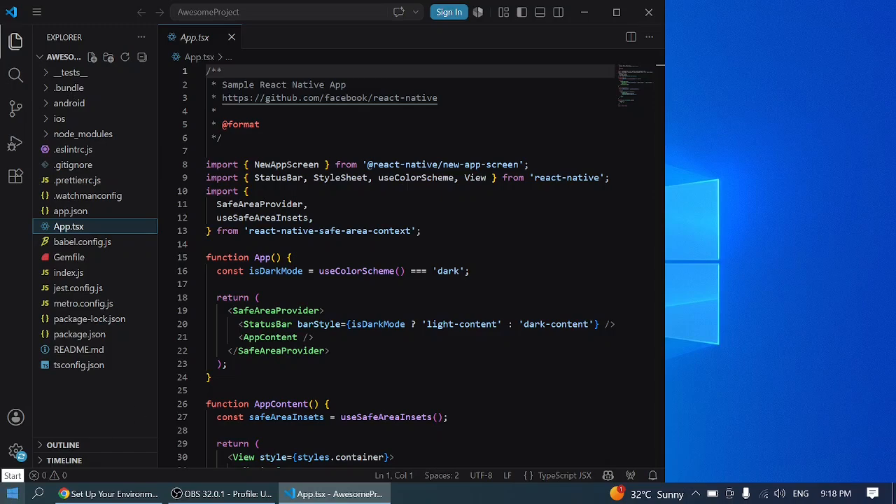
# - Search Windows for cmd and open Command Prompt as administrator
pyautogui.click(13, 493)
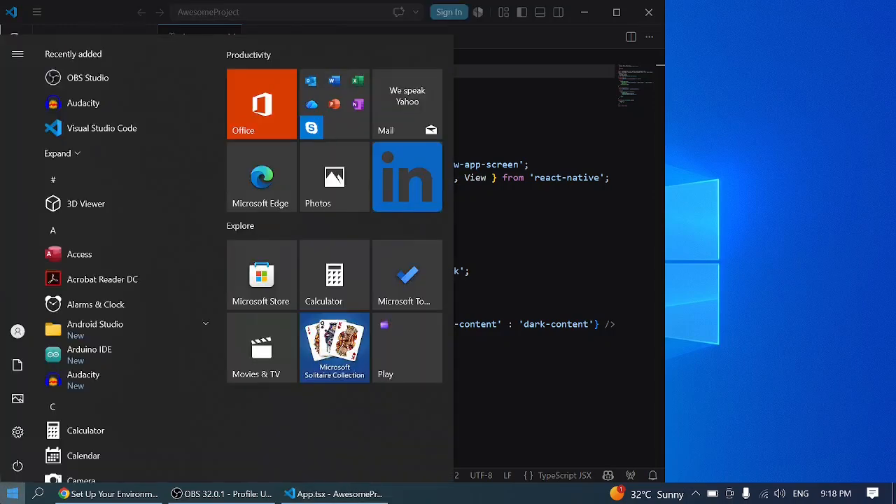
pyautogui.write('cmd')
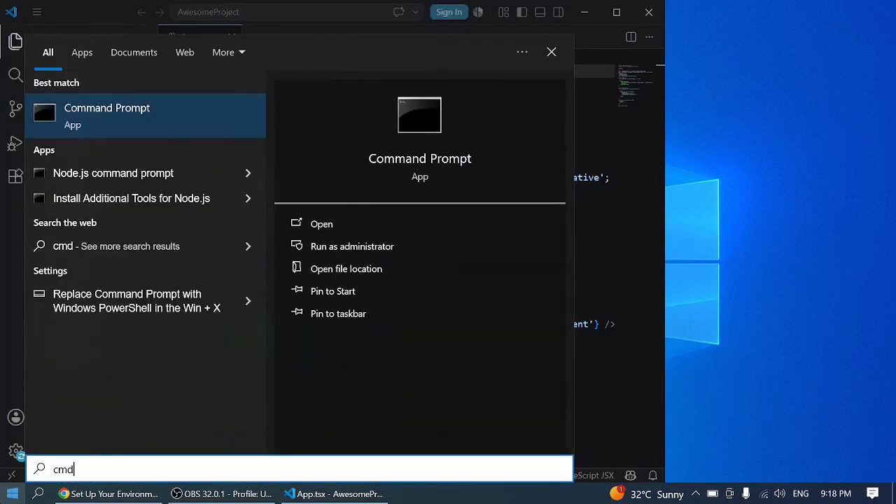
pyautogui.click(320, 245)
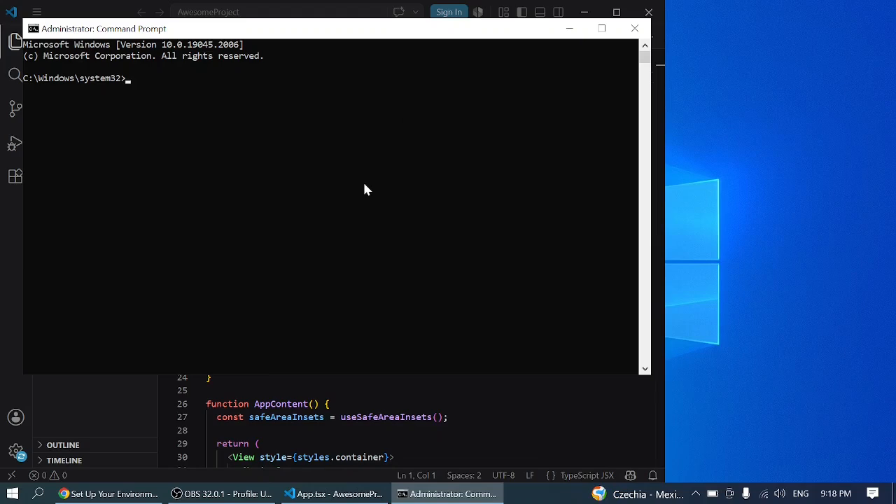
# - Run adb reverse tcp:8081 tcp:8081 to try to connect the phone to the development server port
pyautogui.write('adb reverse tcp:8081 t')
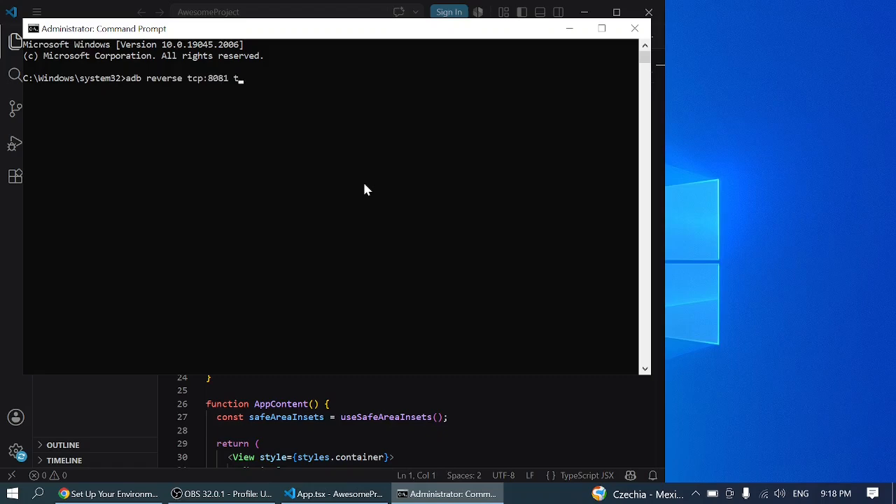
pyautogui.write('cp:8081')
pyautogui.moveTo(276, 81); pyautogui.dragTo(246, 79)
pyautogui.click(246, 78)
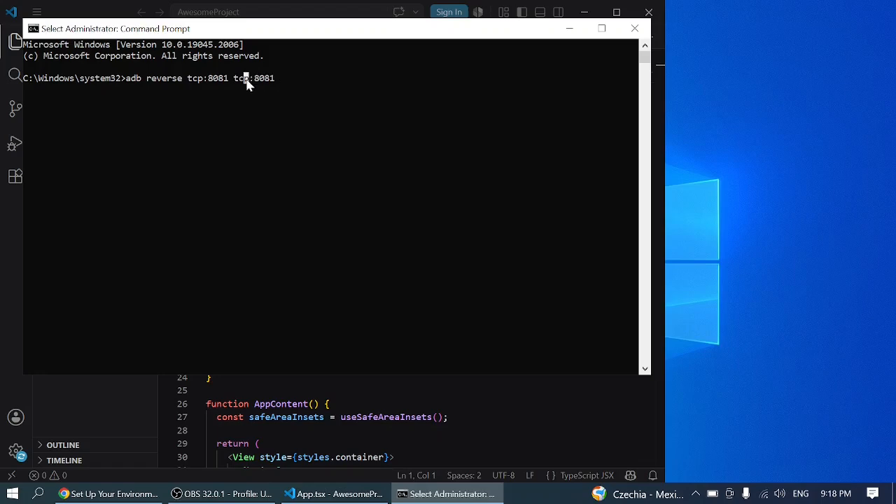
pyautogui.click(296, 79)
pyautogui.press('Return')
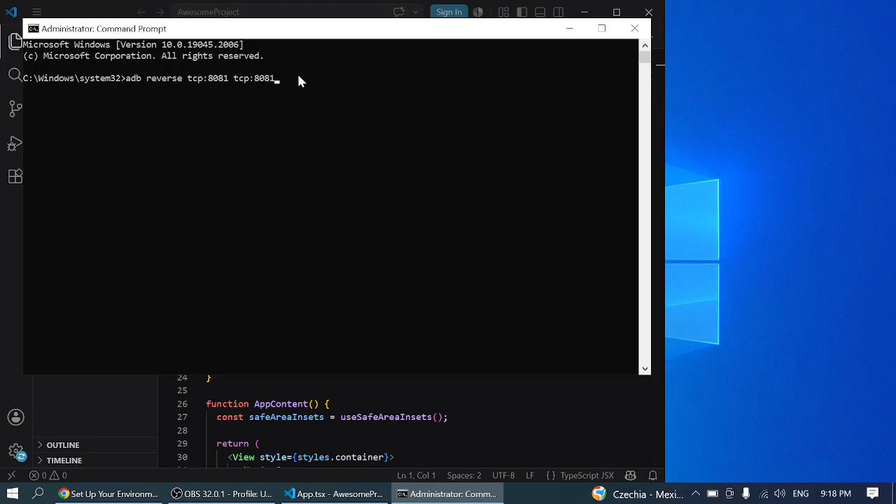
pyautogui.click(298, 82)
pyautogui.press('Return')
pyautogui.press('Return')
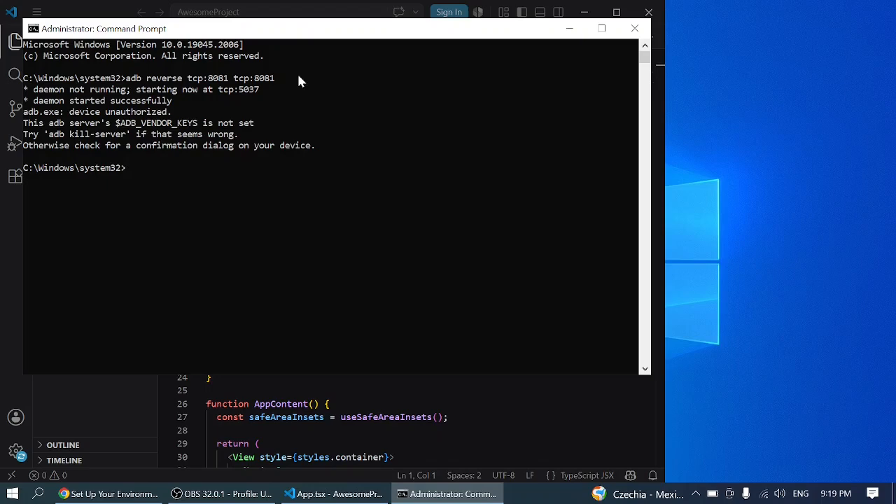
# - Run the previous adb reverse command again and highlight the port number it returns
pyautogui.press('Up')
pyautogui.press('Return')
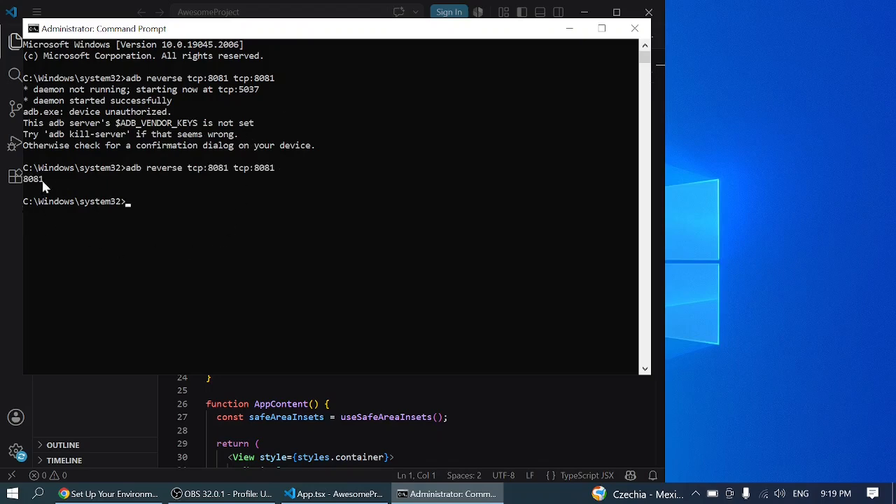
pyautogui.moveTo(22, 179); pyautogui.dragTo(44, 180)
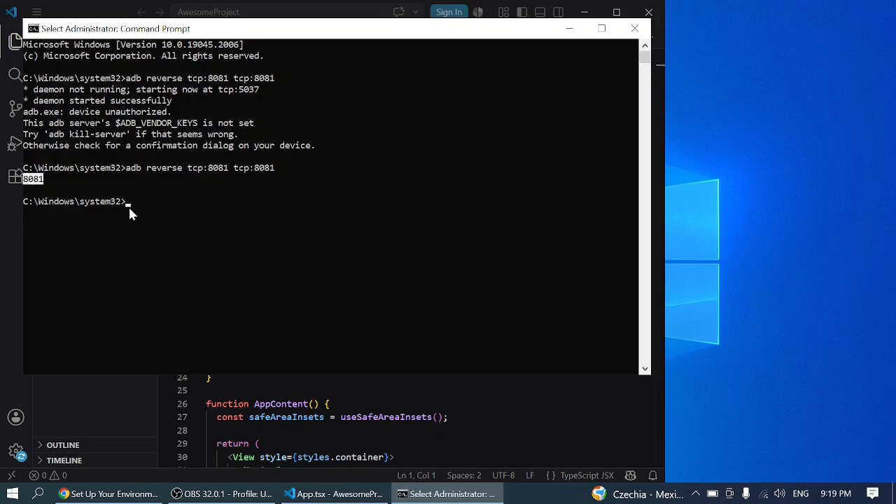
pyautogui.click(153, 201)
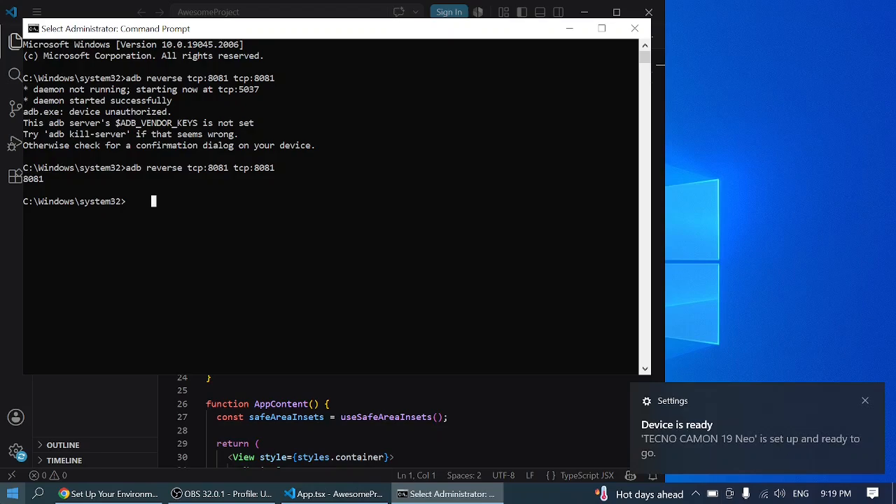
# - Open a second Command Prompt window as administrator
pyautogui.click(5, 500)
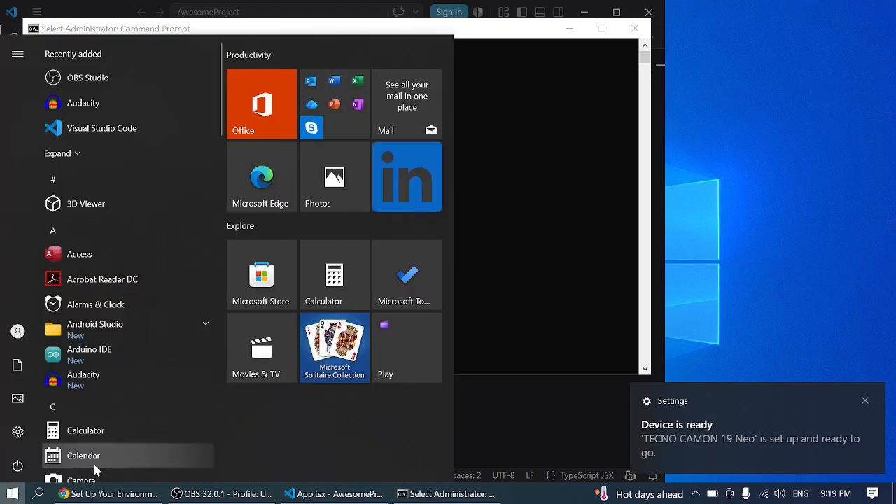
pyautogui.write('cmd')
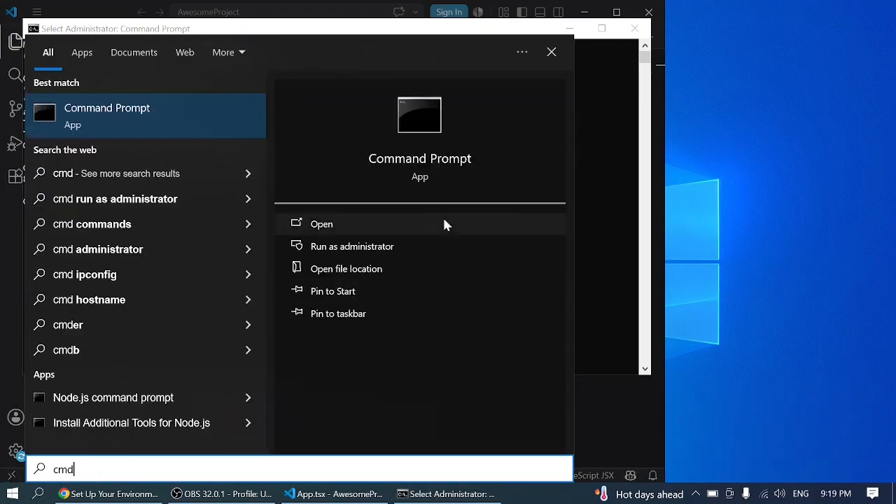
pyautogui.click(360, 252)
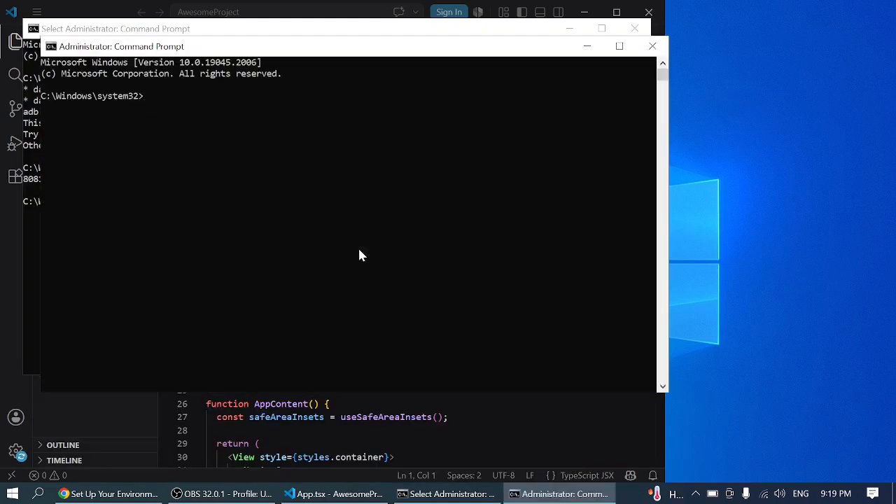
# - Switch to the D: drive and change into the AwesomeProject directory
pyautogui.write('D:')
pyautogui.press('Return')
pyautogui.write('cd AwesomeProject')
pyautogui.press('Return')
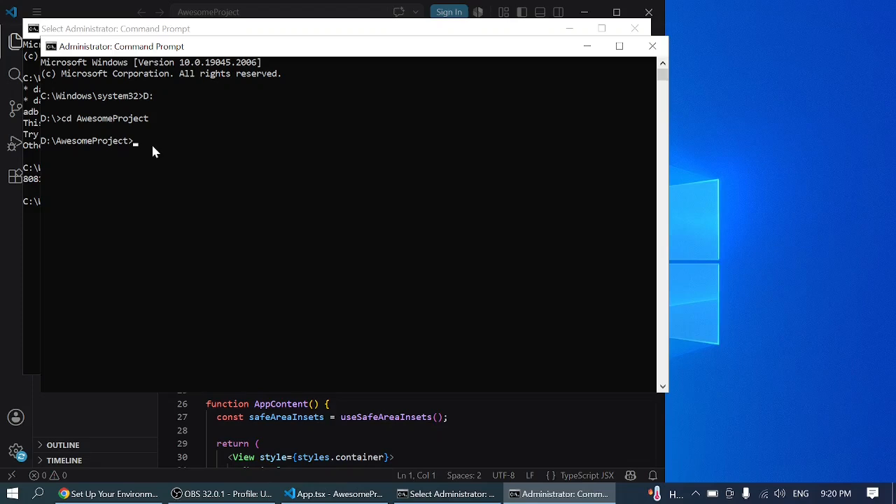
# - Run npx react-native run-android in AwesomeProject and move the node server window clear of the other windows
pyautogui.write('npx reacrt-natic')
pyautogui.press('BackSpace')
pyautogui.write('ve run-android')
pyautogui.moveTo(279, 141); pyautogui.dragTo(138, 143)
pyautogui.click(138, 143)
pyautogui.click(289, 143)
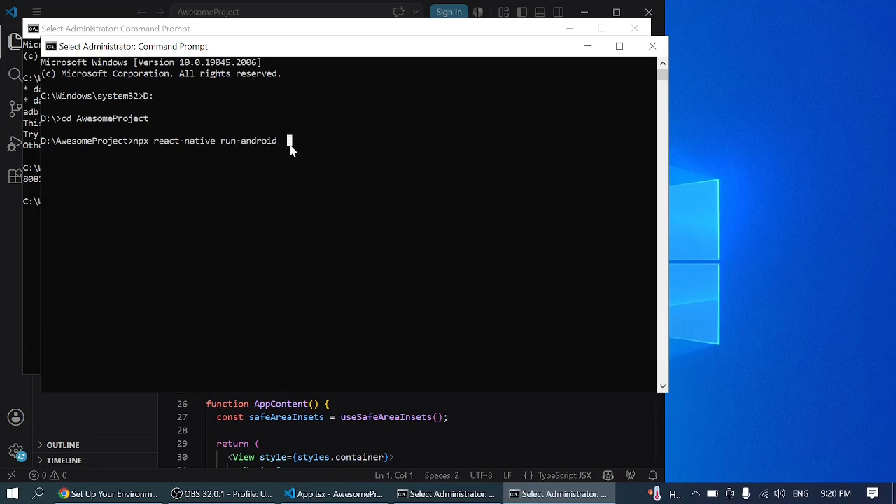
pyautogui.press('Return')
pyautogui.press('Return')
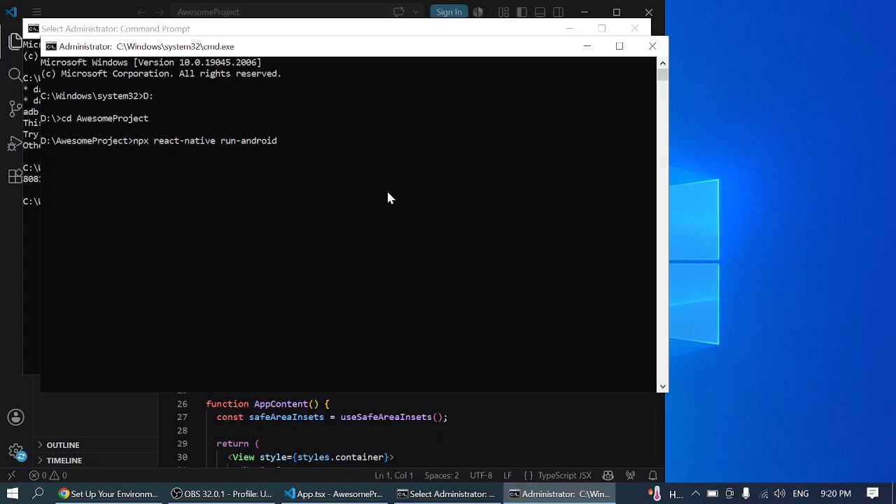
pyautogui.press('Return')
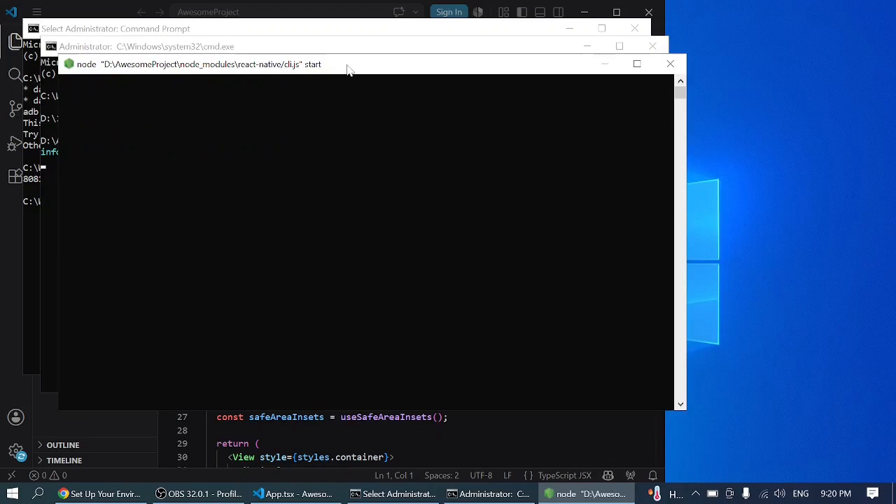
pyautogui.moveTo(350, 70); pyautogui.dragTo(396, 68)
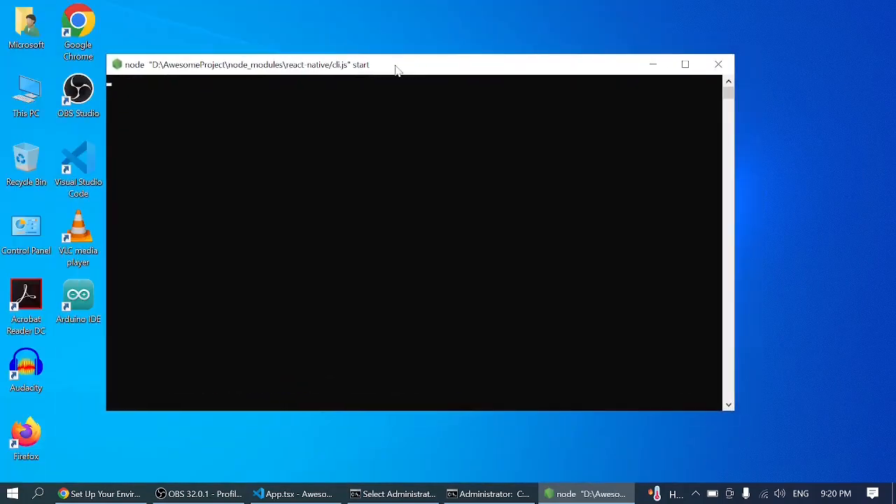
# - Allow Node.js JavaScript Runtime through Windows Defender Firewall on private networks while the Android build runs
pyautogui.click(473, 494)
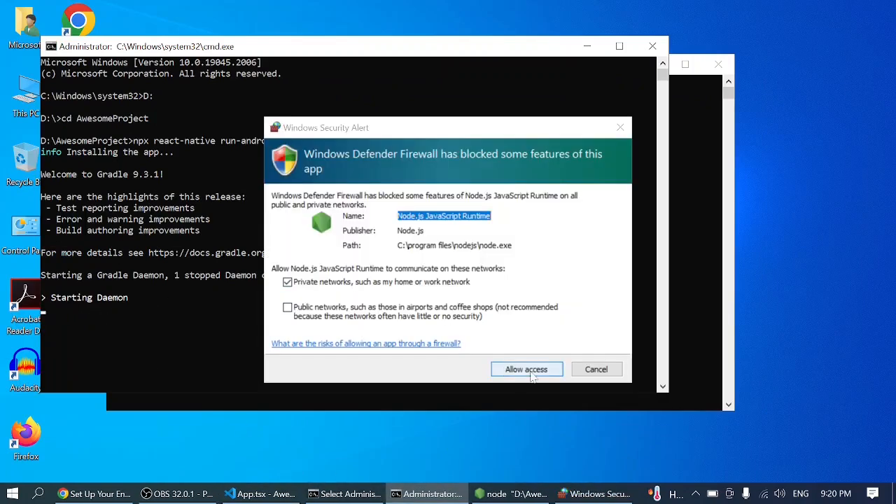
pyautogui.click(525, 374)
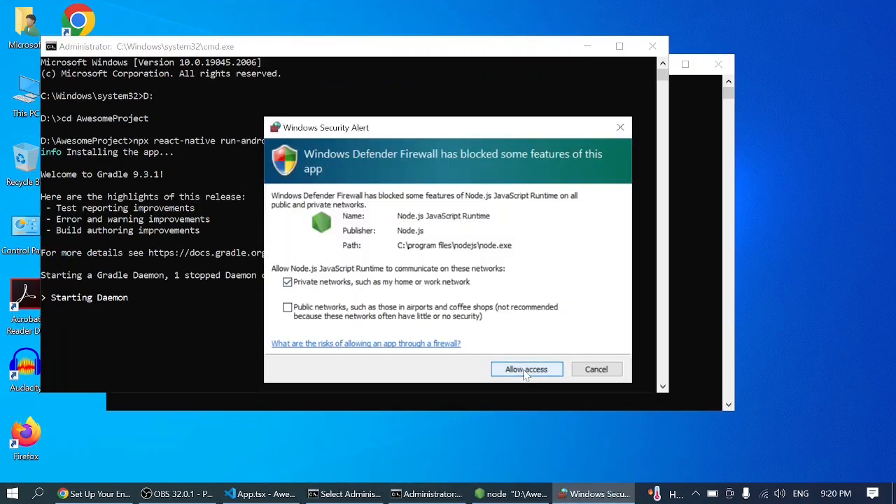
pyautogui.click(526, 369)
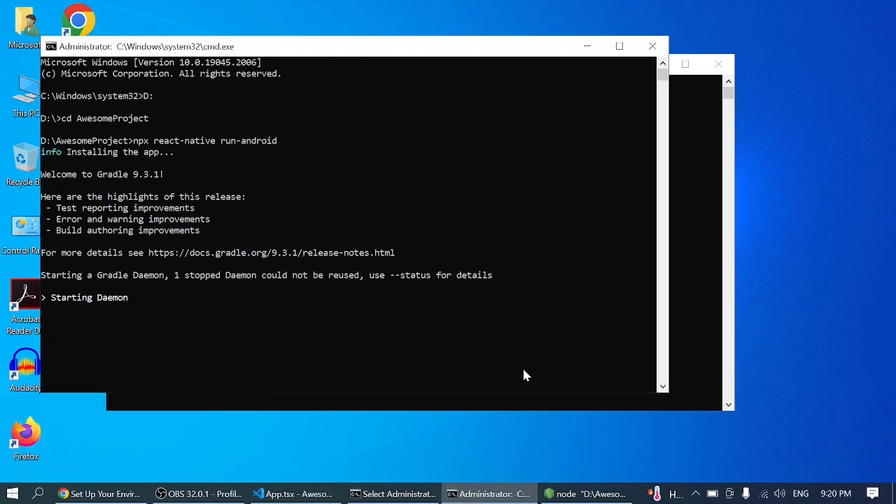
# - Examine the key commands listed in the Metro dev server window and minimize that window
pyautogui.click(697, 312)
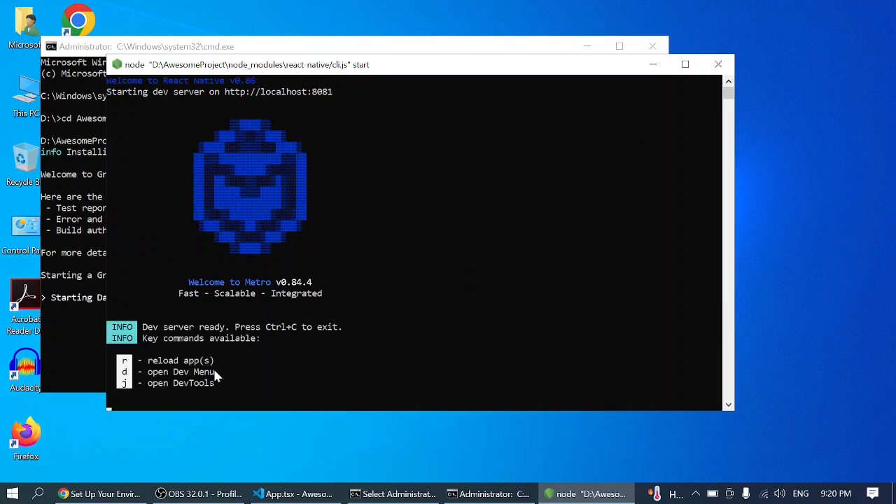
pyautogui.moveTo(229, 385); pyautogui.dragTo(145, 364)
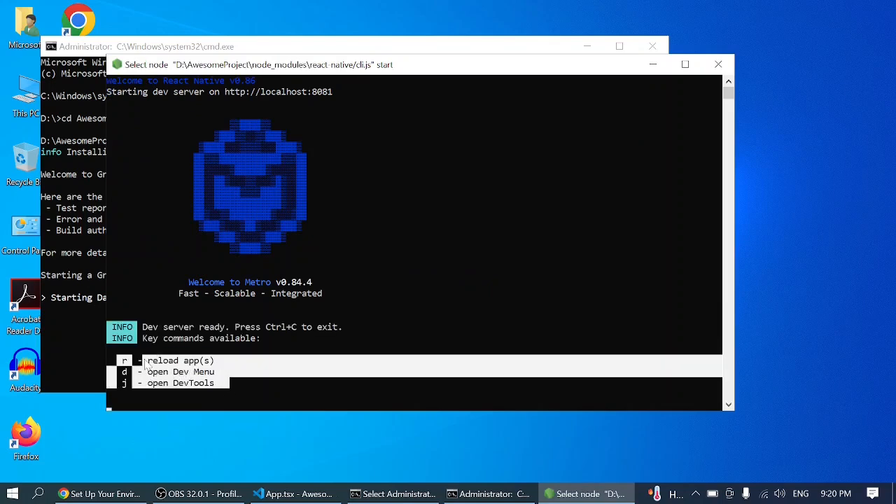
pyautogui.click(402, 273)
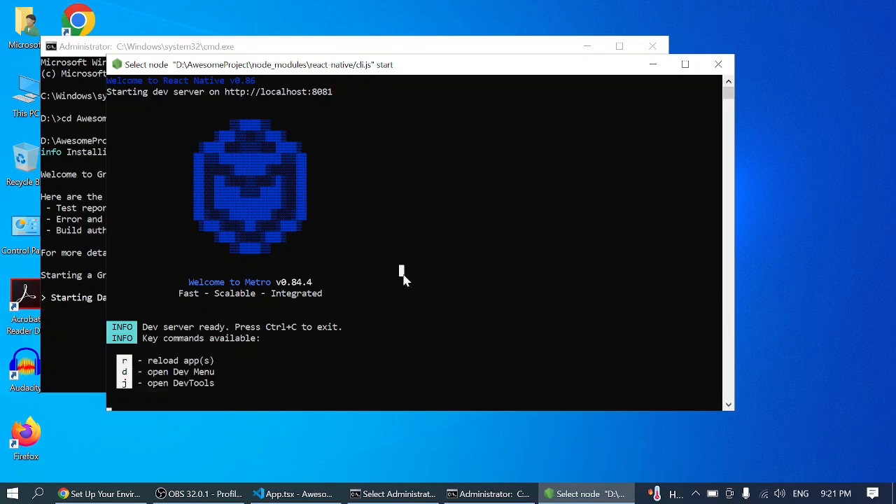
pyautogui.click(652, 65)
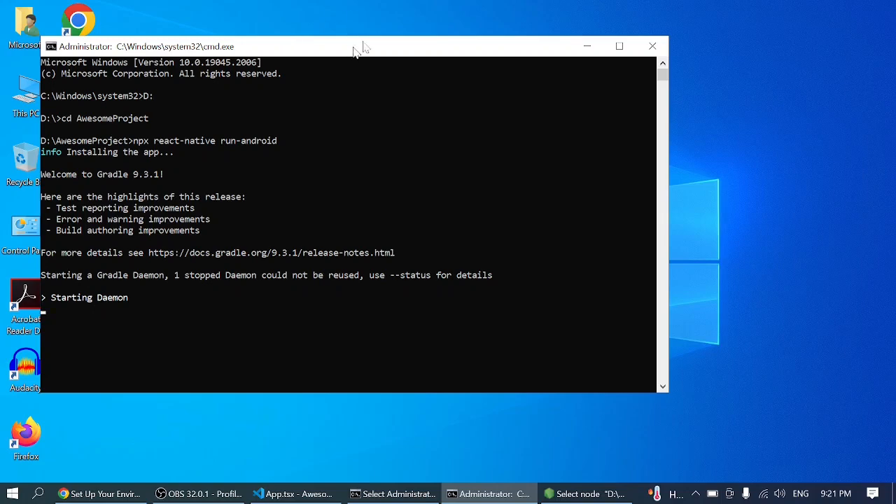
# - Maximize the run-android Command Prompt to check the Gradle toolchain download progress, and restore its size
pyautogui.moveTo(357, 49); pyautogui.dragTo(413, 51)
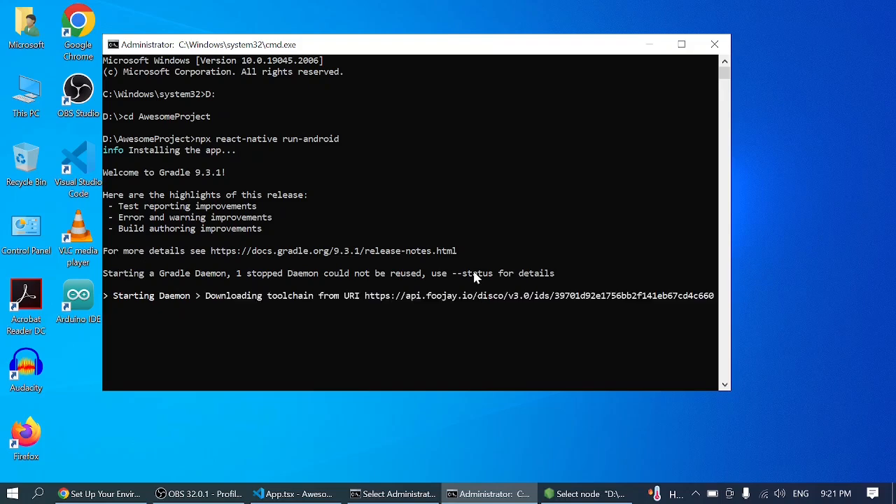
pyautogui.click(682, 44)
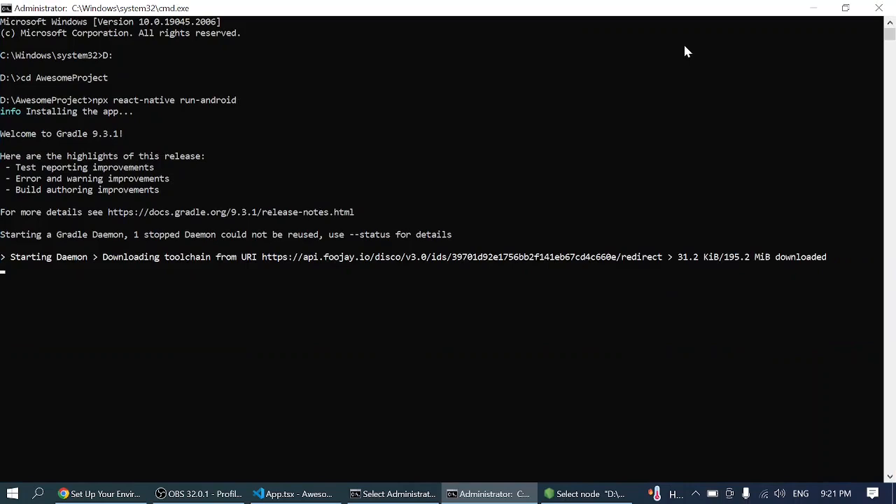
pyautogui.click(819, 258)
pyautogui.moveTo(819, 258); pyautogui.dragTo(679, 258)
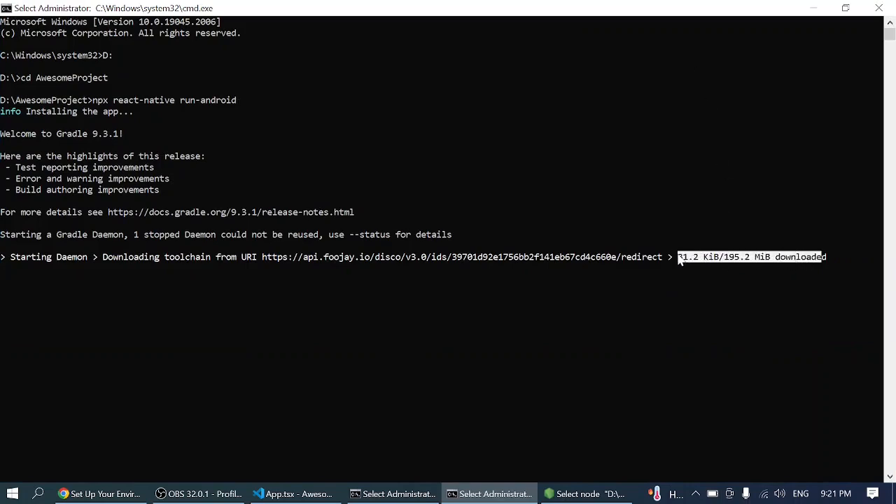
pyautogui.click(679, 258)
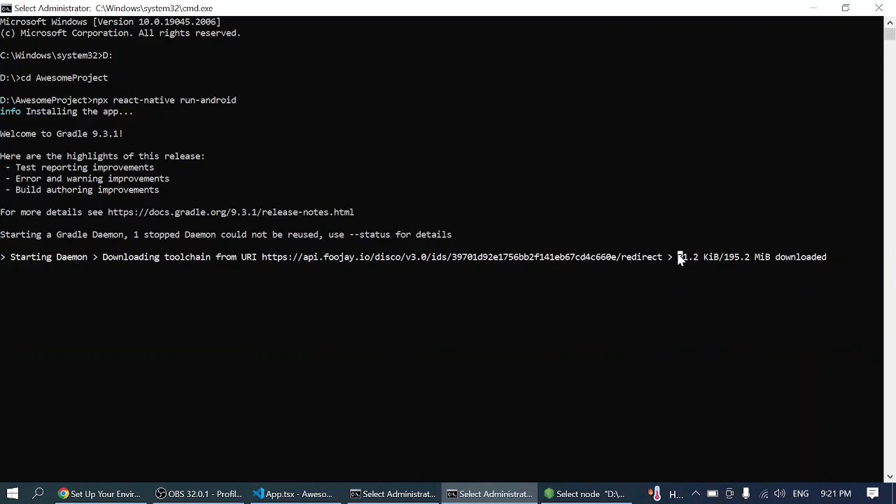
pyautogui.click(846, 10)
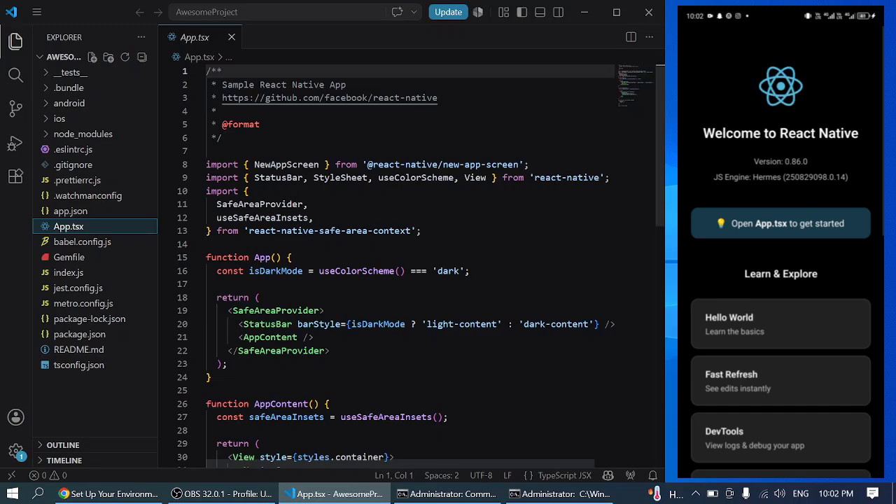
pyautogui.moveTo(536, 496)
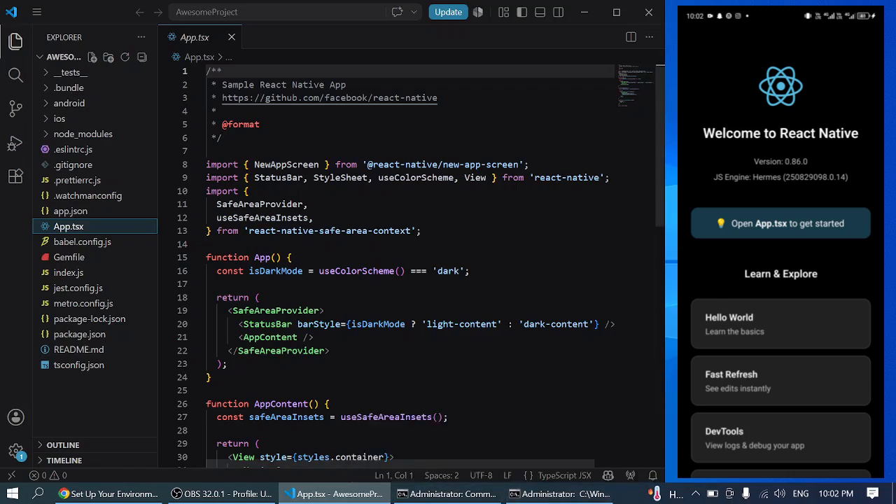
pyautogui.scroll(-3, 420, 266)
pyautogui.scroll(3, 420, 266)
pyautogui.scroll(-1, 420, 266)
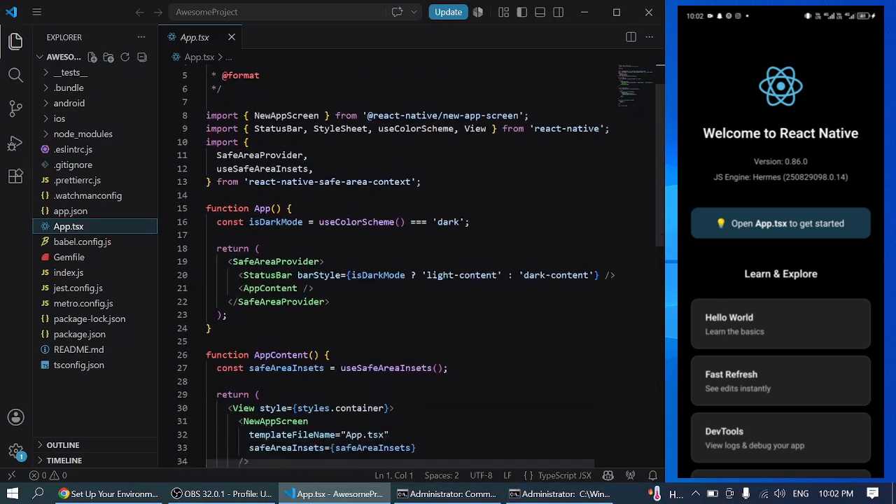
pyautogui.scroll(-3, 421, 266)
pyautogui.scroll(5, 420, 267)
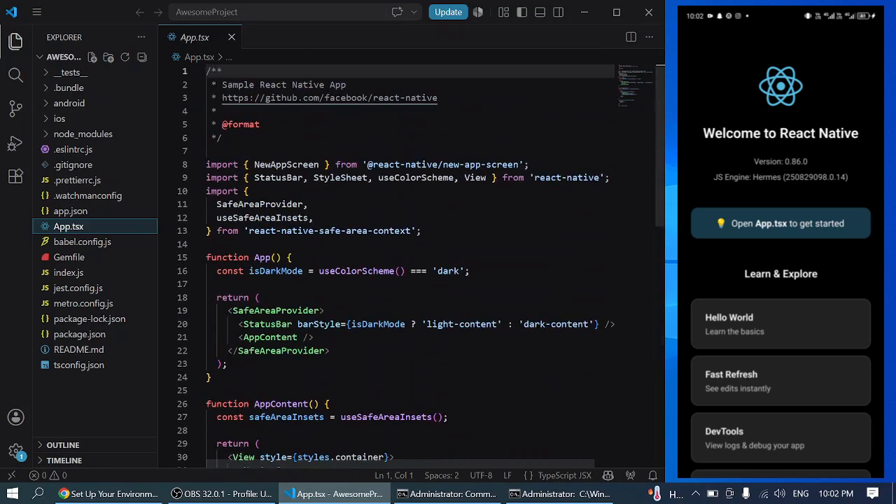
# - Search the VS Code extensions for "react" and open the ES7+ React/Redux/React-Native snippets page
pyautogui.click(17, 181)
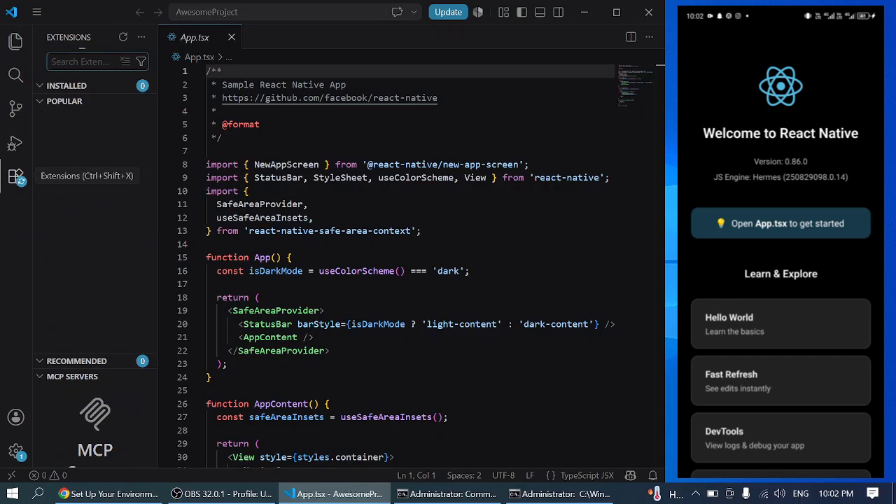
pyautogui.write('re')
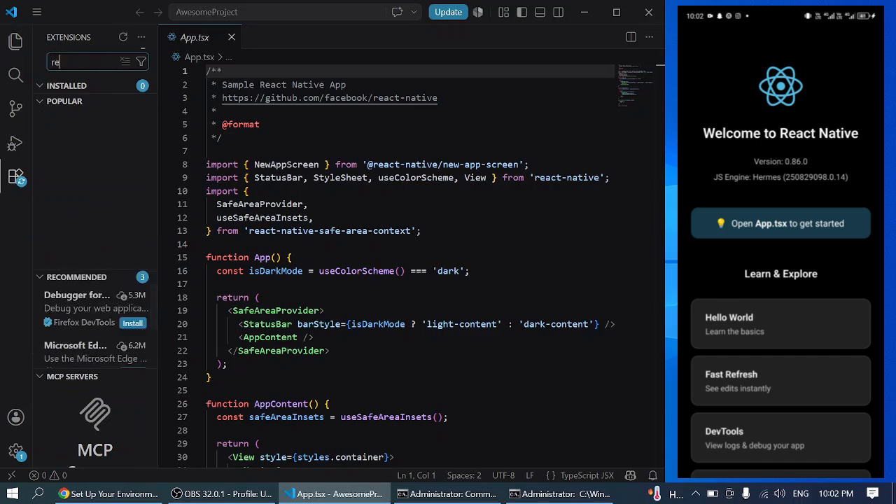
pyautogui.write('acr')
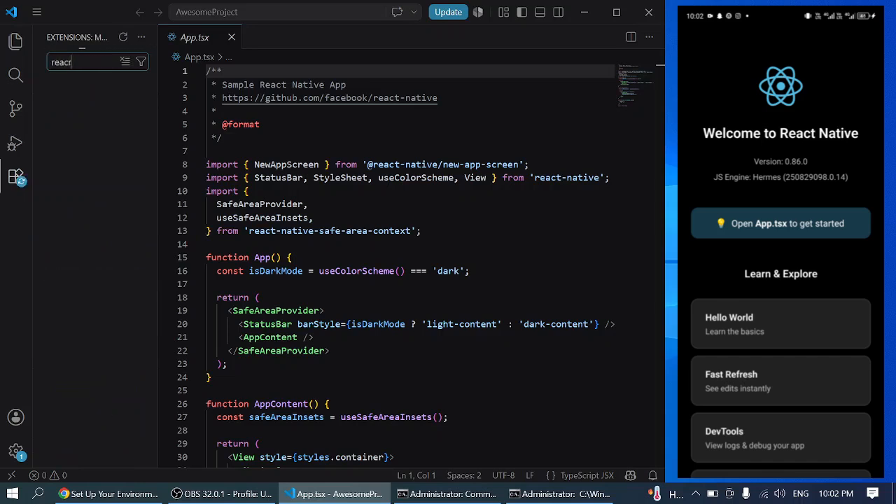
pyautogui.press('BackSpace')
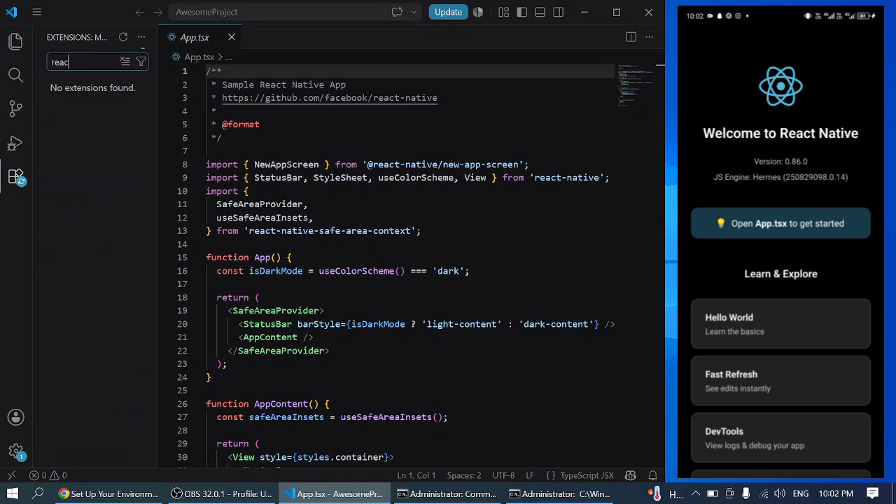
pyautogui.write('t')
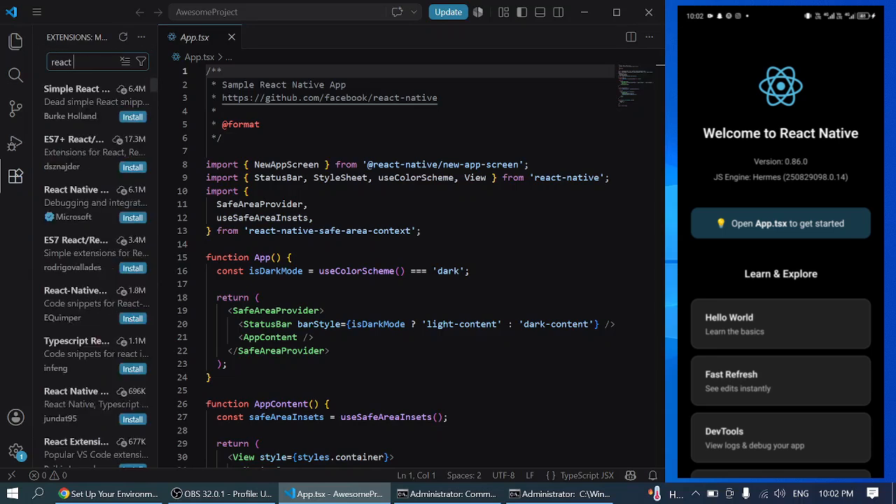
pyautogui.click(68, 155)
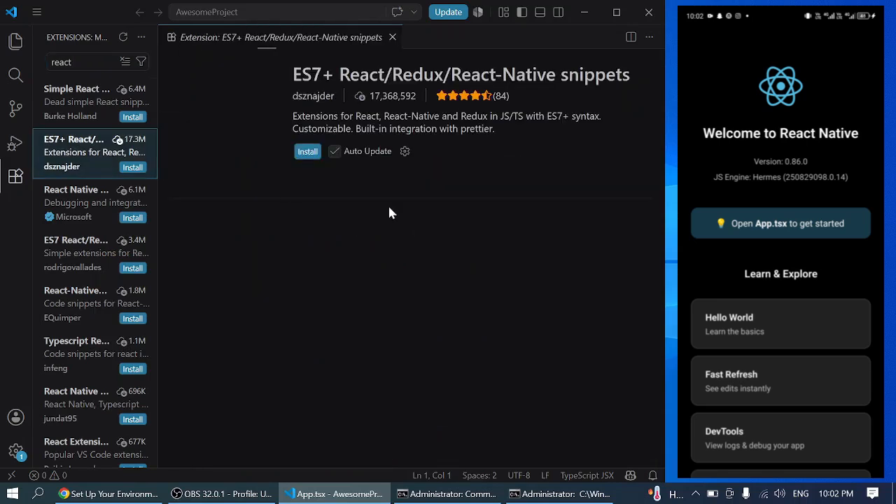
# - Install the ES7+ React/Redux/React-Native snippets extension, trusting its publisher
pyautogui.moveTo(294, 79); pyautogui.dragTo(625, 77)
pyautogui.click(627, 107)
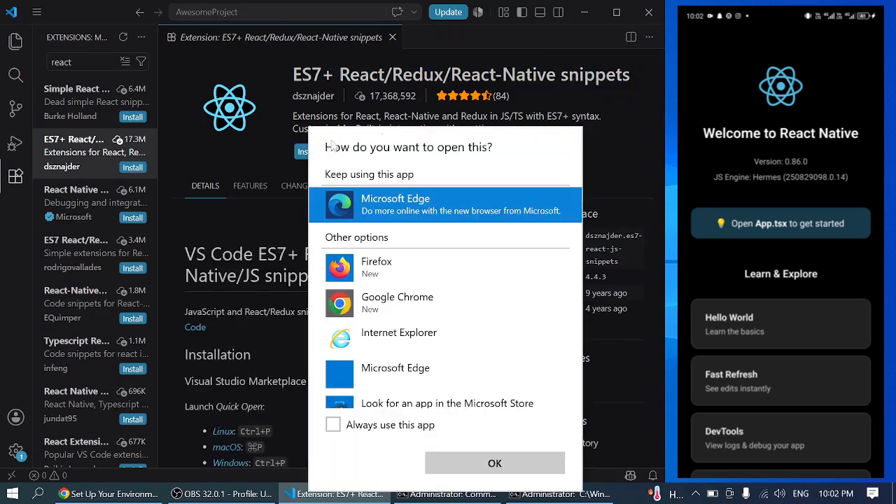
pyautogui.click(252, 141)
pyautogui.click(309, 152)
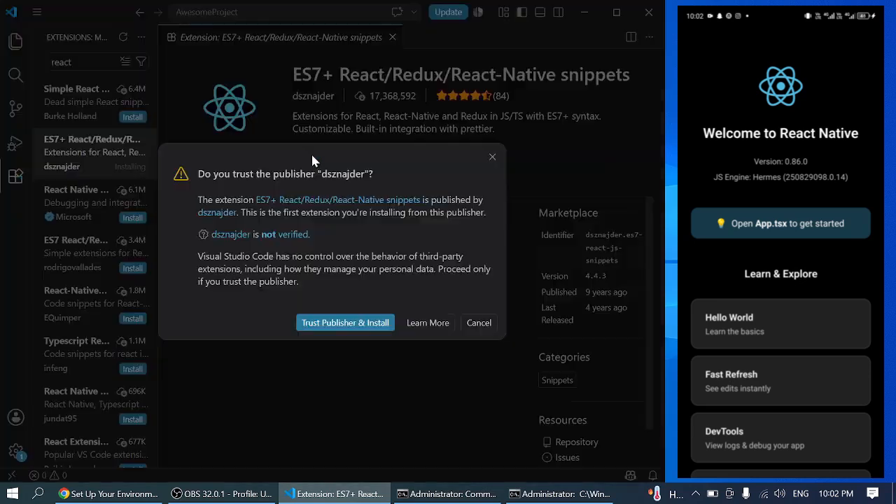
pyautogui.click(334, 326)
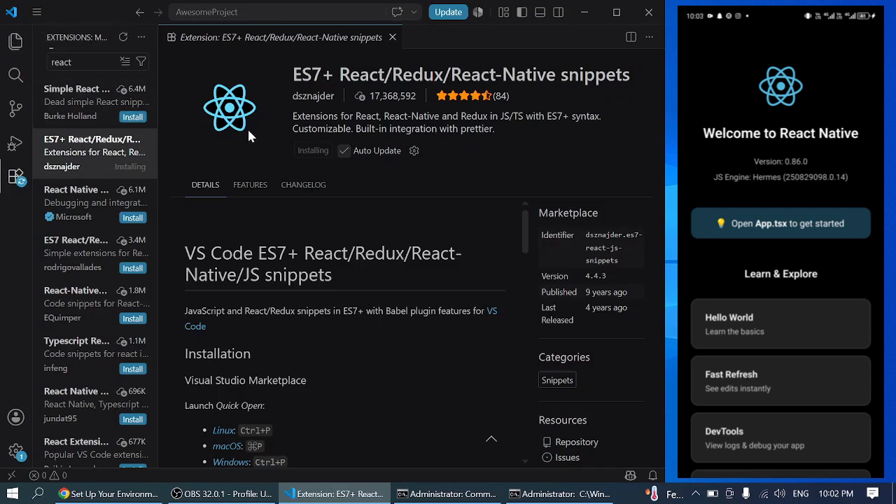
# - Look through App.tsx in the project files and check the installation of the ES7+ snippets extension on its page
pyautogui.click(15, 41)
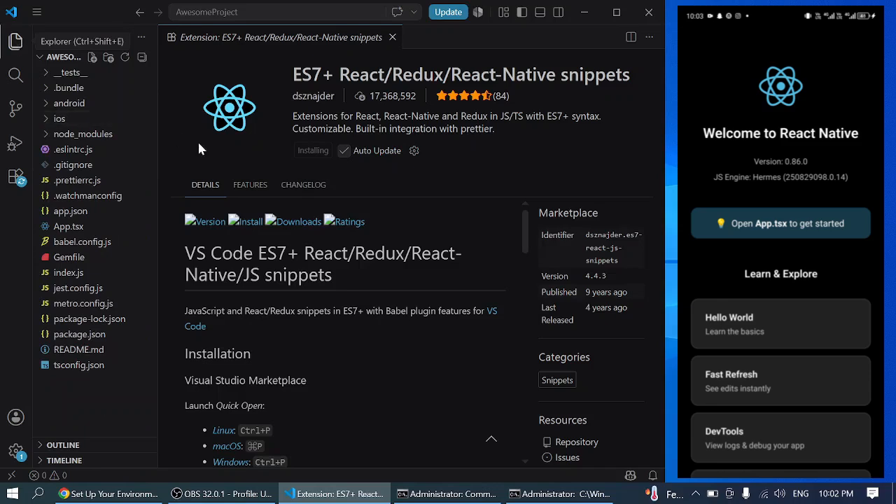
pyautogui.click(79, 225)
pyautogui.scroll(-2, 413, 266)
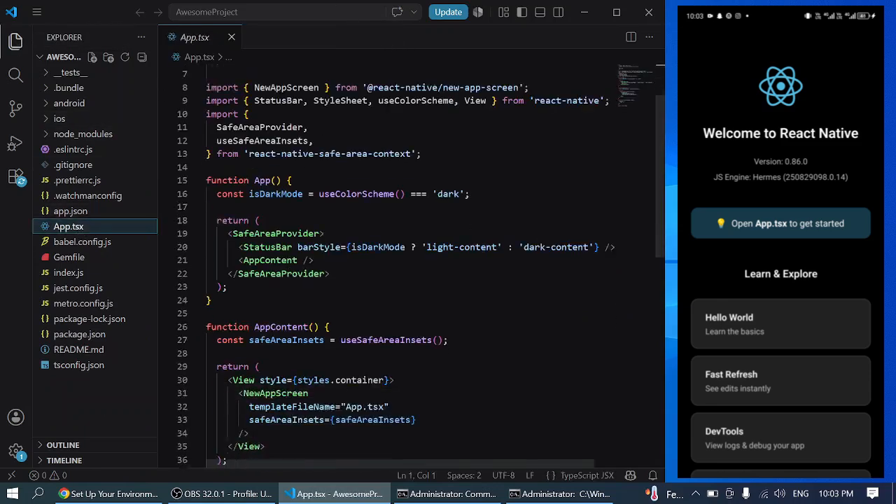
pyautogui.scroll(-3, 413, 266)
pyautogui.scroll(5, 413, 266)
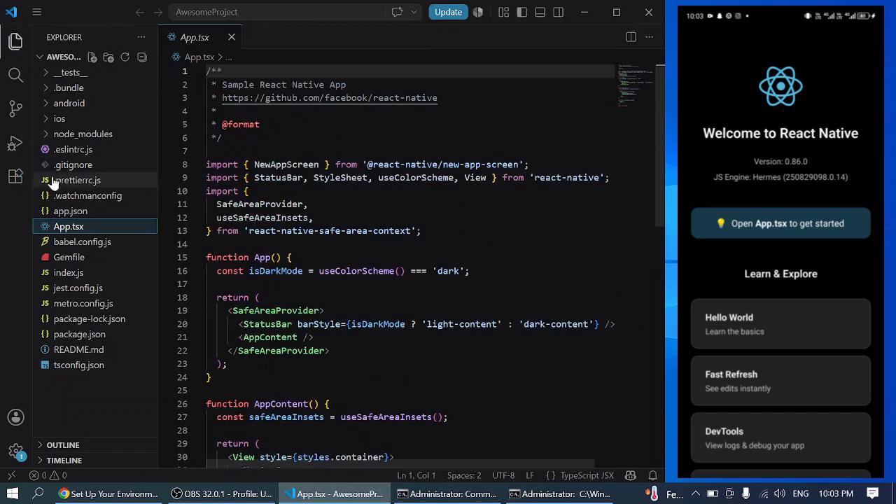
pyautogui.click(16, 179)
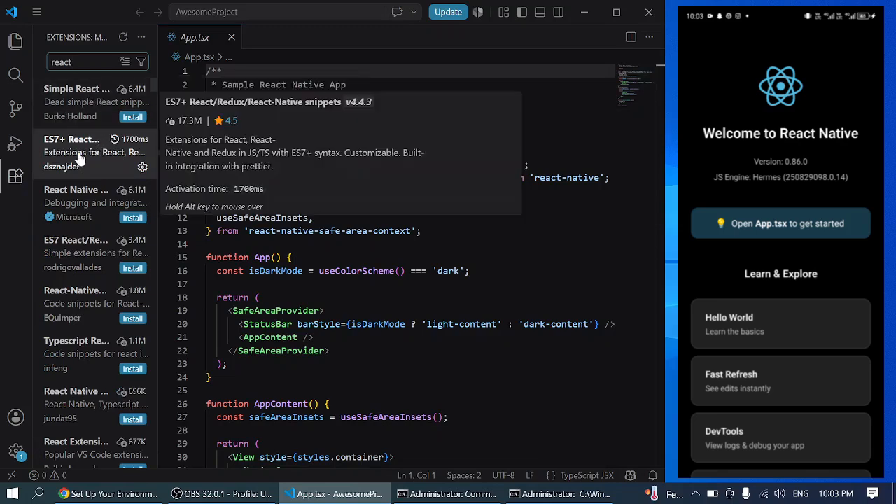
pyautogui.click(79, 159)
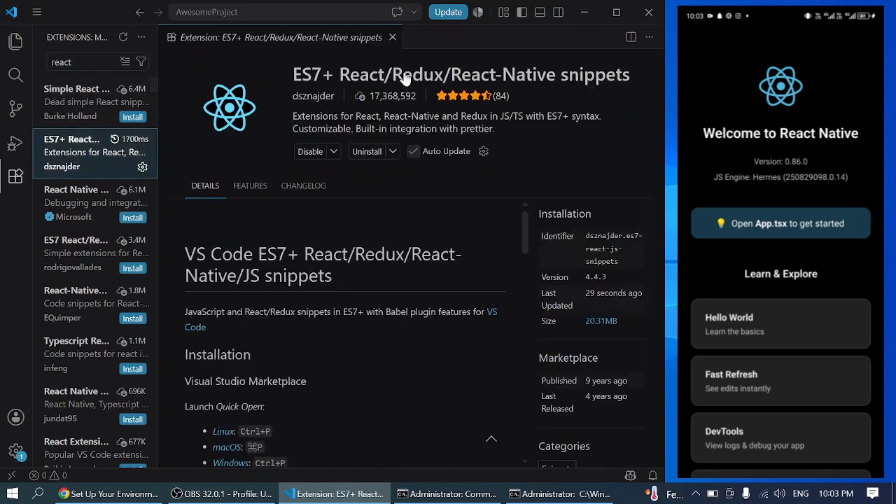
# - Reopen App.tsx from the project files and delete all of its code
pyautogui.click(16, 42)
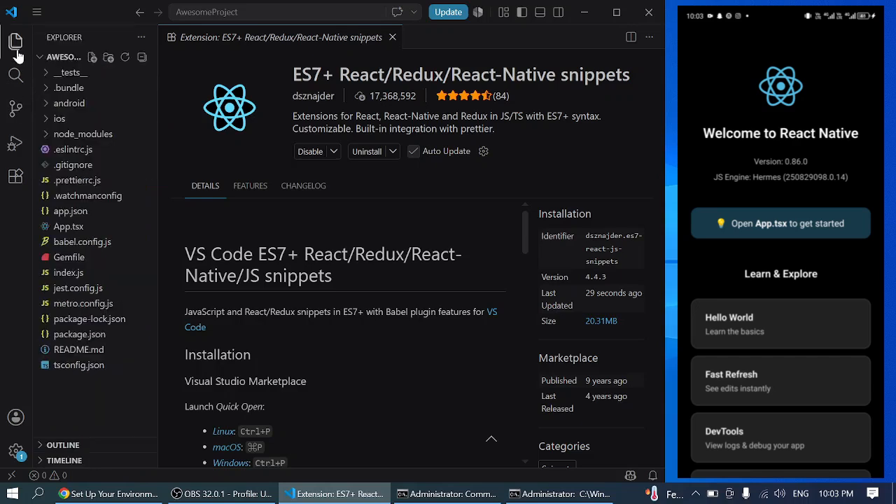
pyautogui.click(79, 228)
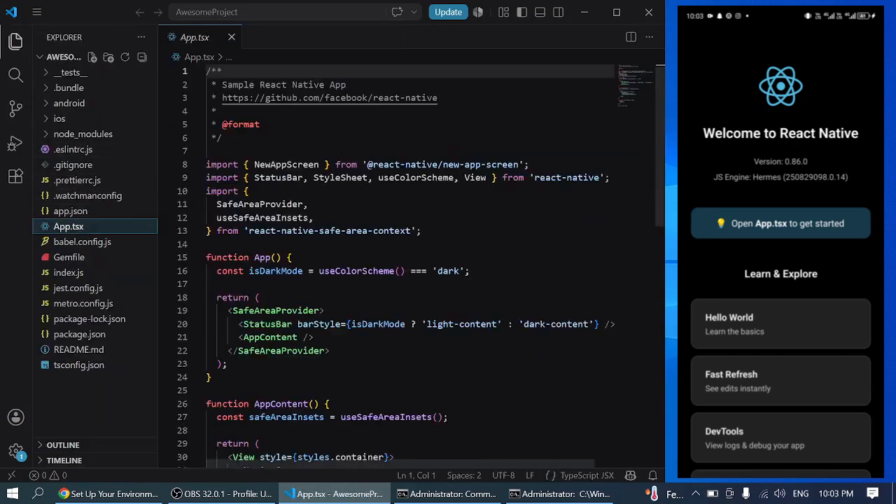
pyautogui.click(307, 203)
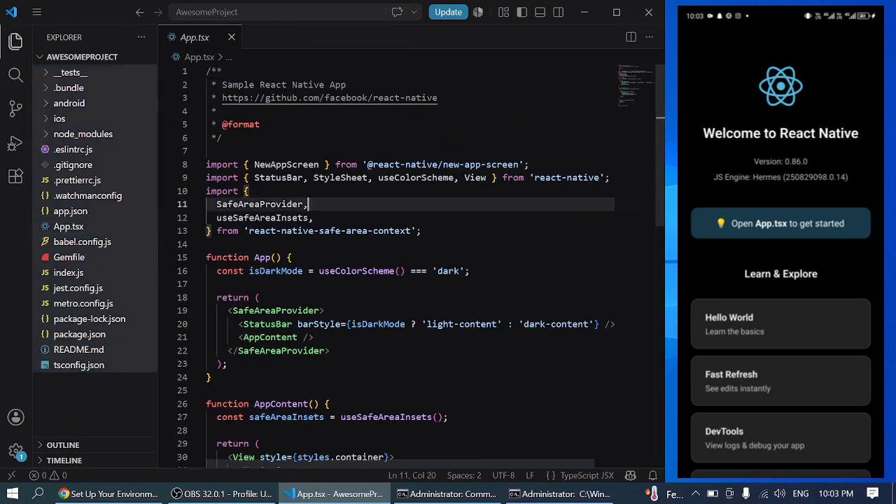
pyautogui.hotkey('ctrl', 'a')
pyautogui.press('BackSpace')
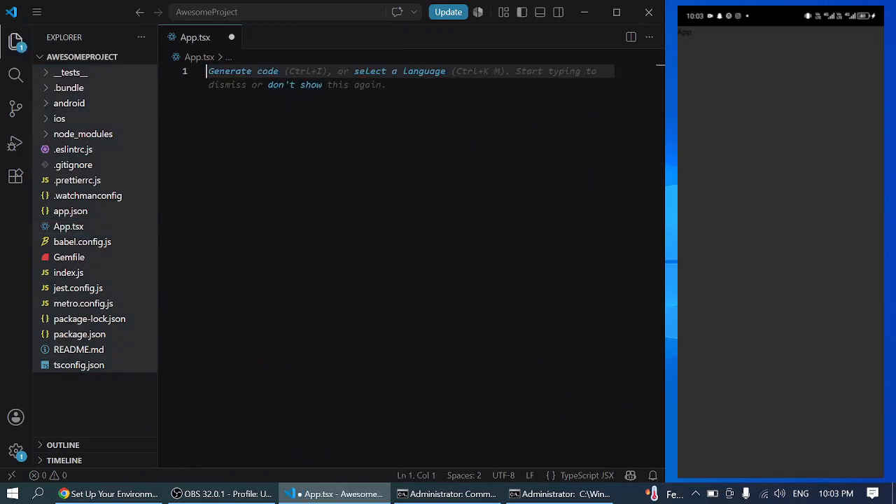
# - Insert the rnfes snippet into App.tsx to generate a React Native functional component with a default export and styles
pyautogui.write('r')
pyautogui.write('nf')
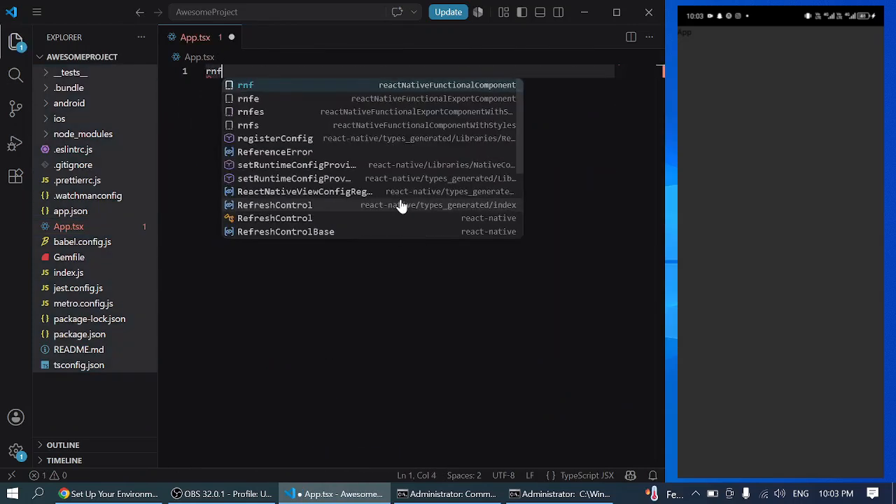
pyautogui.press('Down')
pyautogui.press('Down')
pyautogui.press('Return')
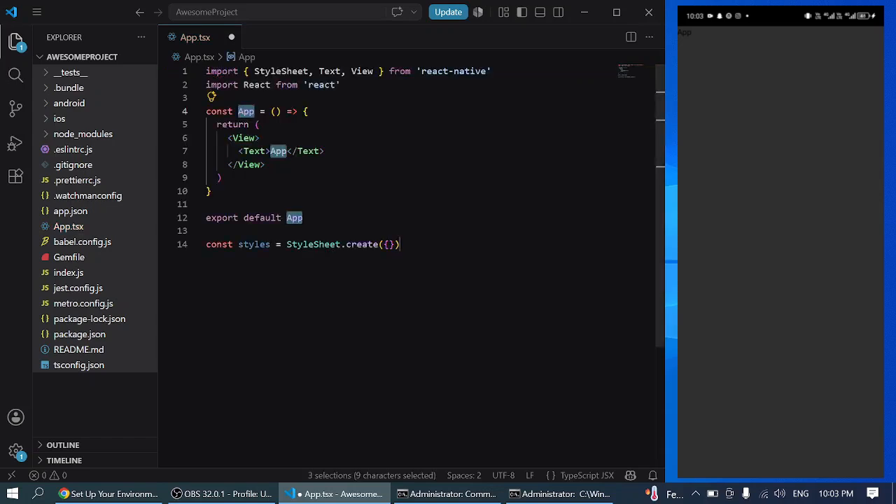
# - Save the generated component, give its View an inline style with backgroundColor 'white', and save App.tsx again
pyautogui.hotkey('ctrl', 's')
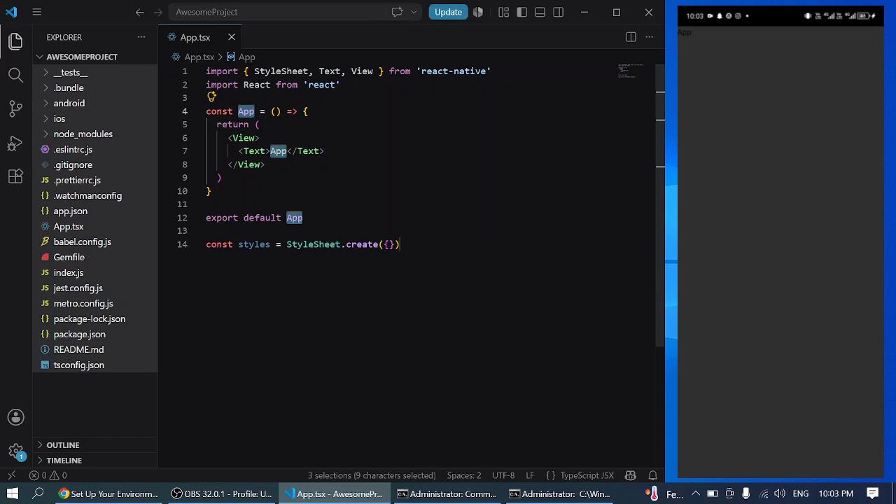
pyautogui.click(255, 138)
pyautogui.write('style=')
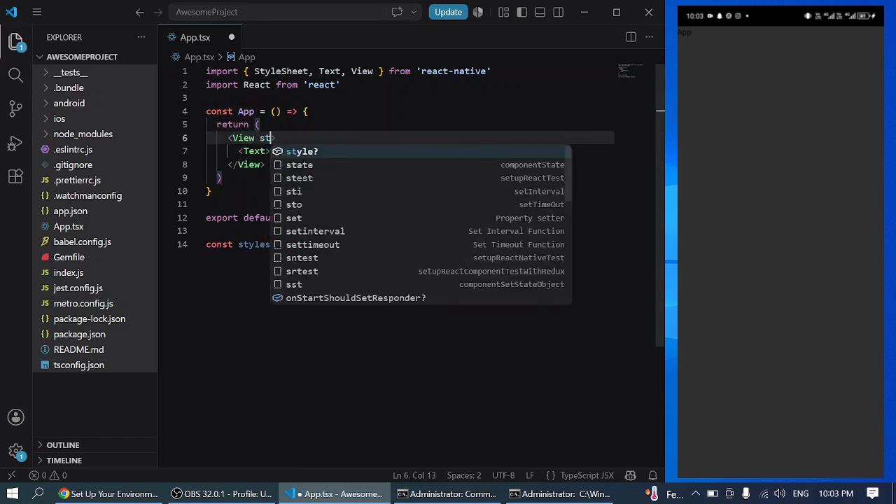
pyautogui.write('{{ba')
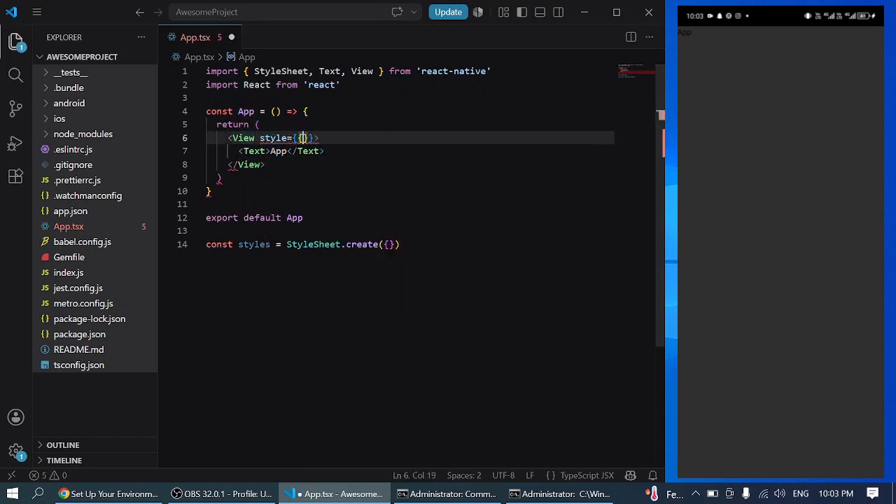
pyautogui.write('ckg')
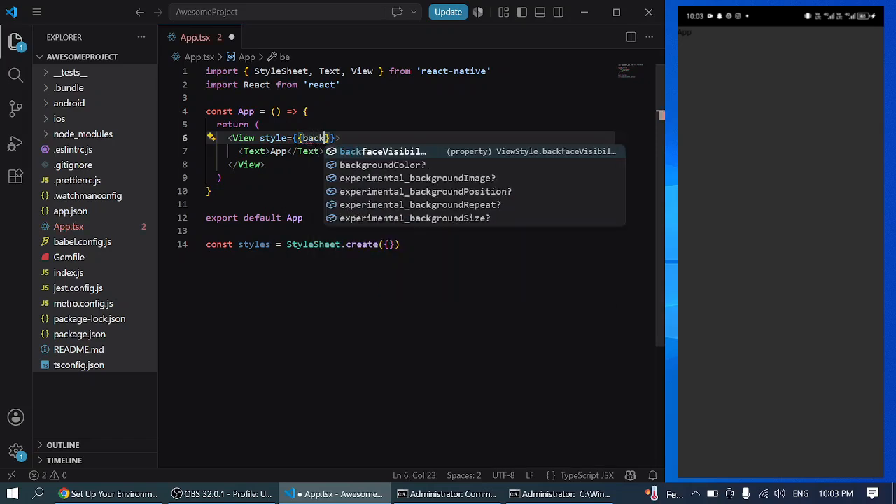
pyautogui.press('Return')
pyautogui.write(":'")
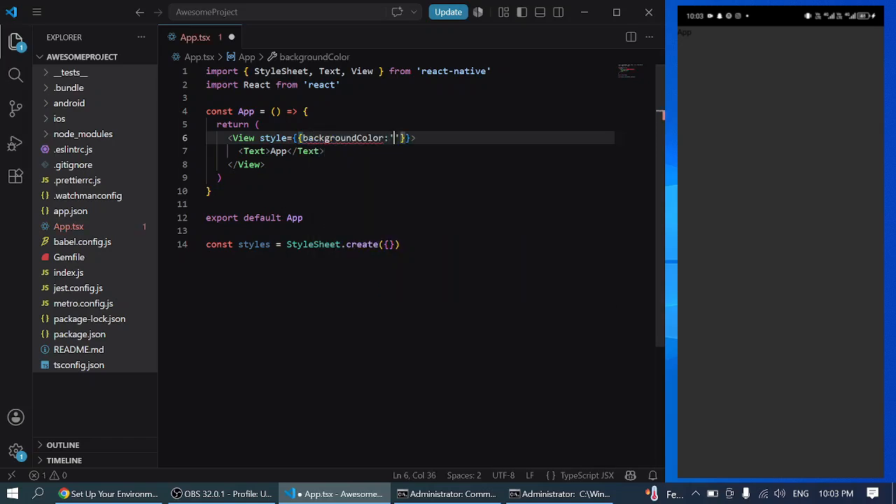
pyautogui.write('whe')
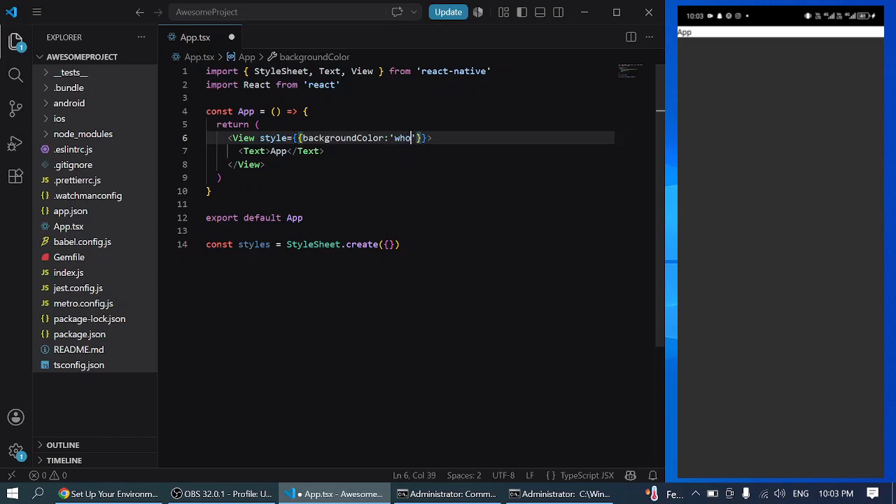
pyautogui.press('BackSpace')
pyautogui.write('itw')
pyautogui.press('BackSpace')
pyautogui.write('e')
pyautogui.hotkey('ctrl', 's')
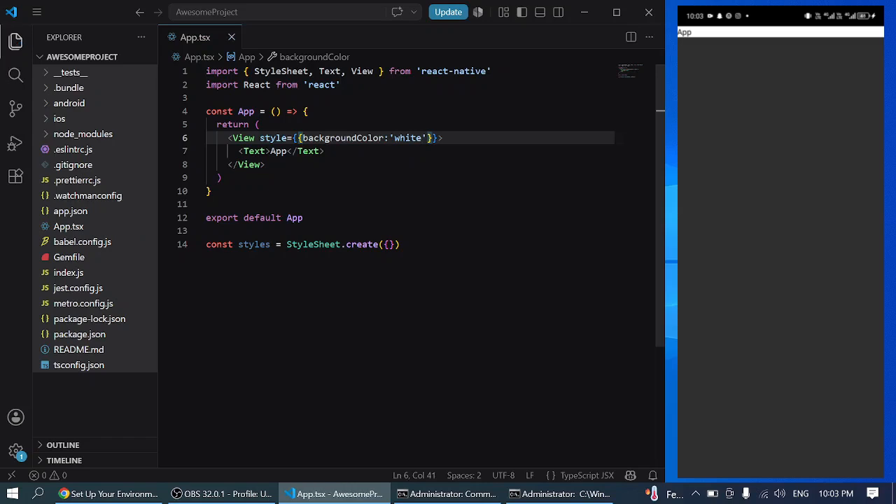
# - Add flex:1 to the View's inline style after the background color and save App.tsx
pyautogui.press('Right')
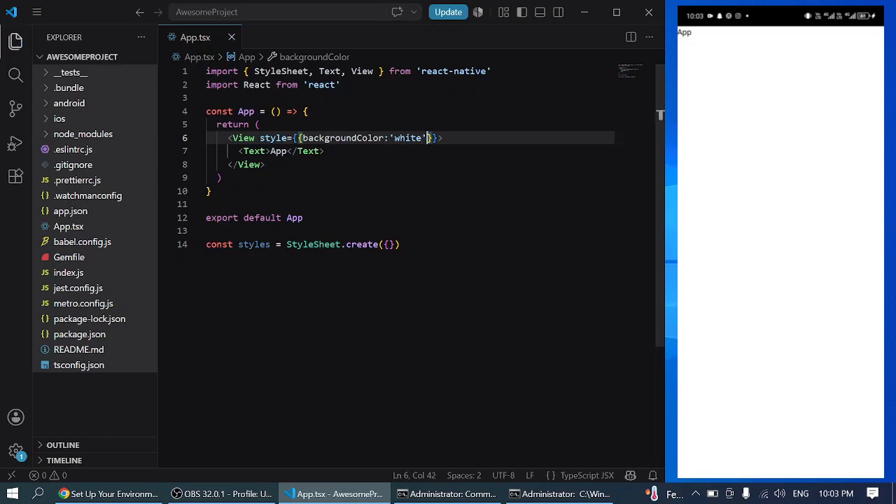
pyautogui.write(', fle')
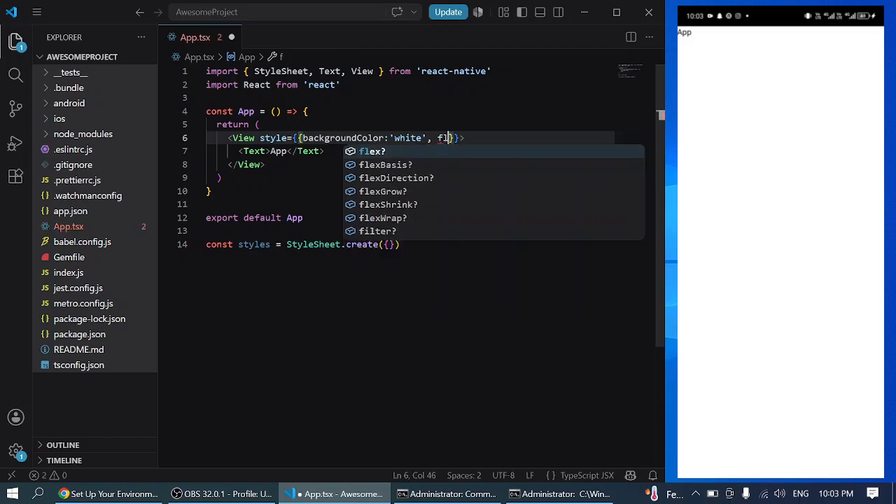
pyautogui.write('x:1')
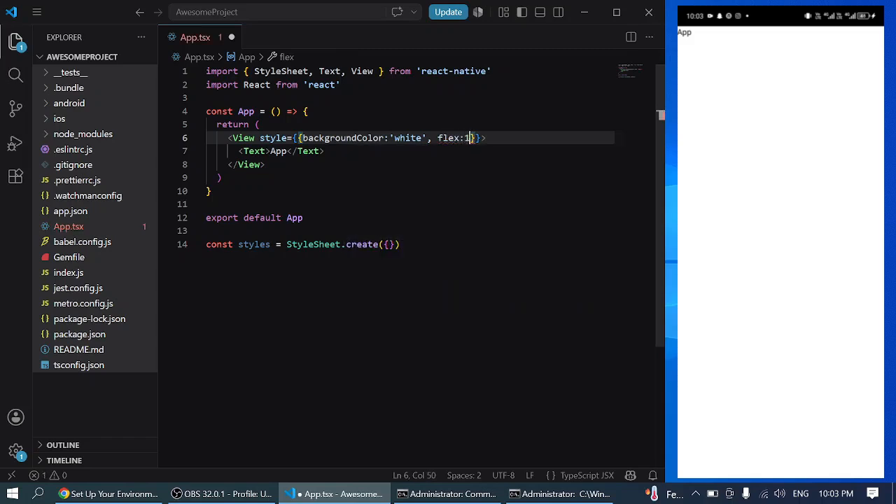
pyautogui.hotkey('ctrl', 's')
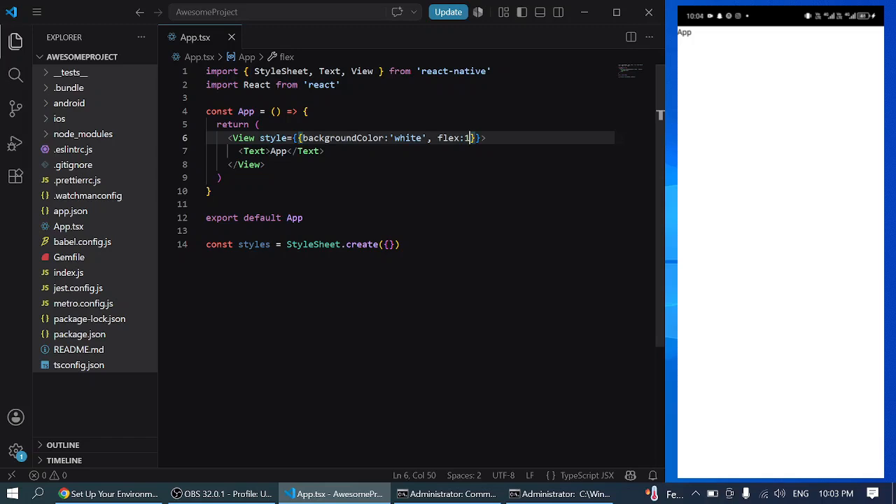
pyautogui.moveTo(228, 138); pyautogui.dragTo(266, 164)
pyautogui.click(266, 164)
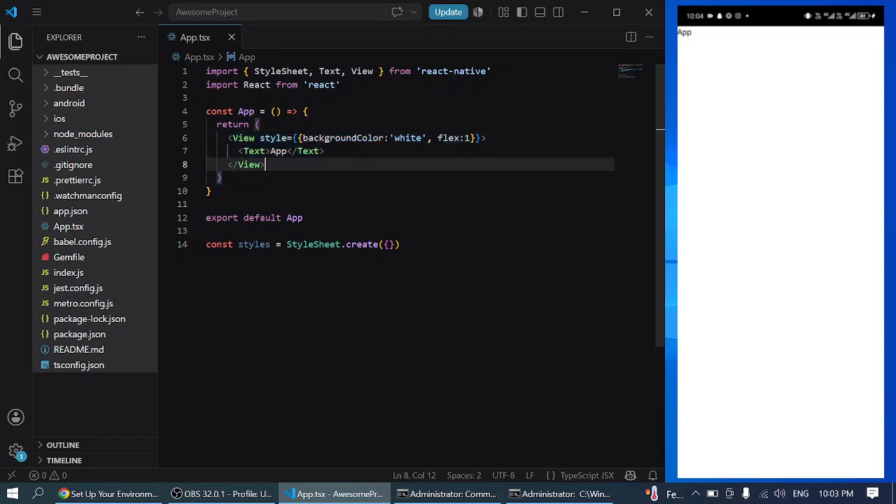
pyautogui.moveTo(217, 138); pyautogui.dragTo(266, 164)
pyautogui.click(266, 164)
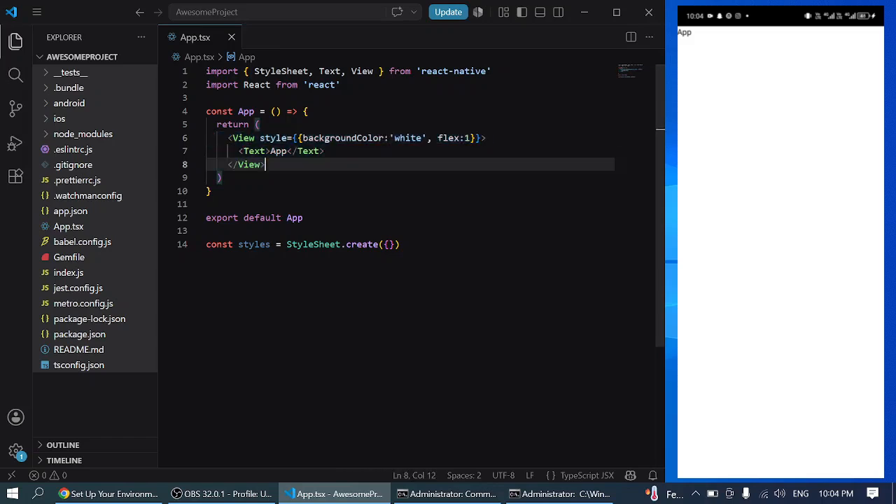